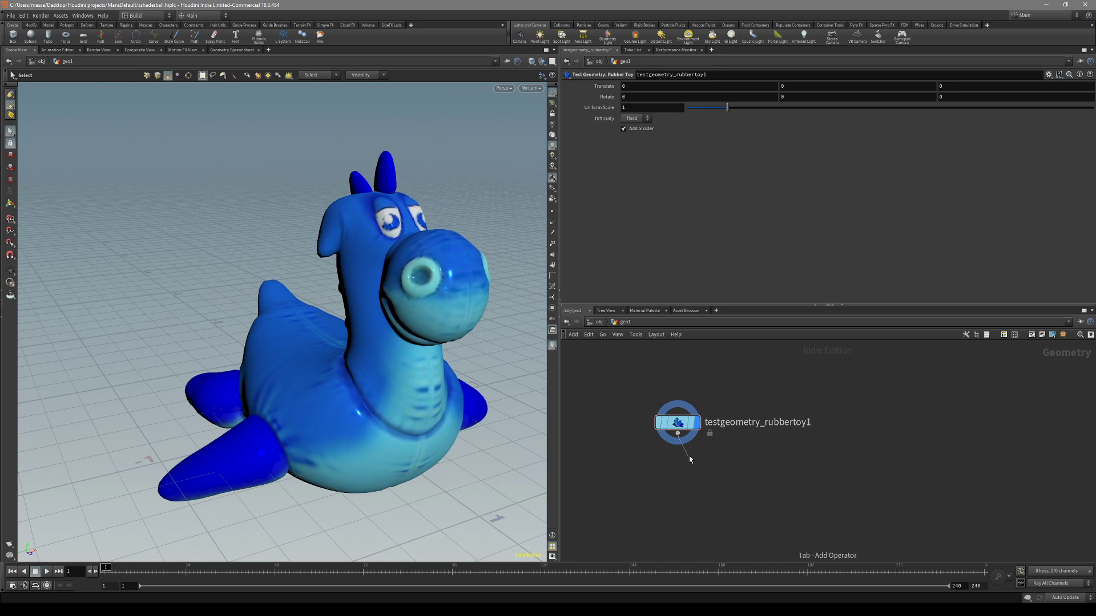
Step: Add a UV Layout node fed by the rubber toy test geometry and check its repacked UVs in the UV view
key(Tab)
text(uvl)
key(Return)
click(707, 467)
drag(477, 348, 412, 359)
key(space+5)
key(space+1)
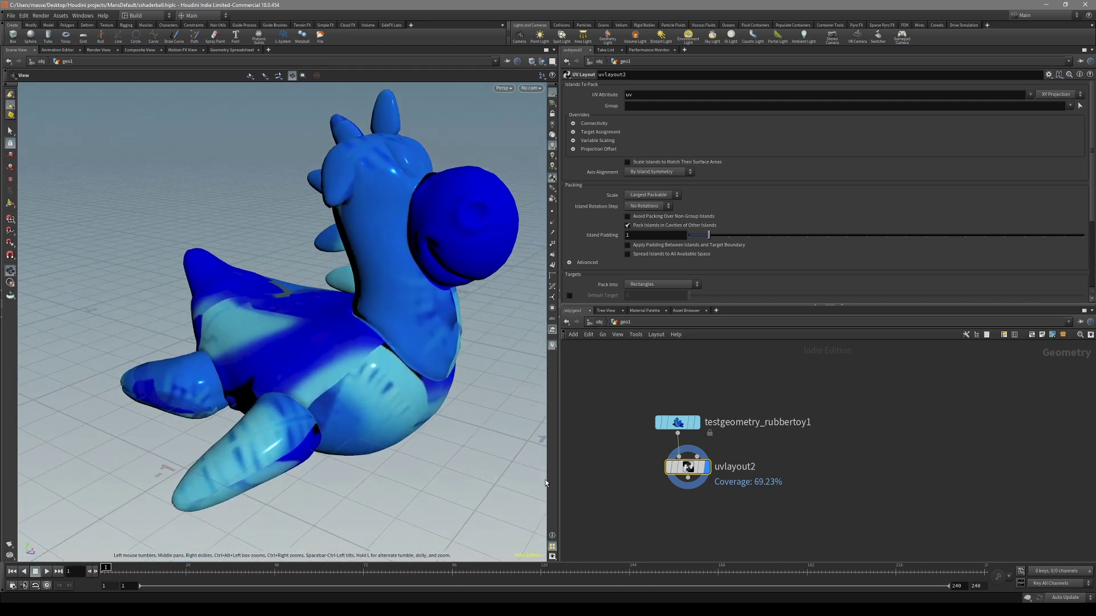
Step: Add a Labs Maps Baker node below the UV Layout node and display it
middle_drag(702, 540, 722, 494)
key(Tab)
text(bake)
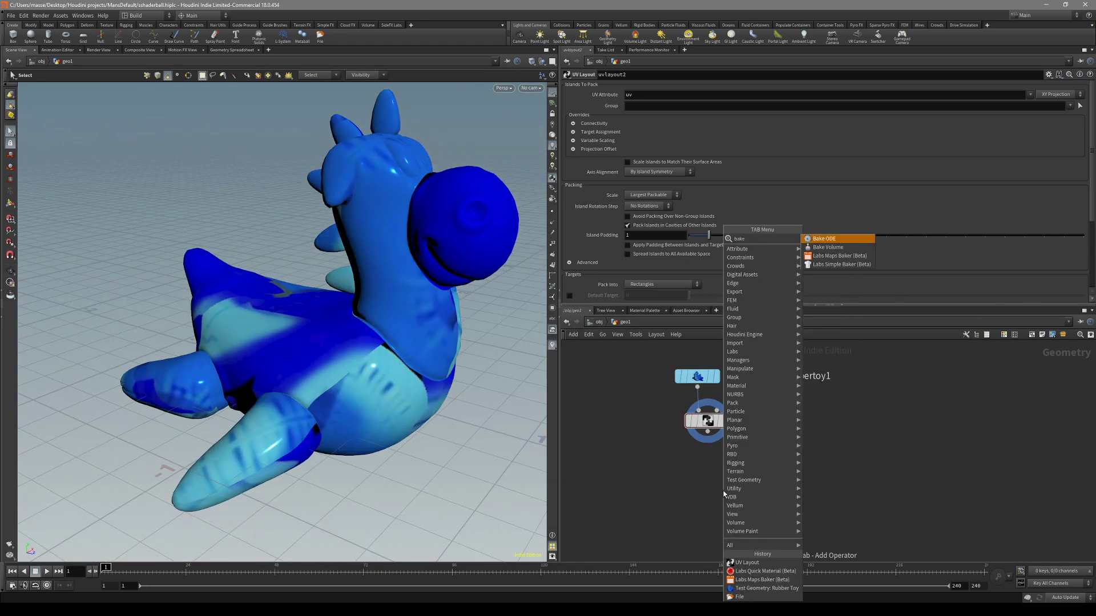
click(839, 256)
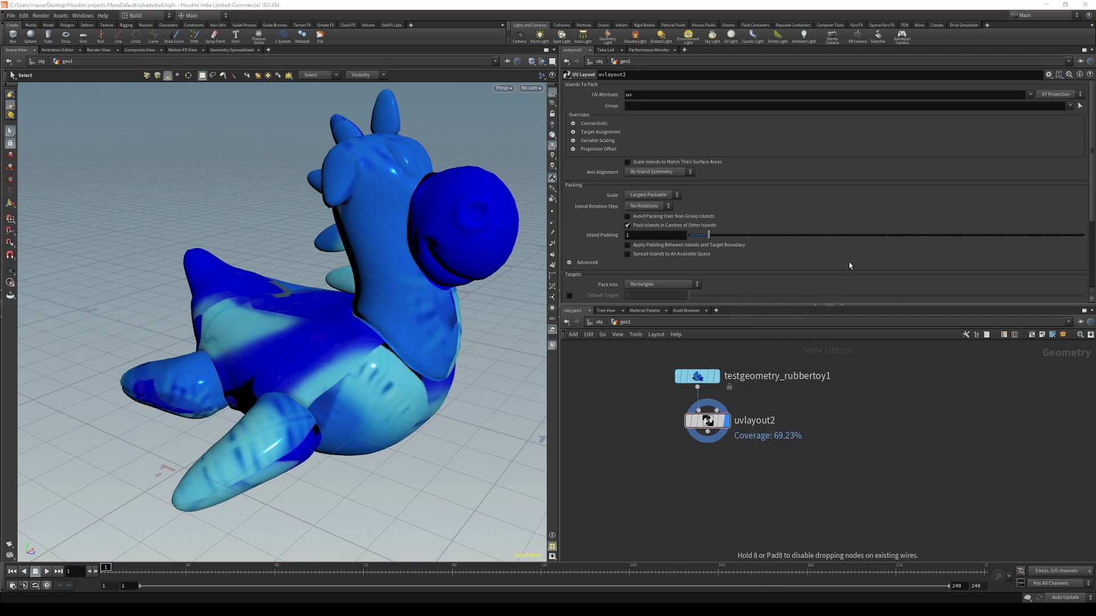
click(742, 496)
click(756, 494)
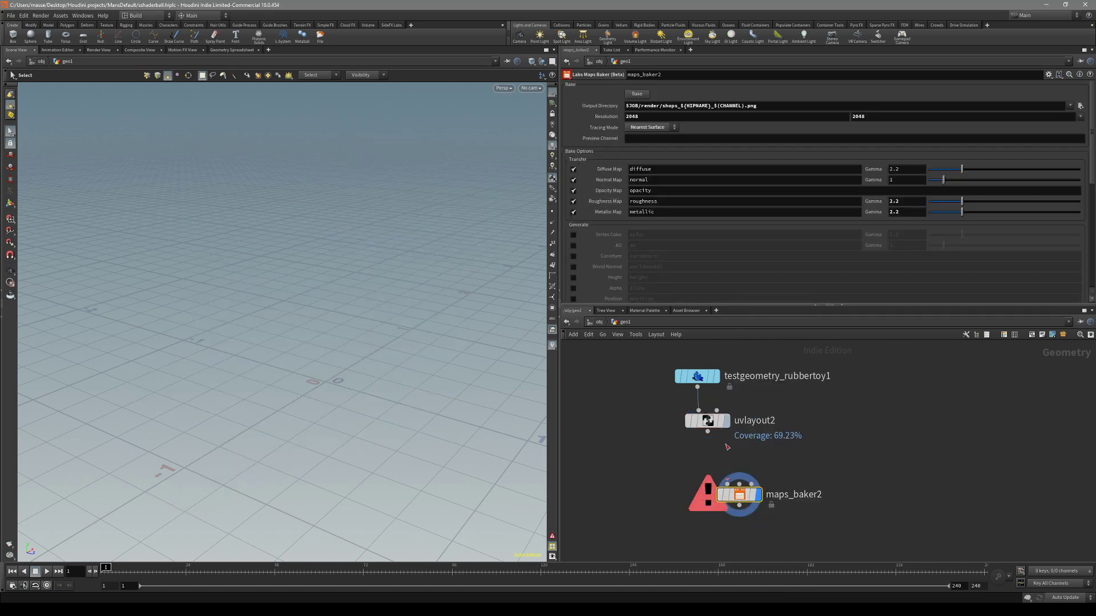
Step: Display the UV Layout node's output and spread the UV Layout and Maps Baker nodes apart in the network
click(724, 421)
drag(707, 421, 650, 423)
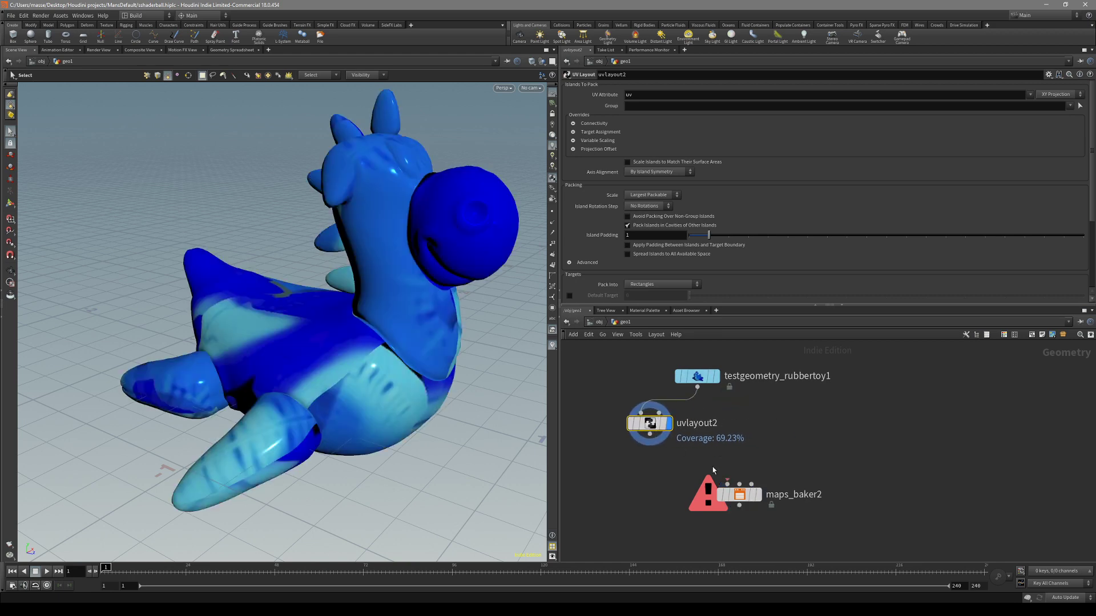
drag(740, 500, 763, 512)
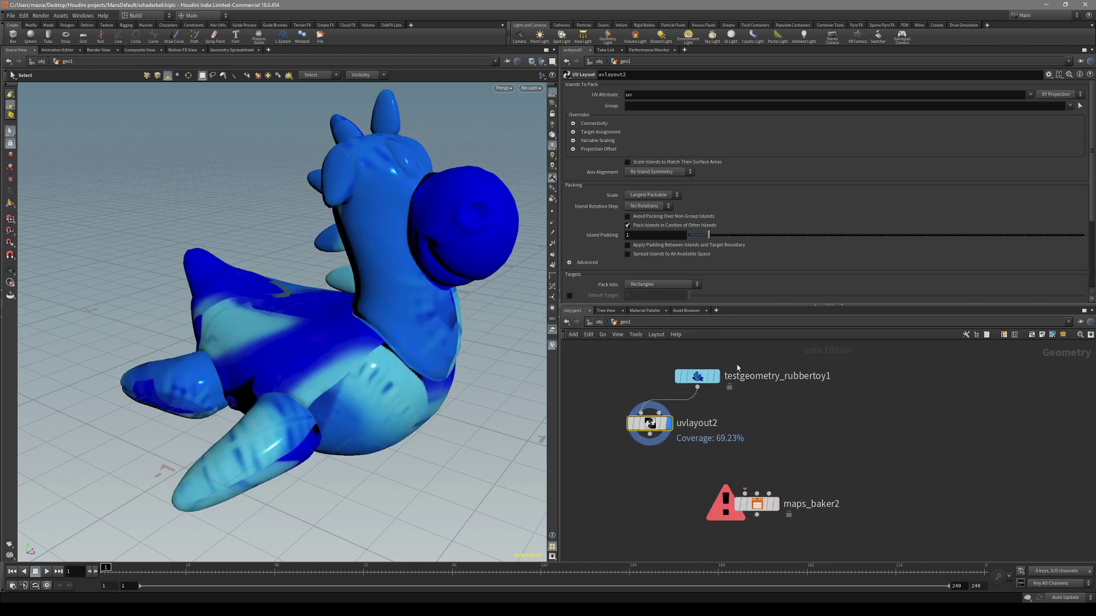
Step: Disable the normal, opacity, roughness and metallic maps on the Maps Baker, keeping only the diffuse map enabled
click(763, 513)
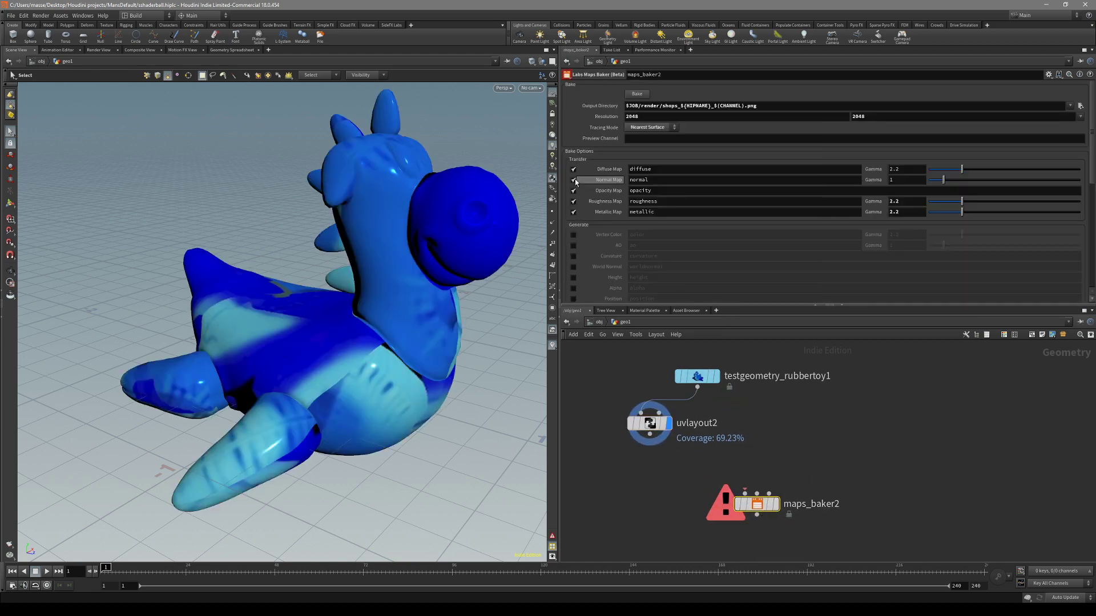
click(574, 201)
click(574, 212)
drag(342, 314, 381, 349)
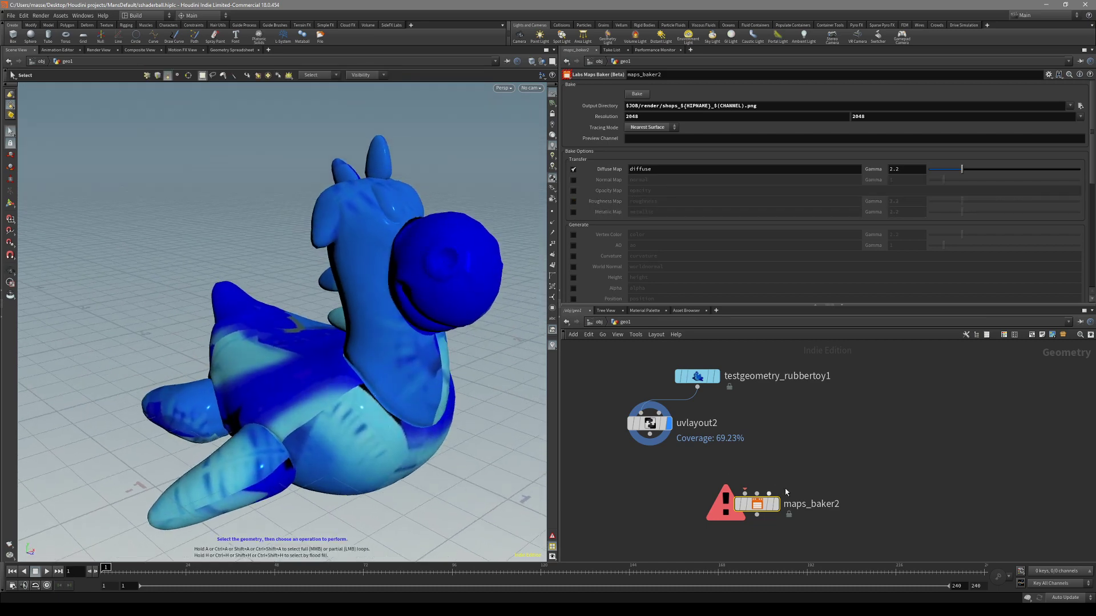
Step: Reposition the Maps Baker node and wire the original rubber toy geometry into its second input
middle_drag(785, 469, 800, 426)
scroll(764, 466, down, 2)
scroll(737, 443, up, 2)
scroll(773, 460, down, 1)
scroll(799, 425, up, 2)
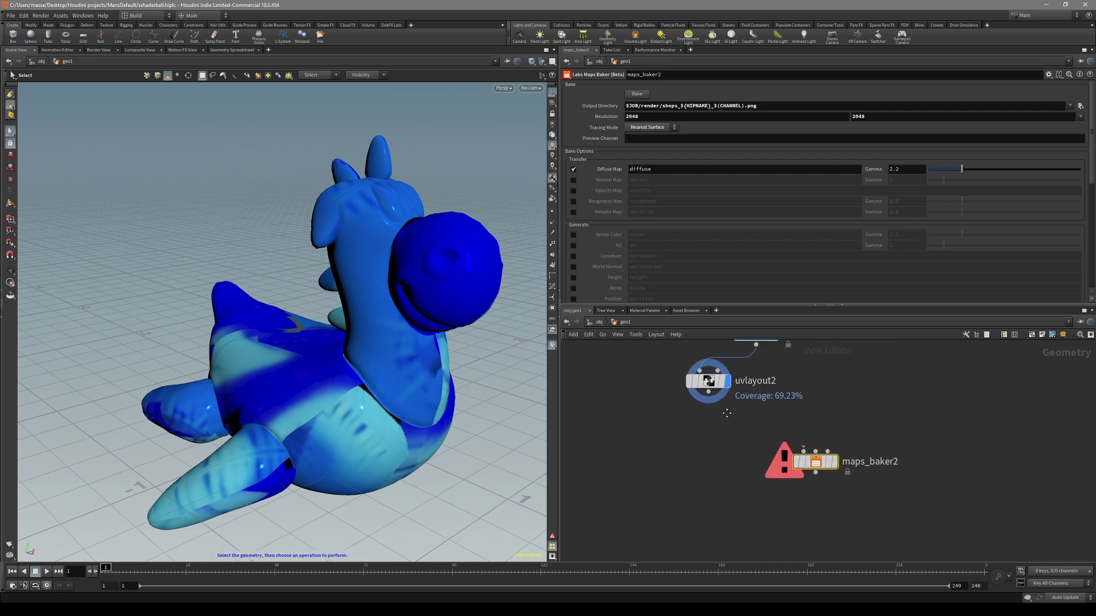
scroll(800, 459, up, 1)
drag(801, 460, 737, 471)
middle_drag(754, 352, 725, 385)
drag(711, 372, 707, 490)
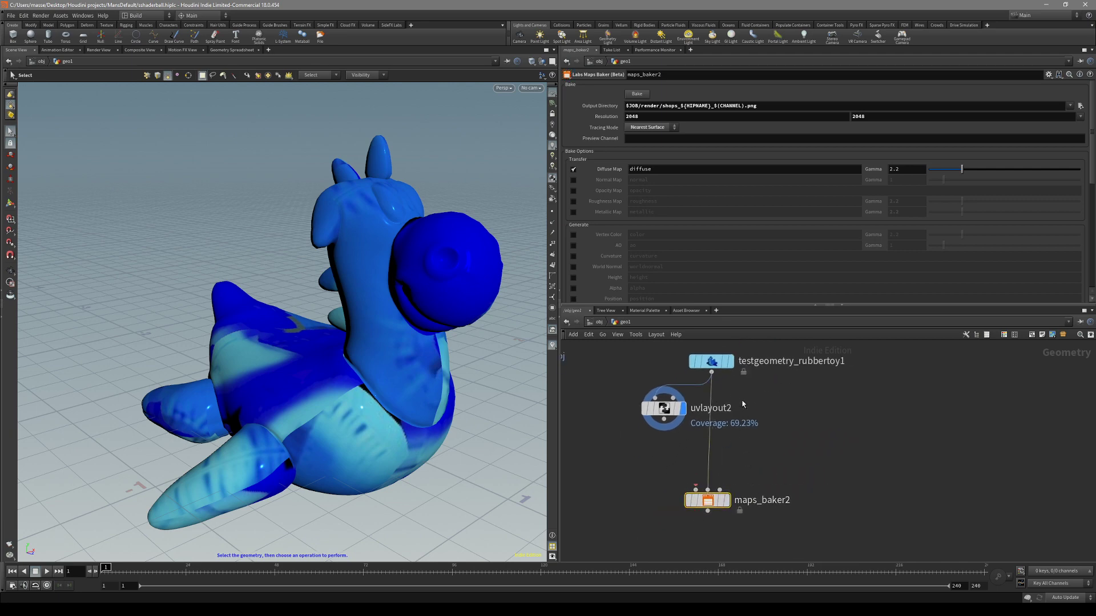
Step: Connect the UV Layout output to the Maps Baker's low resolution geometry input and display the baker node
middle_drag(743, 404, 747, 419)
click(668, 424)
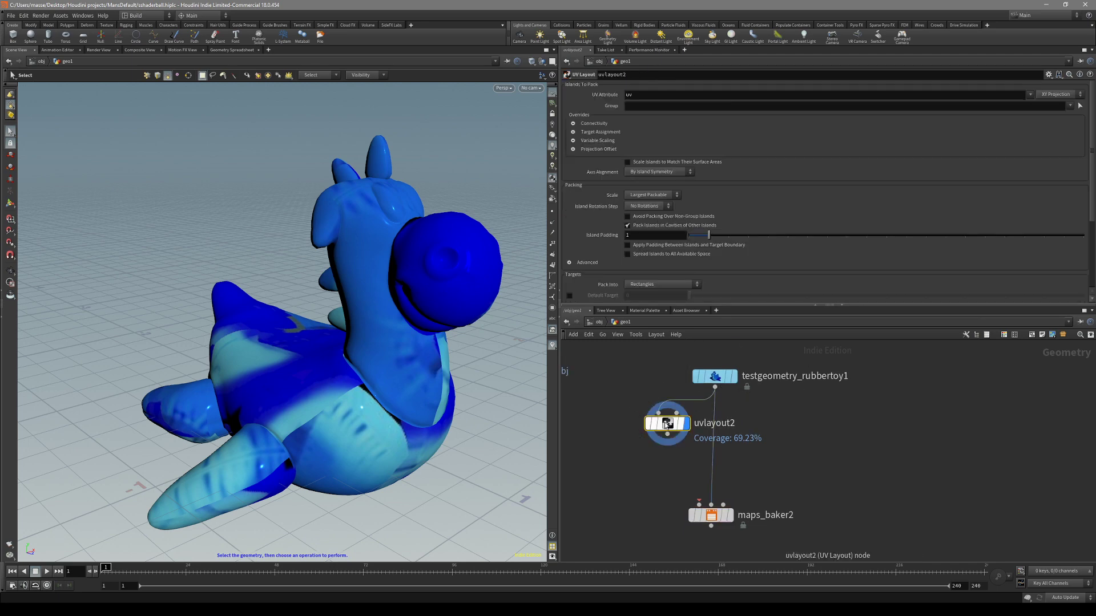
click(667, 434)
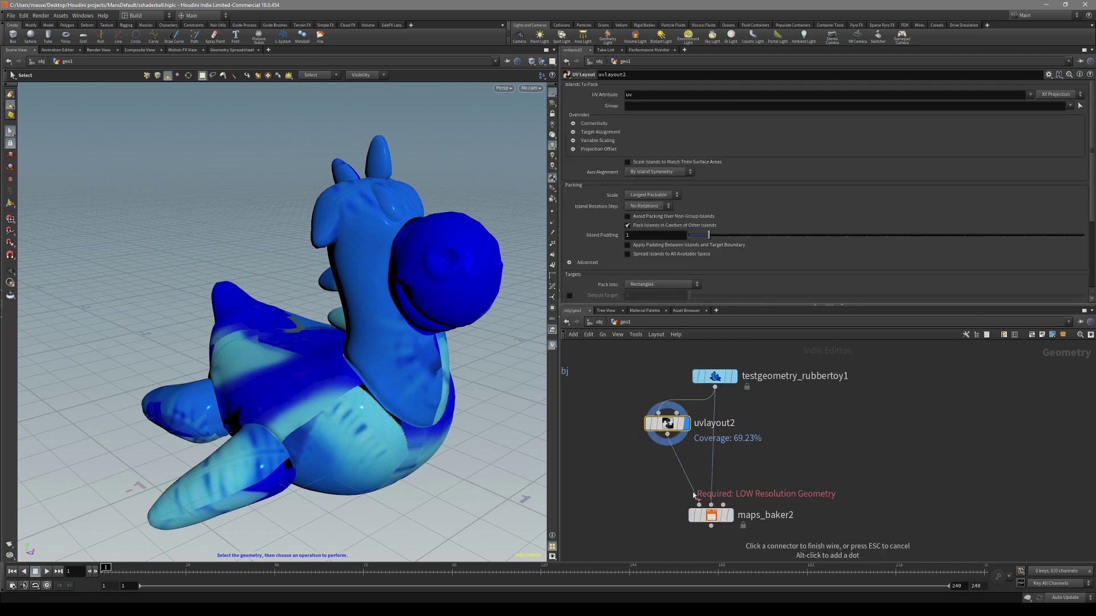
click(699, 504)
middle_drag(699, 504, 686, 449)
click(697, 460)
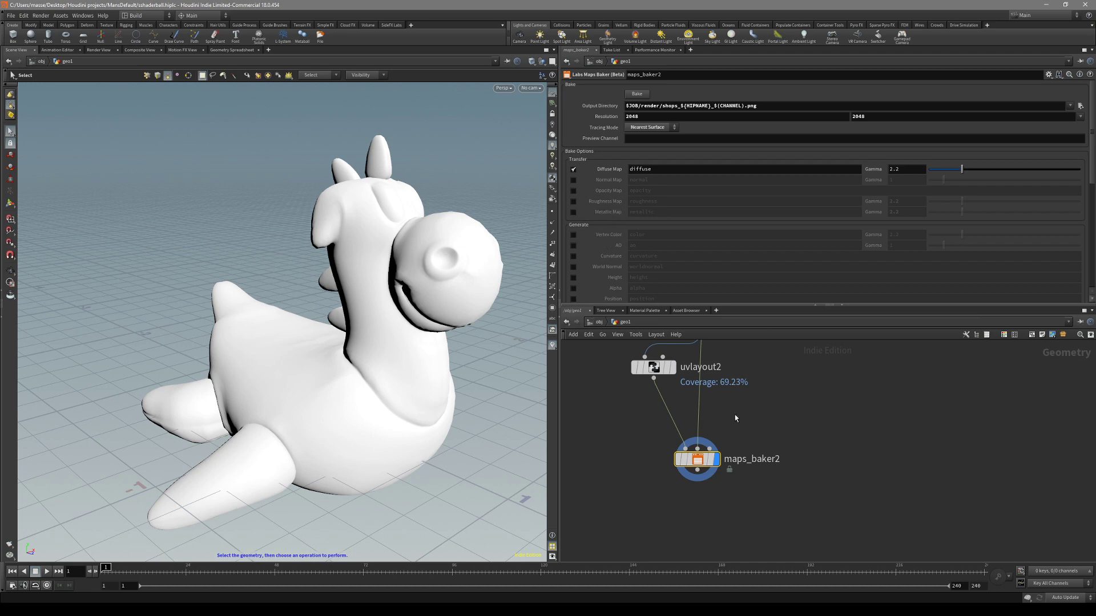
Step: Align the Maps Baker node under its inputs and bake the diffuse map
middle_drag(726, 415, 704, 416)
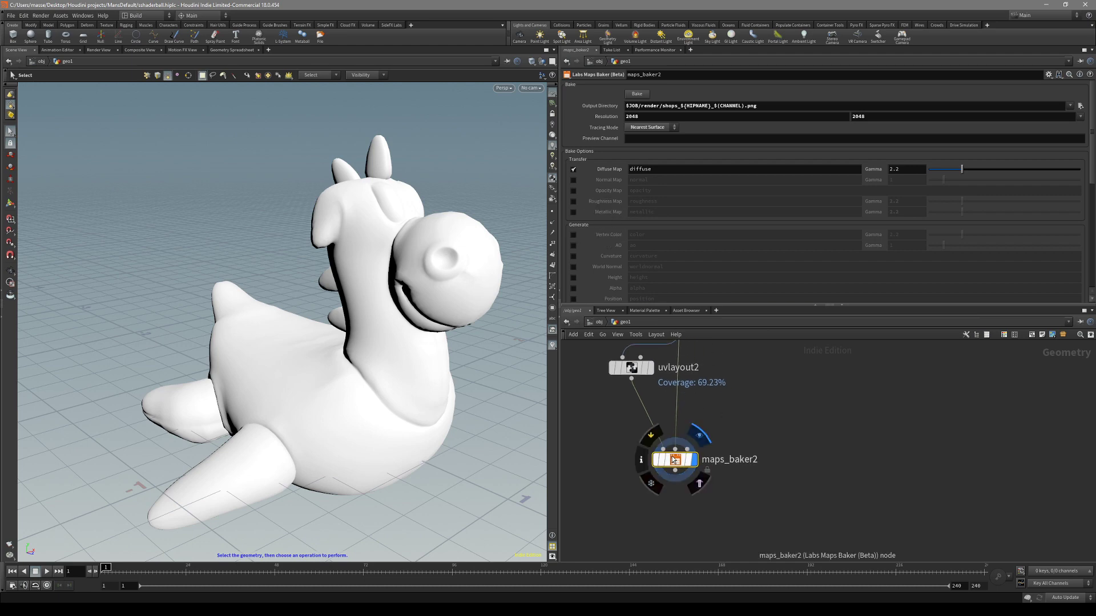
mouse_move(676, 461)
mouse_down()
mouse_move(658, 472)
mouse_move(664, 459)
mouse_up()
click(708, 438)
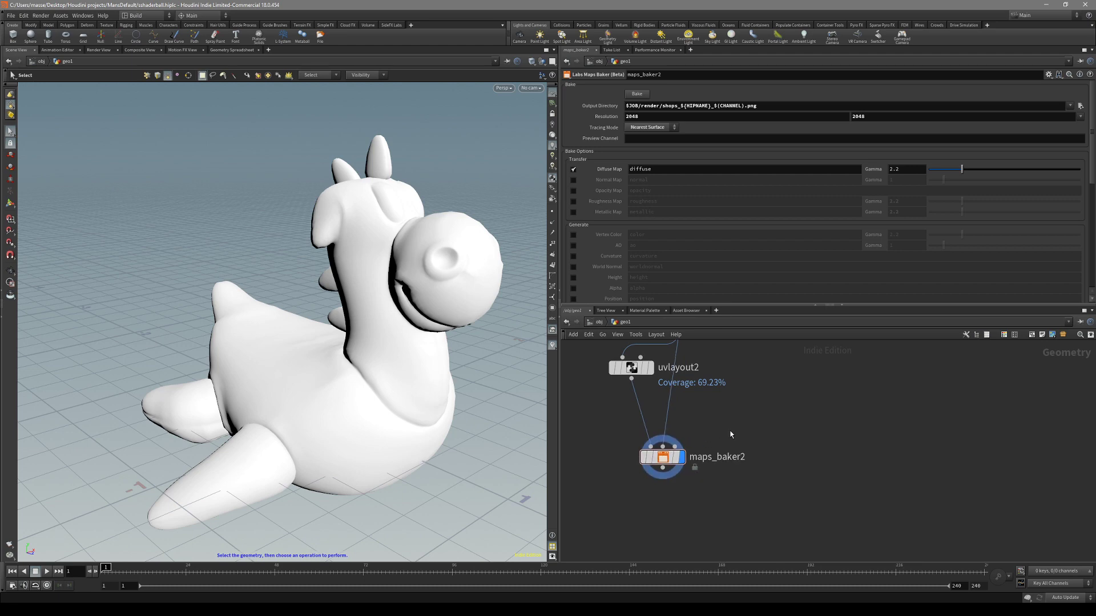
click(637, 94)
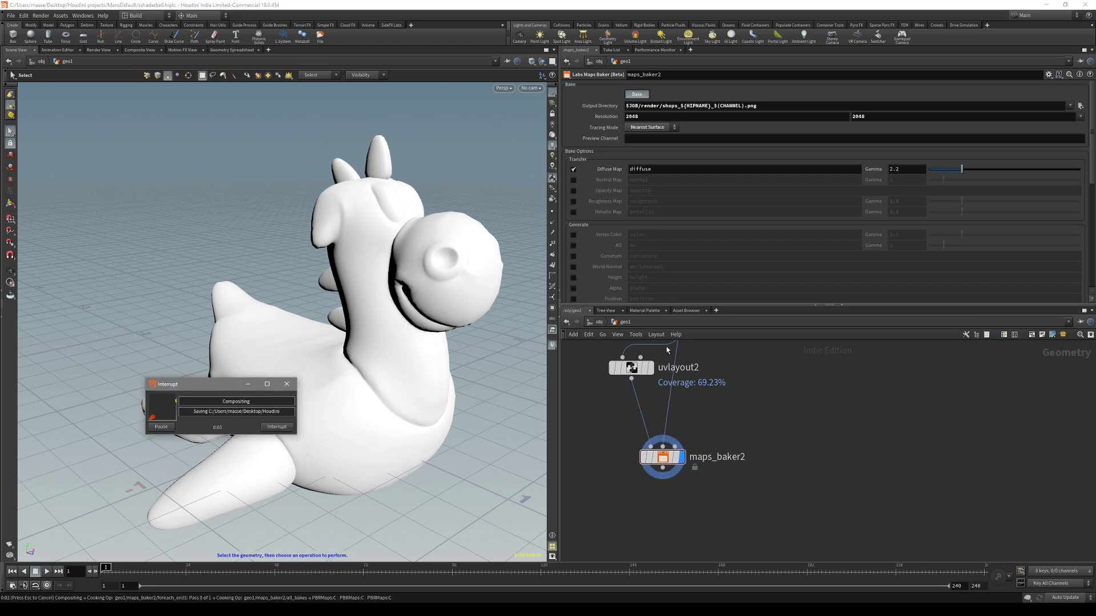
Step: Add a Labs Quick Material node below the Maps Baker node
key(Tab)
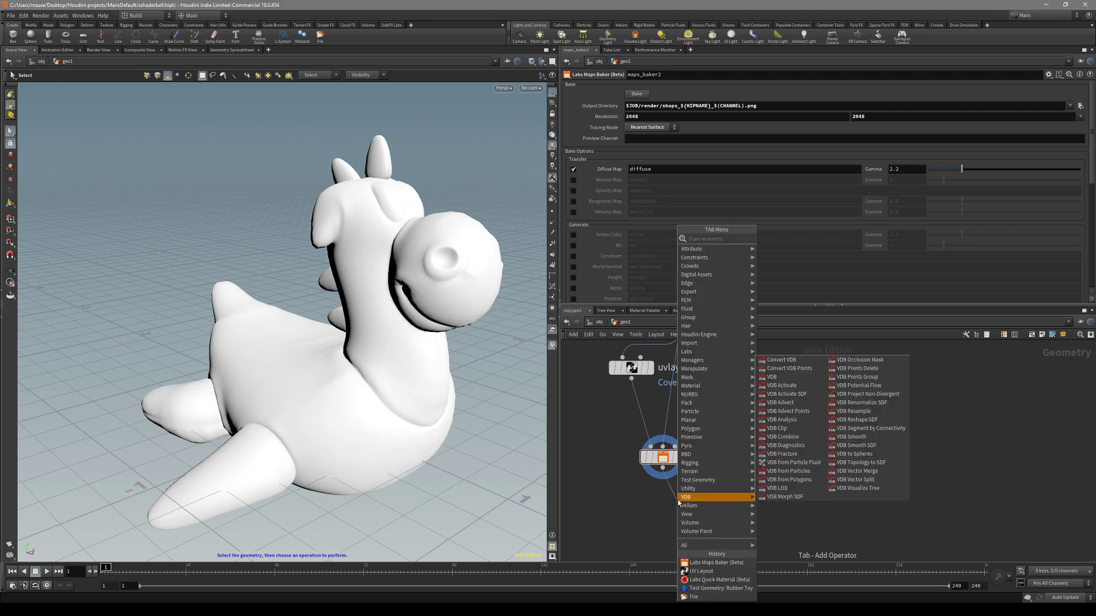
text(qu)
key(Down)
key(Down)
key(Down)
key(Down)
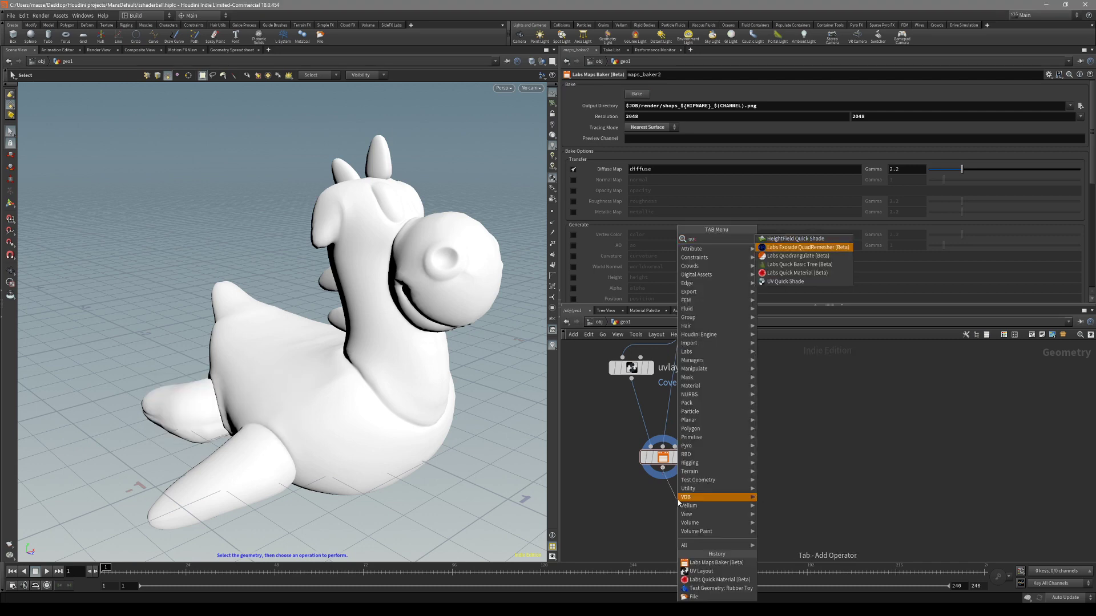
key(Return)
click(678, 504)
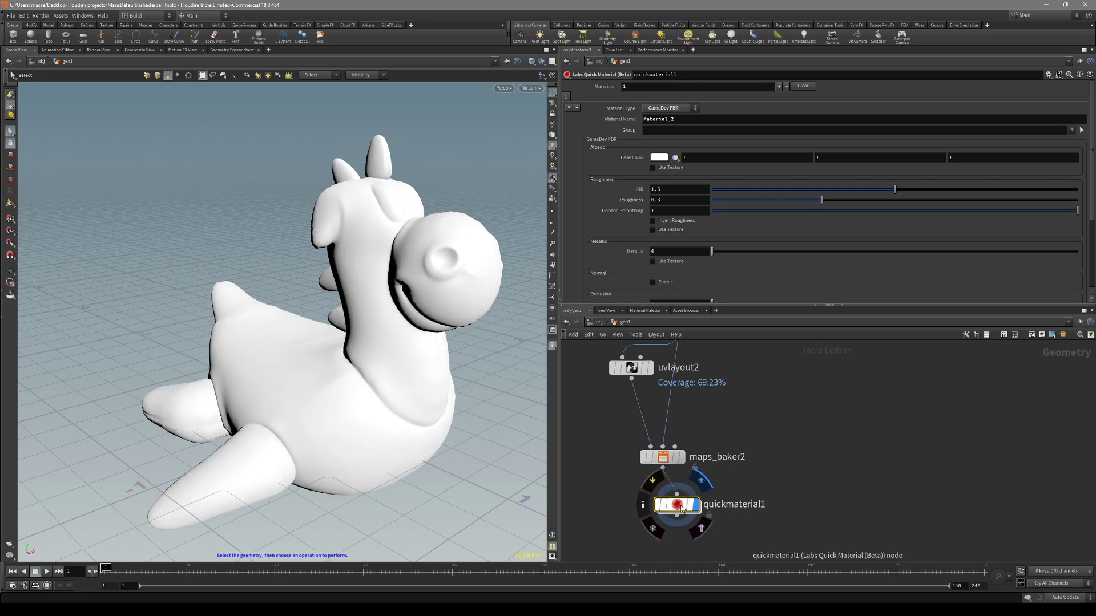
Step: Set the quick material's type to PrincipledShader and load shops_sshaderball_diffuse.png as its base color texture
click(670, 108)
click(681, 120)
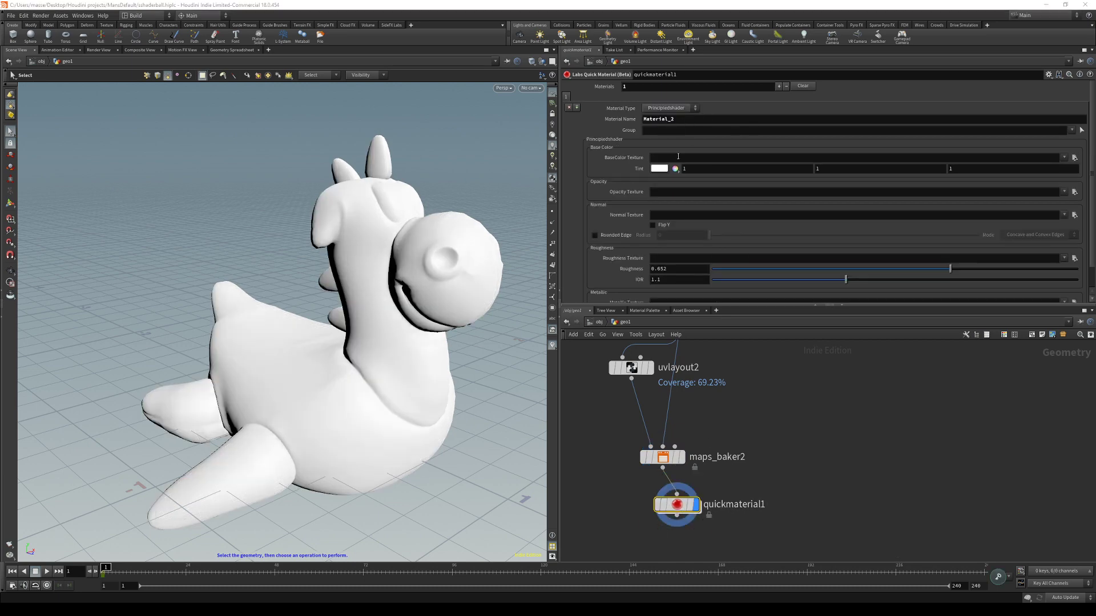
click(1074, 158)
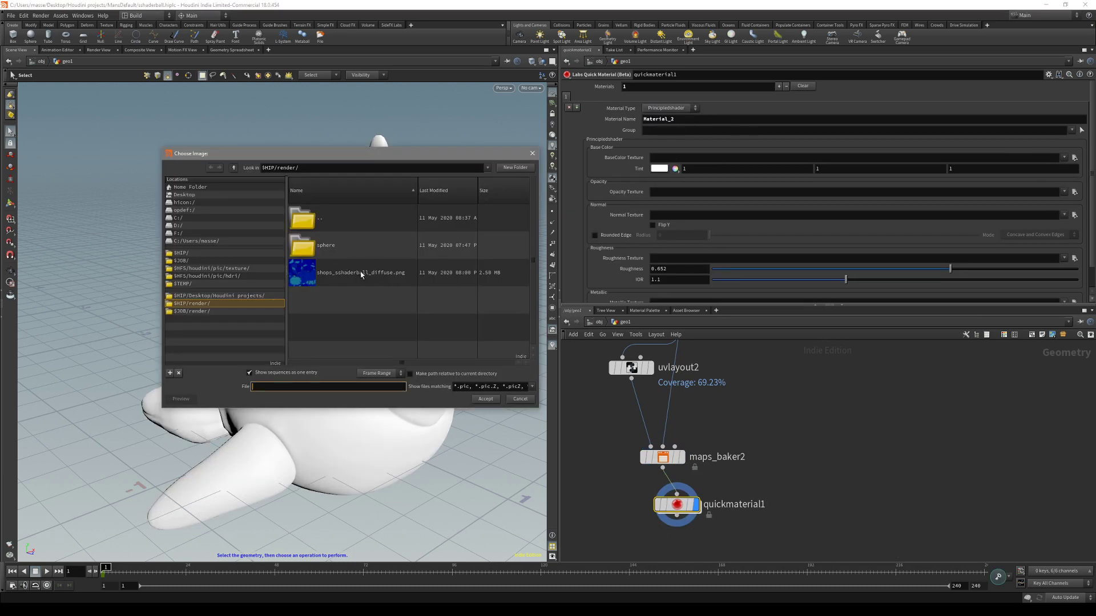
double_click(348, 279)
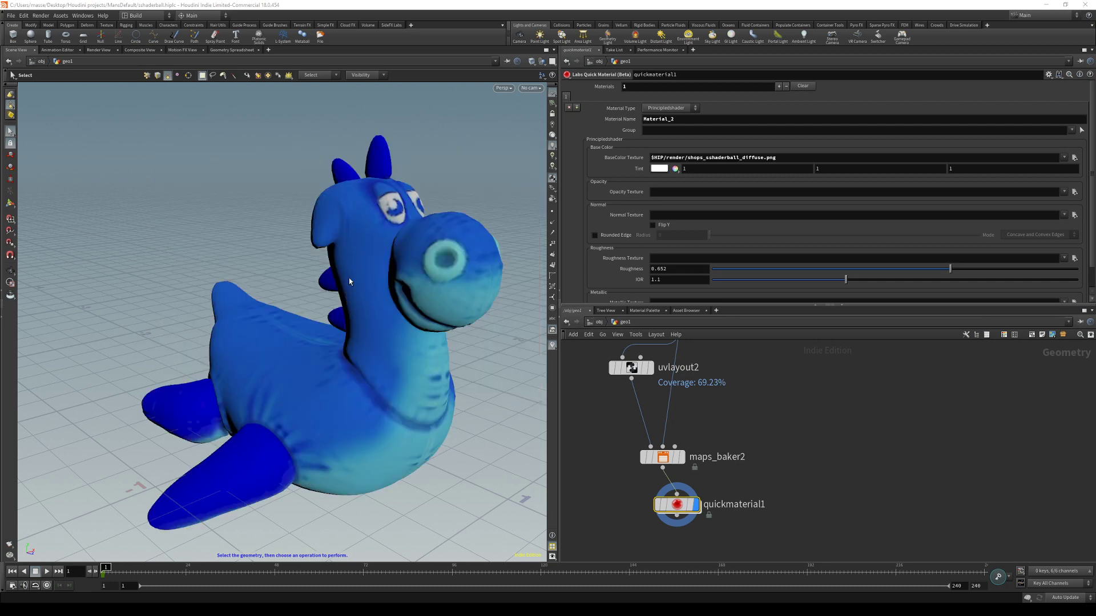
Step: Examine the textured toy in the UV and perspective views, and compare it with the Maps Baker node's output
alt+drag(367, 342, 400, 312)
key(space+5)
key(space+1)
middle_drag(729, 392, 725, 430)
click(680, 362)
key(r)
middle_drag(680, 362, 680, 306)
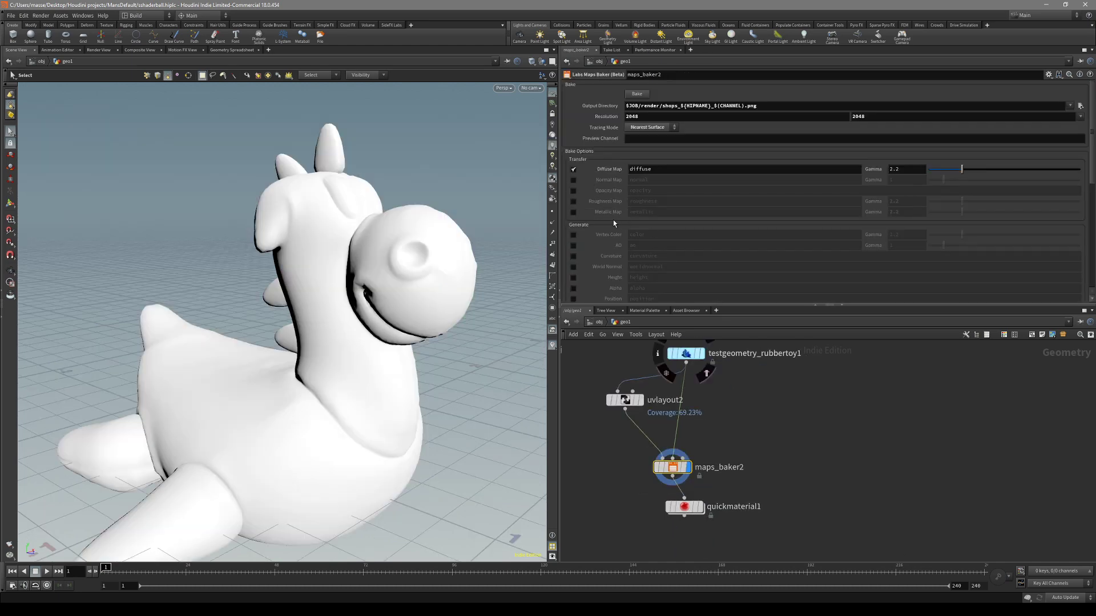
alt+drag(403, 297, 365, 271)
key(s)
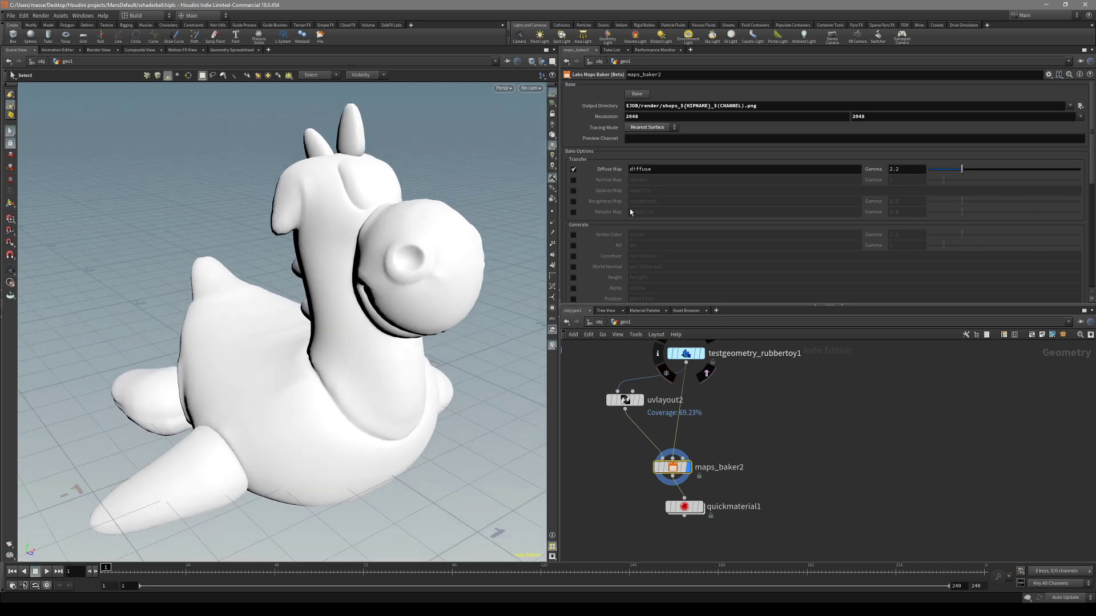
alt+drag(366, 371, 375, 341)
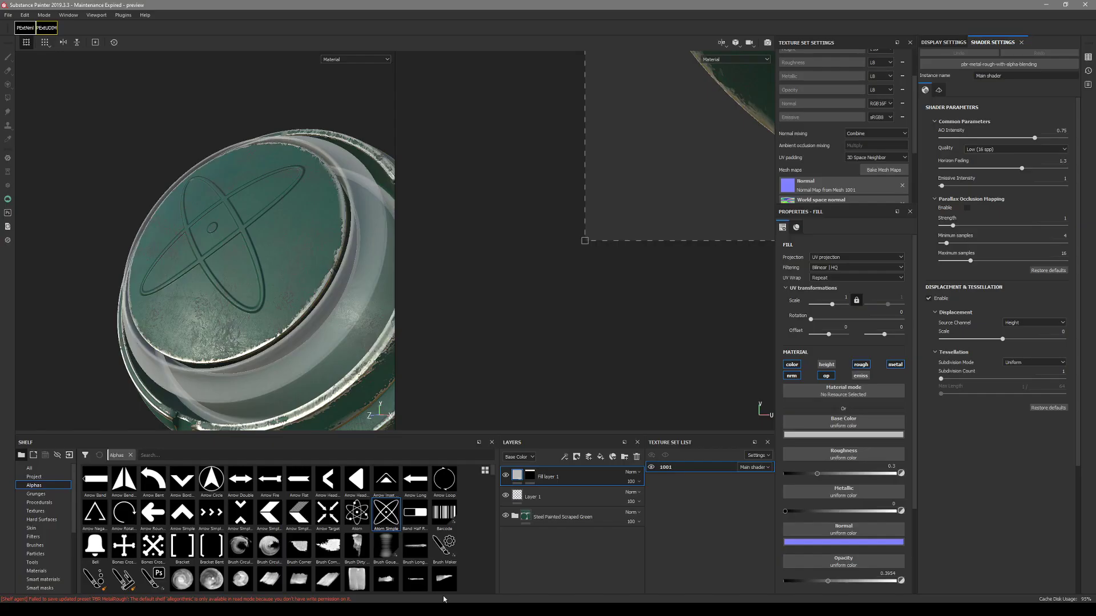
Step: Switch to Substance Painter and examine the painted shader ball model and the available shaders
mouse_move(312, 308)
alt+mouse_down()
mouse_move(220, 310)
mouse_move(271, 317)
alt+mouse_up()
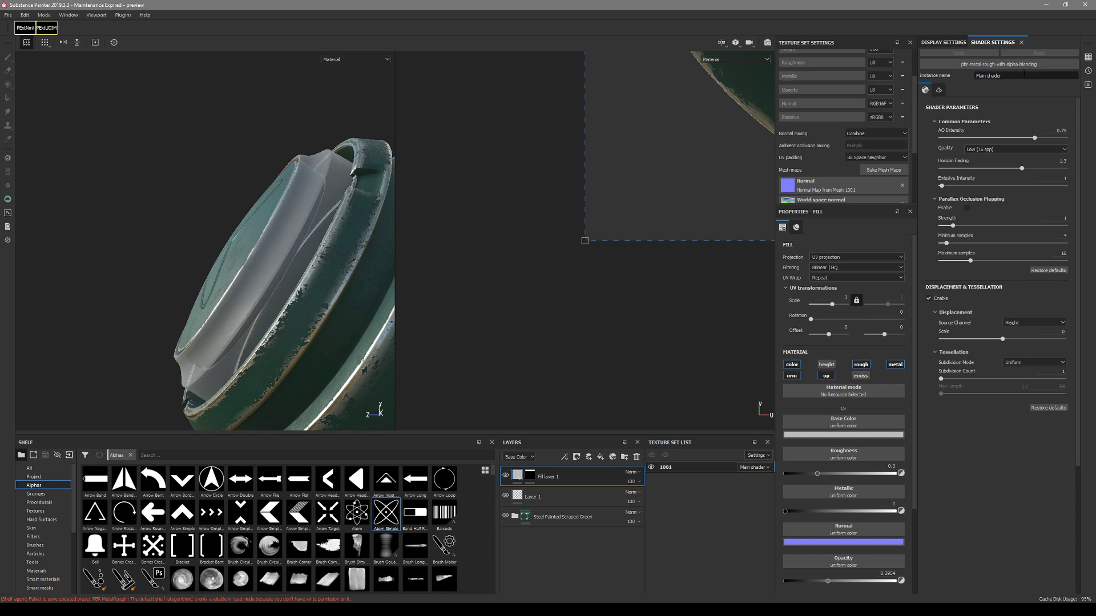
click(1013, 65)
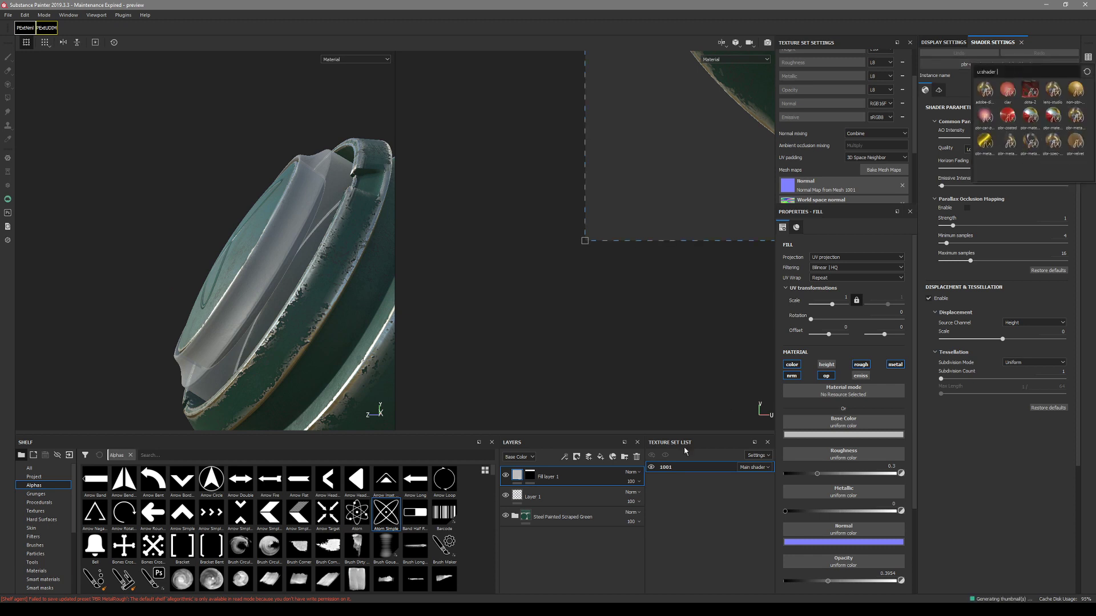
alt+drag(309, 295, 256, 300)
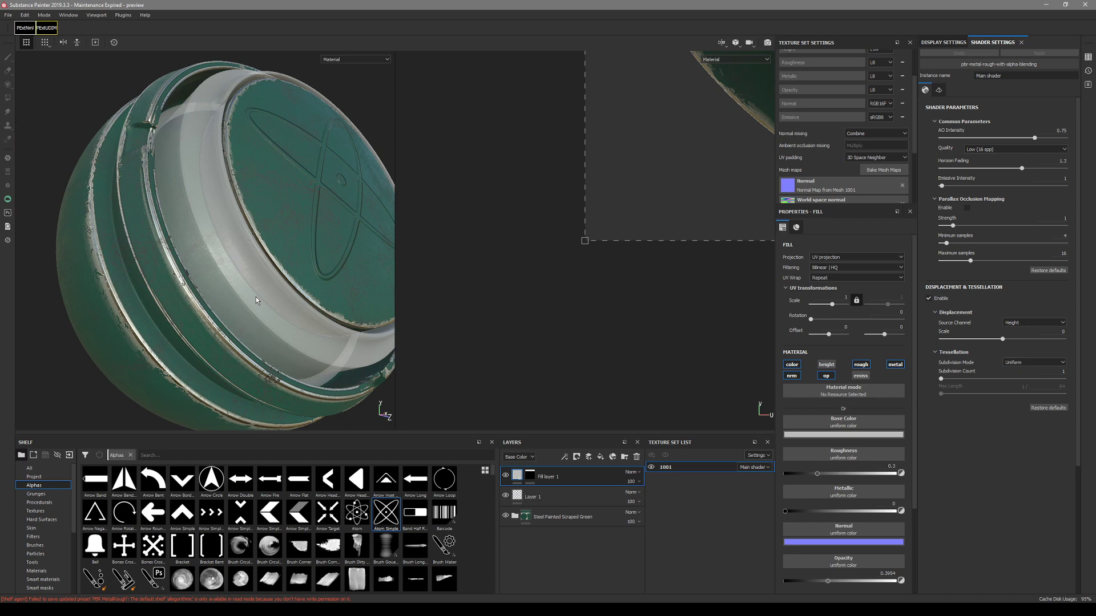
alt+drag(256, 297, 120, 265)
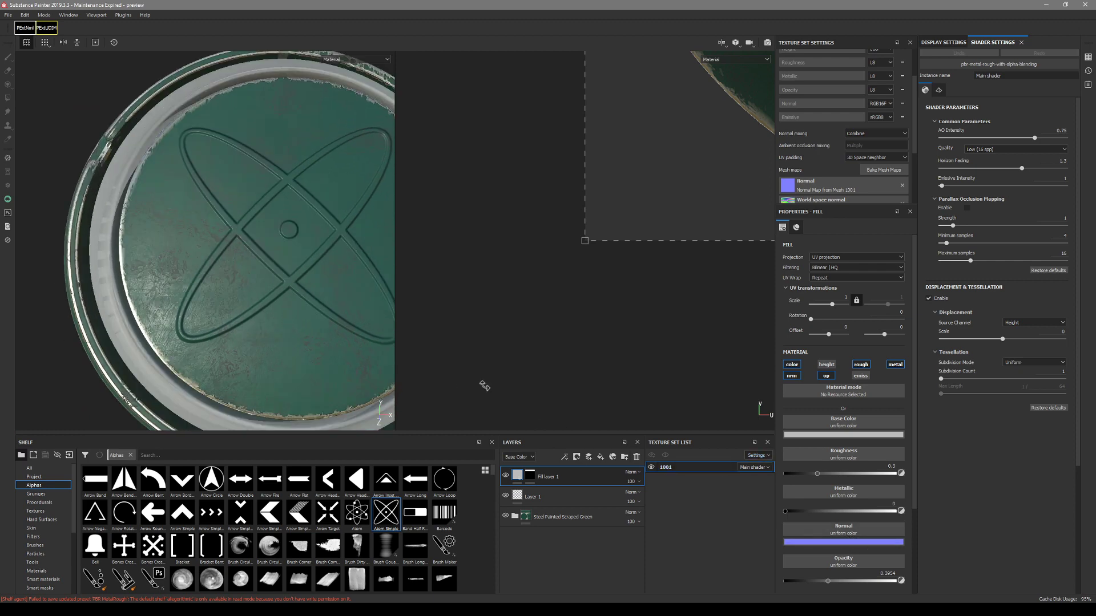
Step: Toggle Layer 1's visibility off and on again and examine the shader ball's engraved disc and surrounding ring
alt+drag(484, 386, 421, 404)
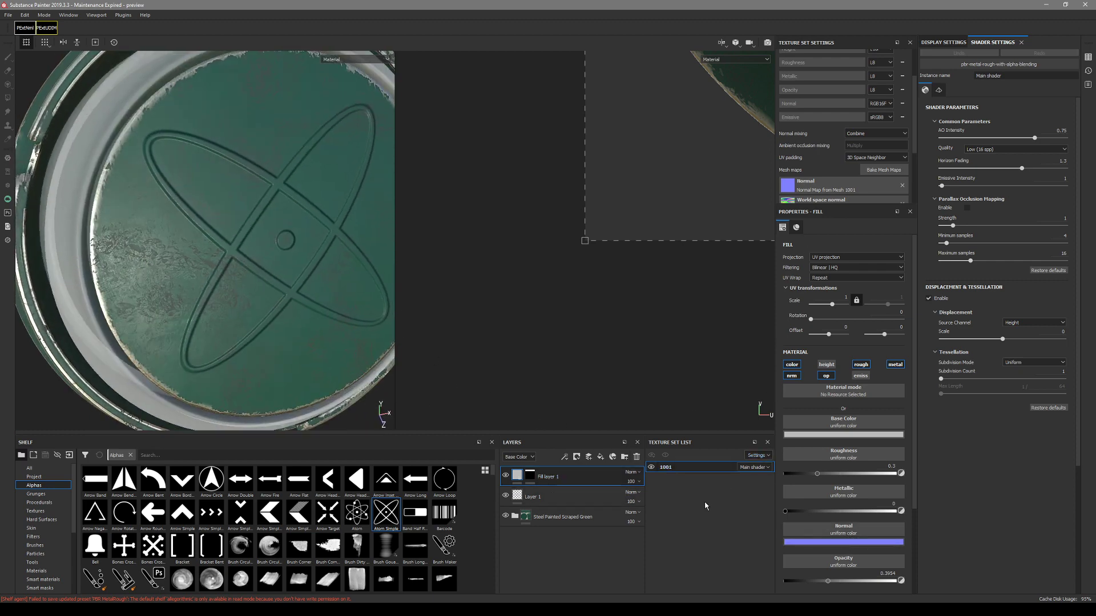
click(505, 496)
click(505, 495)
alt+drag(267, 226, 246, 274)
alt+right_drag(246, 274, 234, 305)
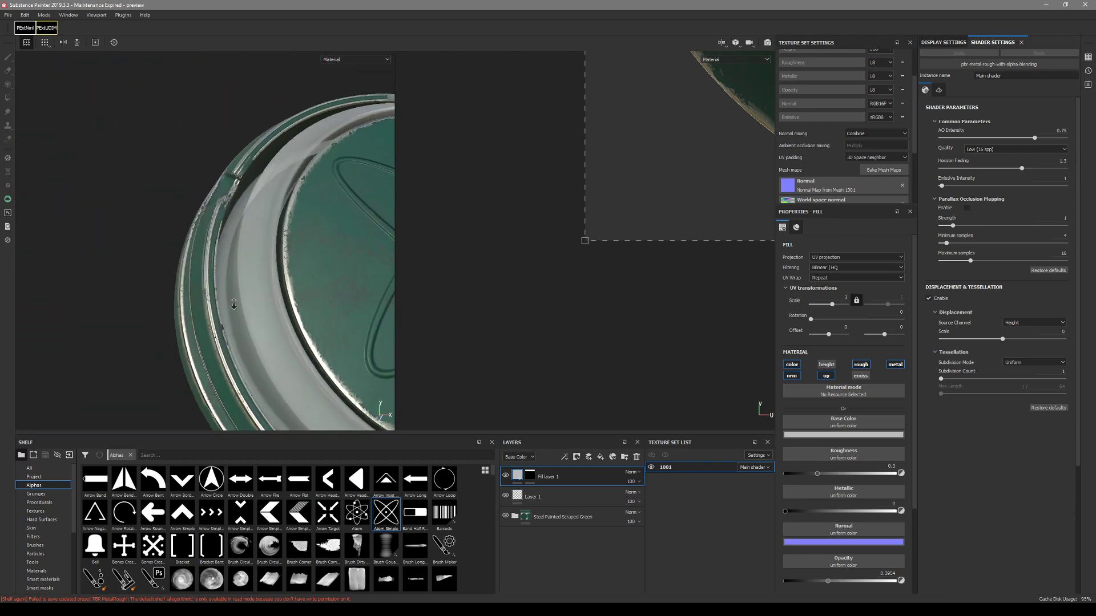
alt+drag(234, 304, 260, 307)
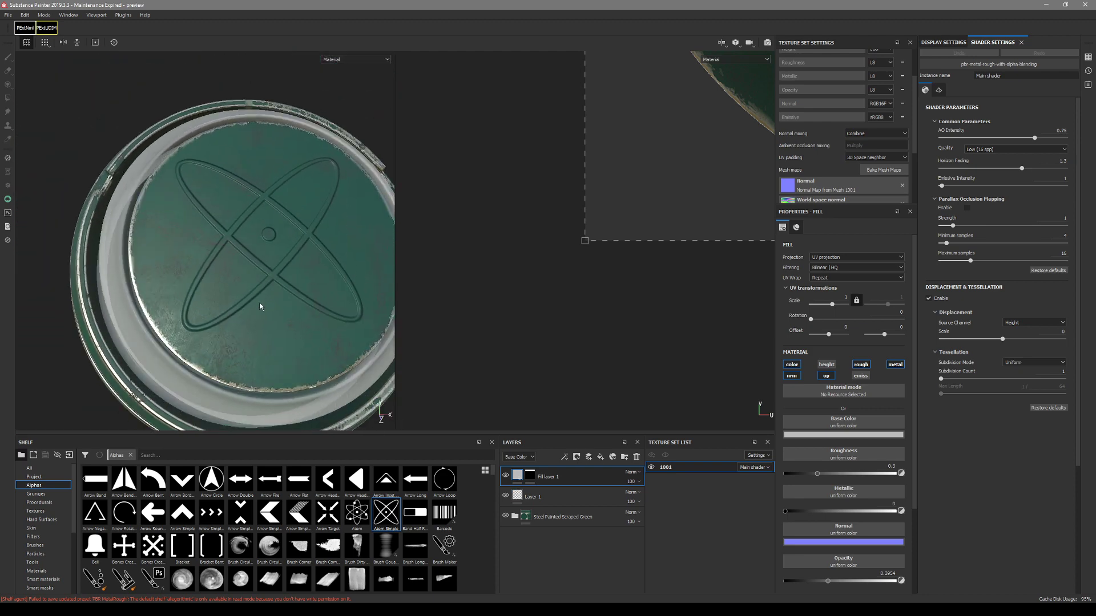
Step: Open the texture export settings, expand the map list of texture set 1001 and view the export preset configuration
click(9, 16)
click(39, 166)
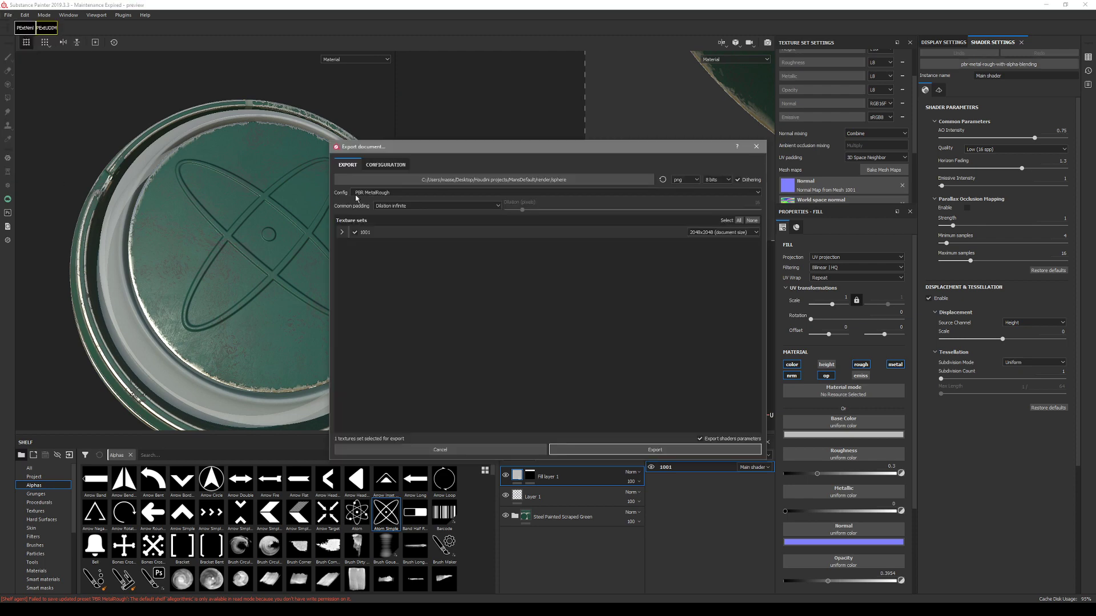
drag(450, 147, 375, 231)
click(262, 318)
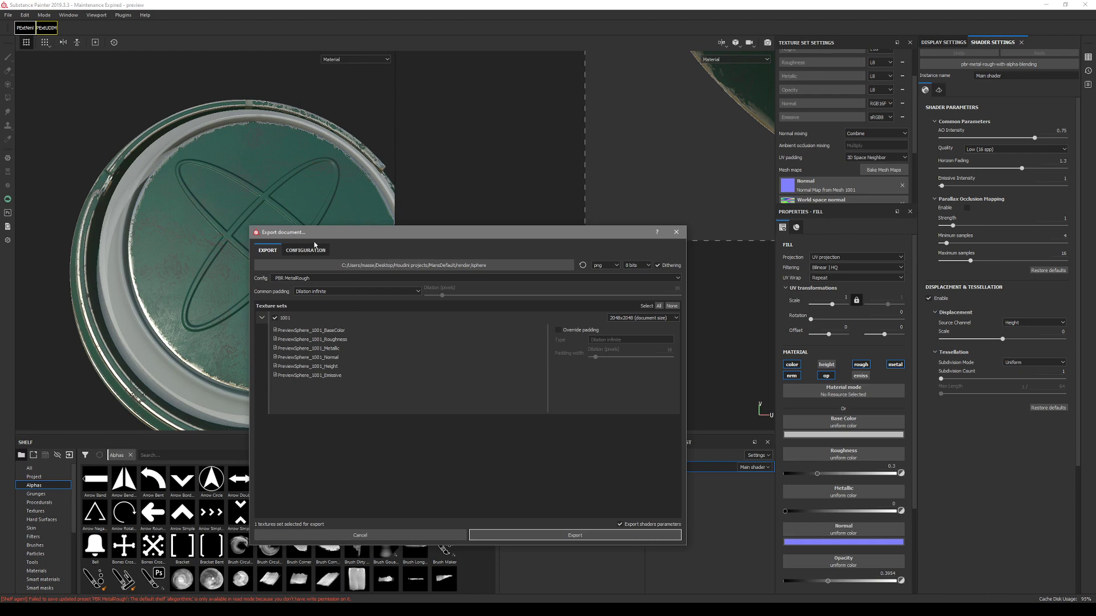
drag(314, 245, 317, 252)
click(309, 258)
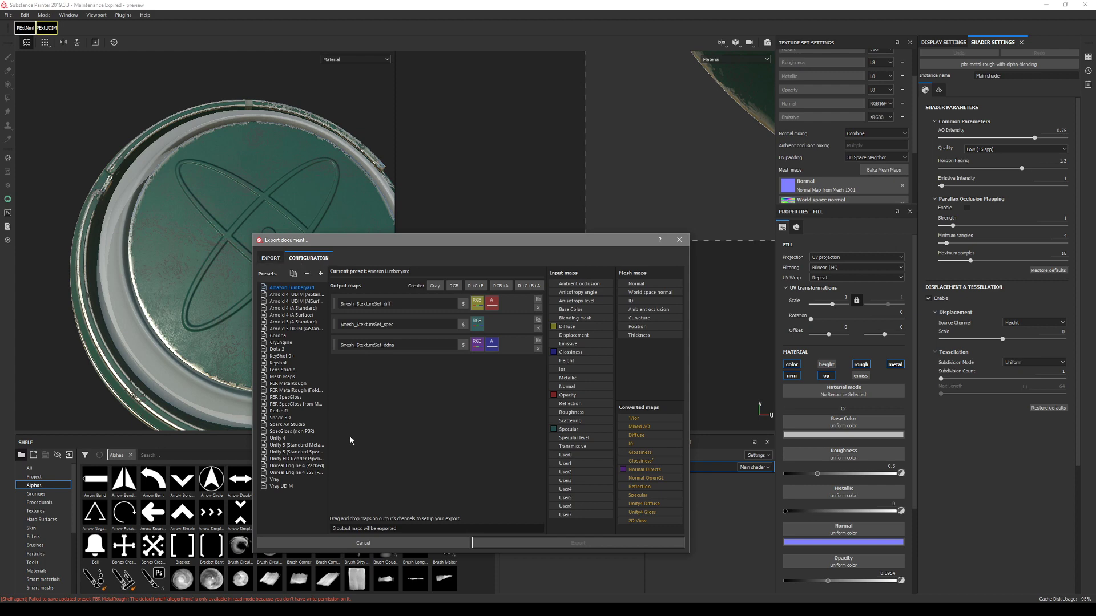
Step: Add an output map named $mesh_$textureSet_Opacity to the PBR MetalRough preset, using Opacity as its gray channel
click(304, 384)
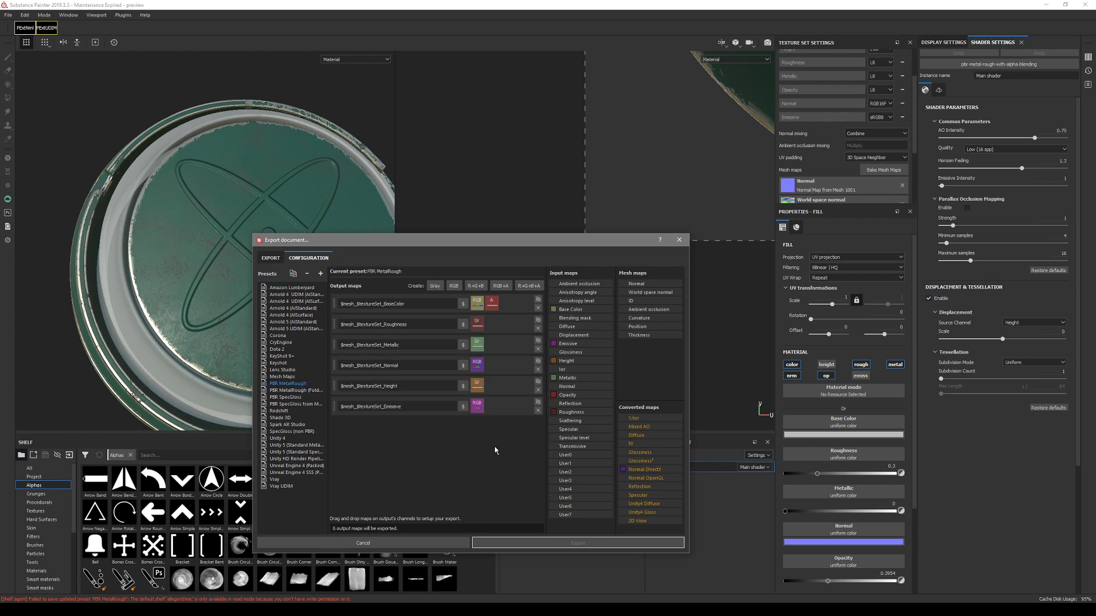
click(538, 402)
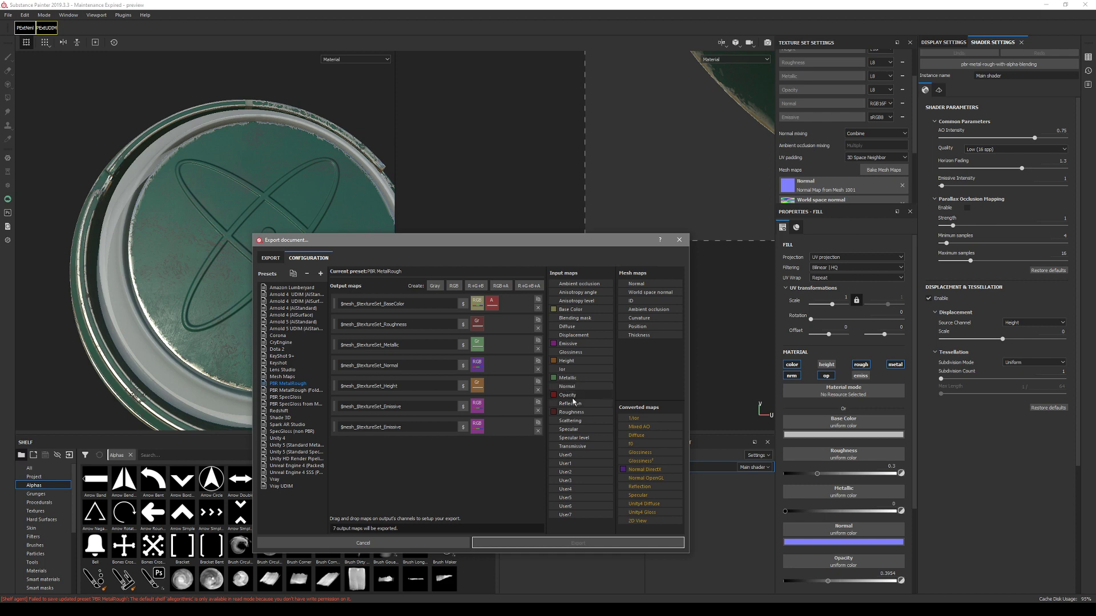
drag(585, 400, 479, 429)
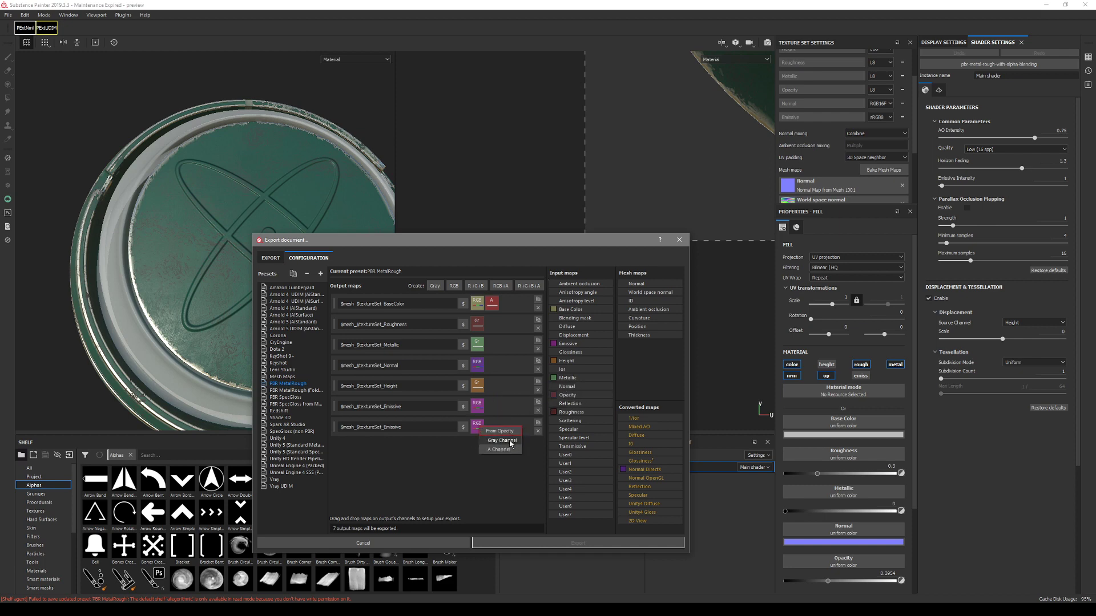
click(502, 441)
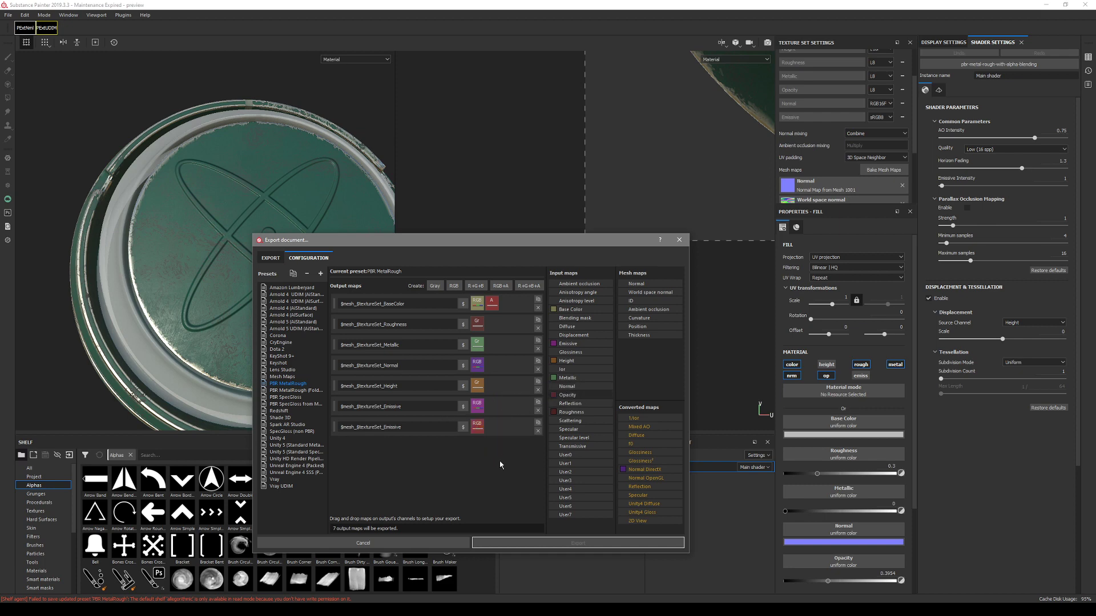
click(415, 429)
Step: Reapply the PBR MetalRough config in the export settings to refresh the map list of texture set 1001 with the Opacity map
click(270, 258)
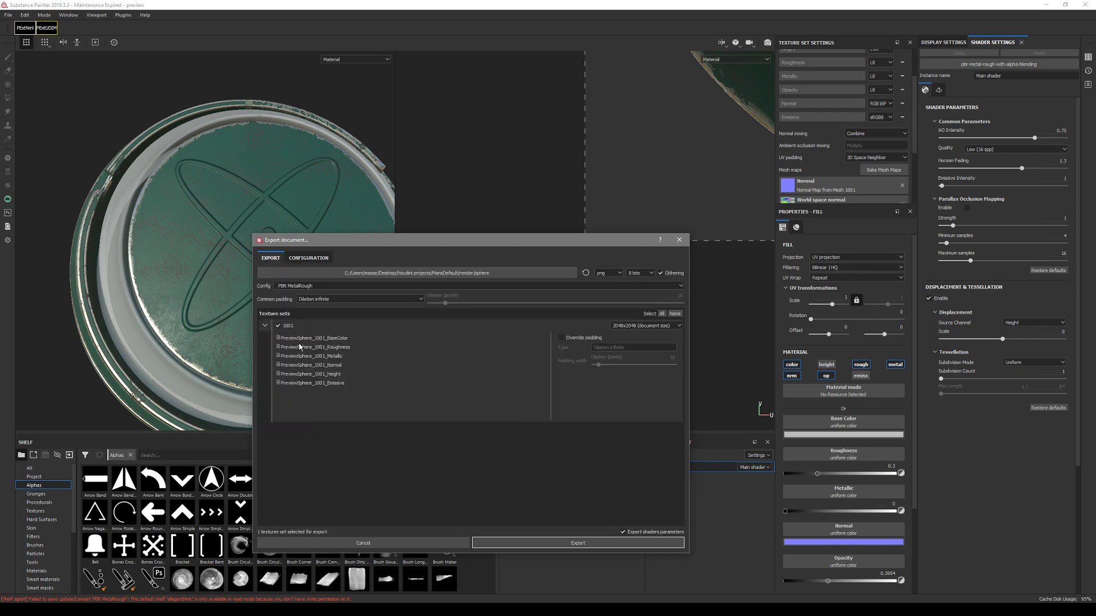
click(308, 258)
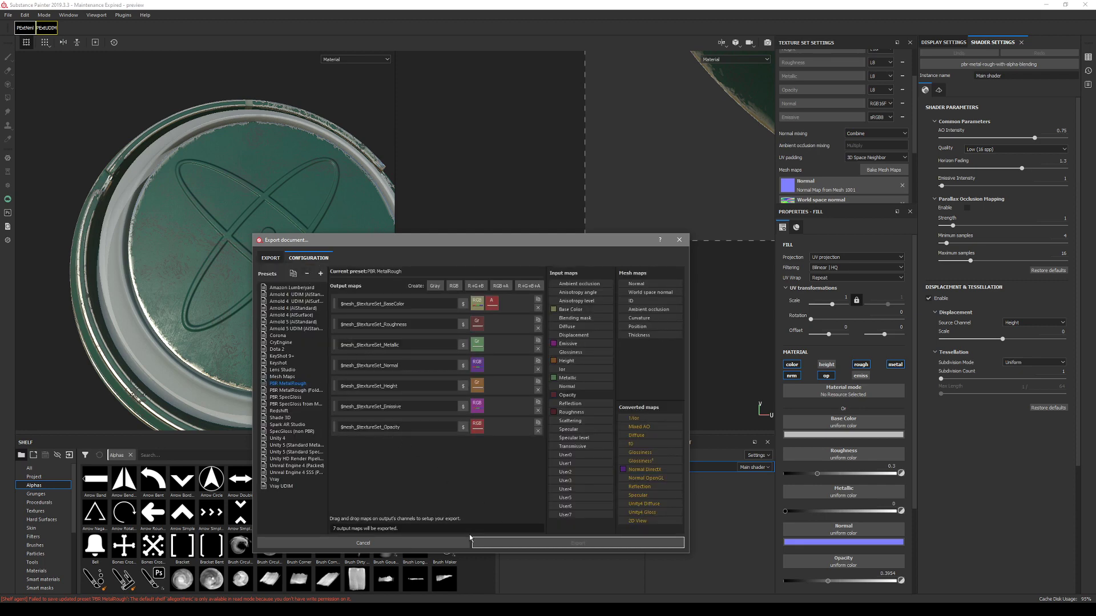
click(270, 258)
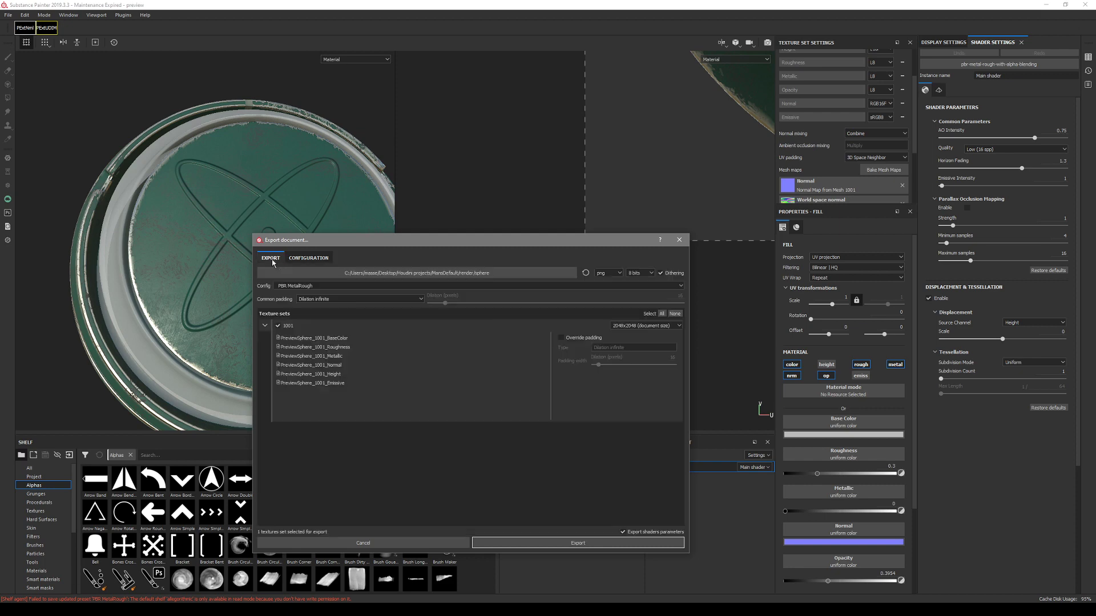
click(305, 287)
click(305, 290)
click(305, 287)
scroll(319, 325, down, 5)
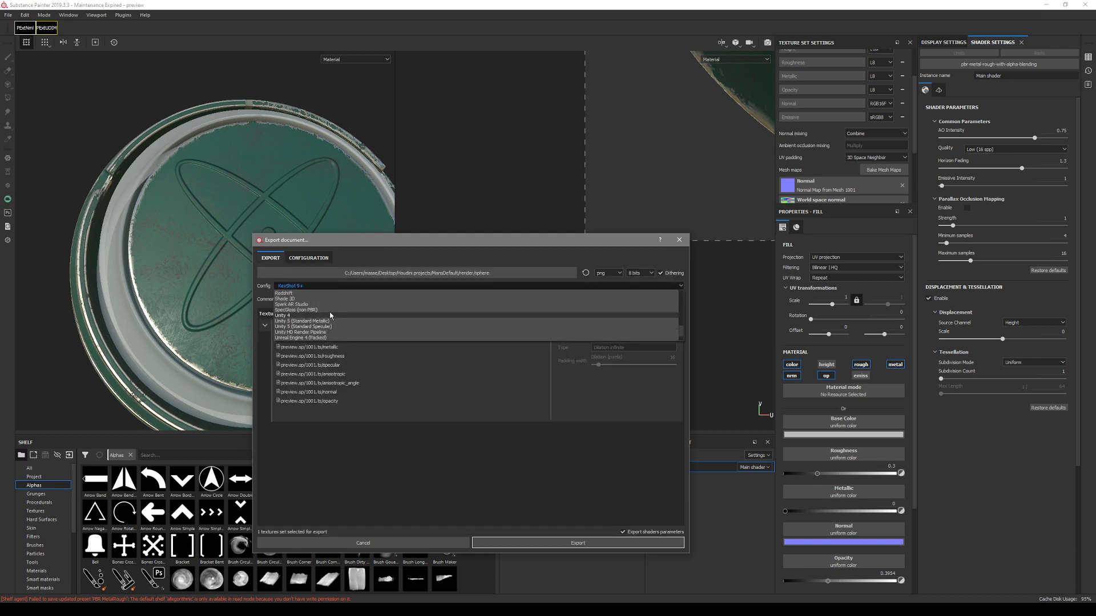
scroll(329, 321, up, 1)
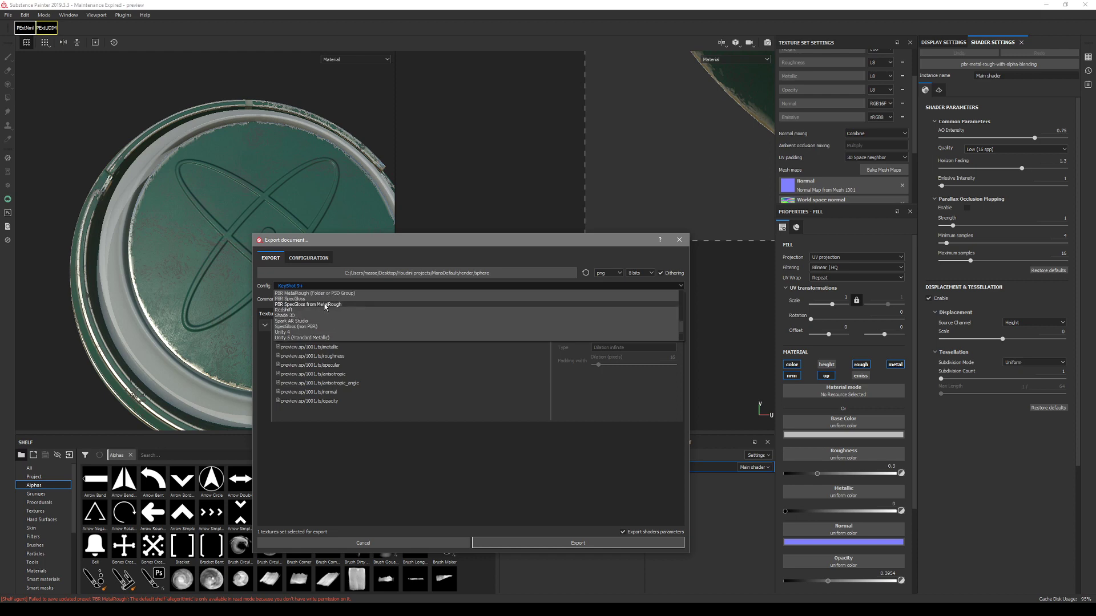
scroll(324, 304, up, 1)
click(327, 307)
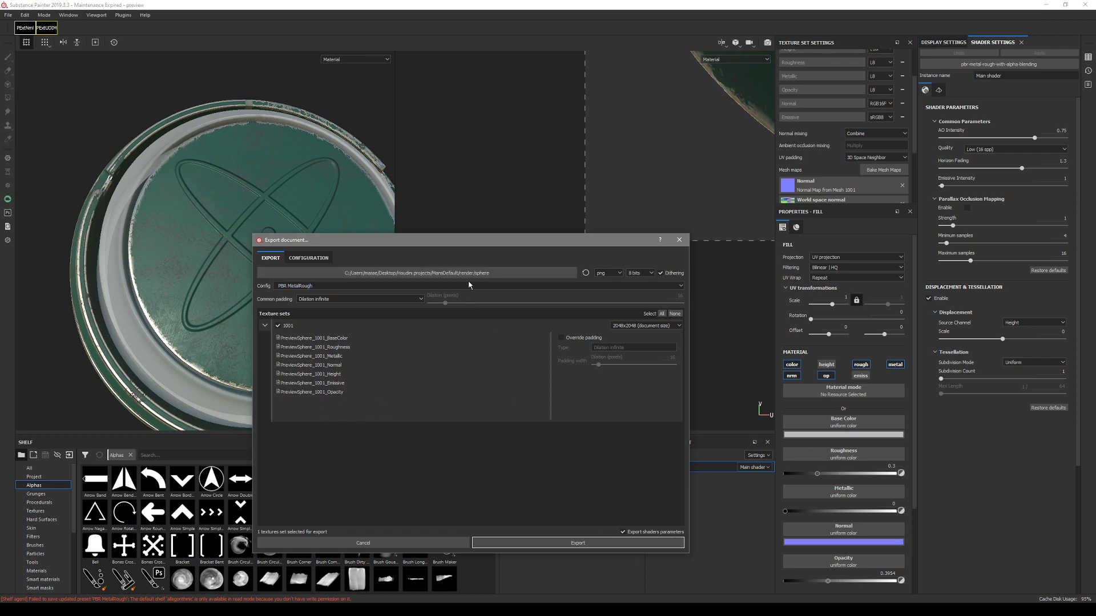
Step: Export the maps of texture set 1001 and check the exported files in the sphere folder
click(546, 543)
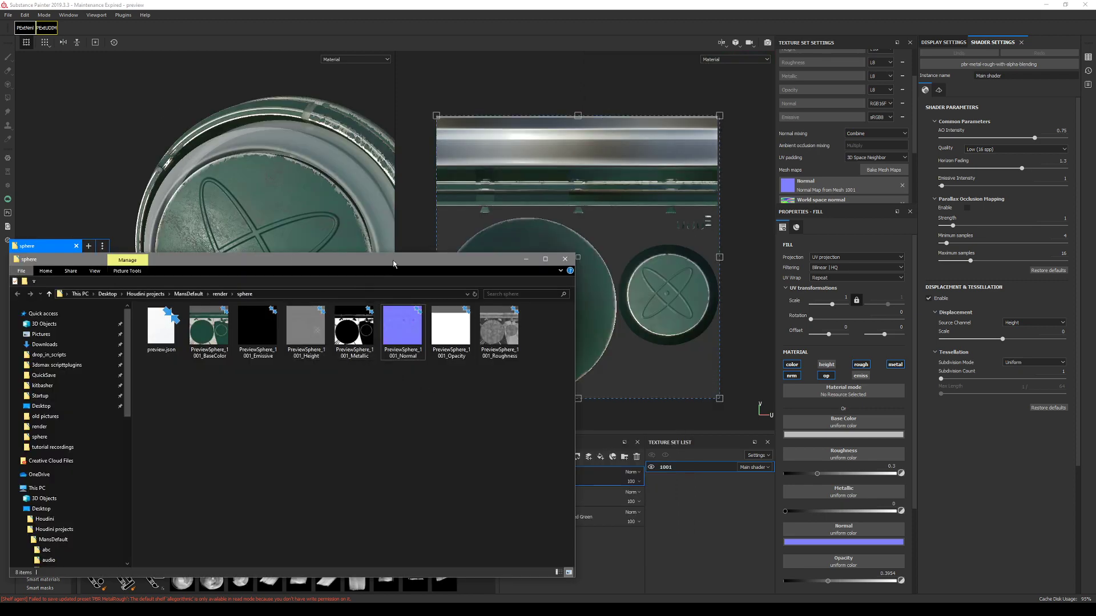
drag(393, 264, 399, 268)
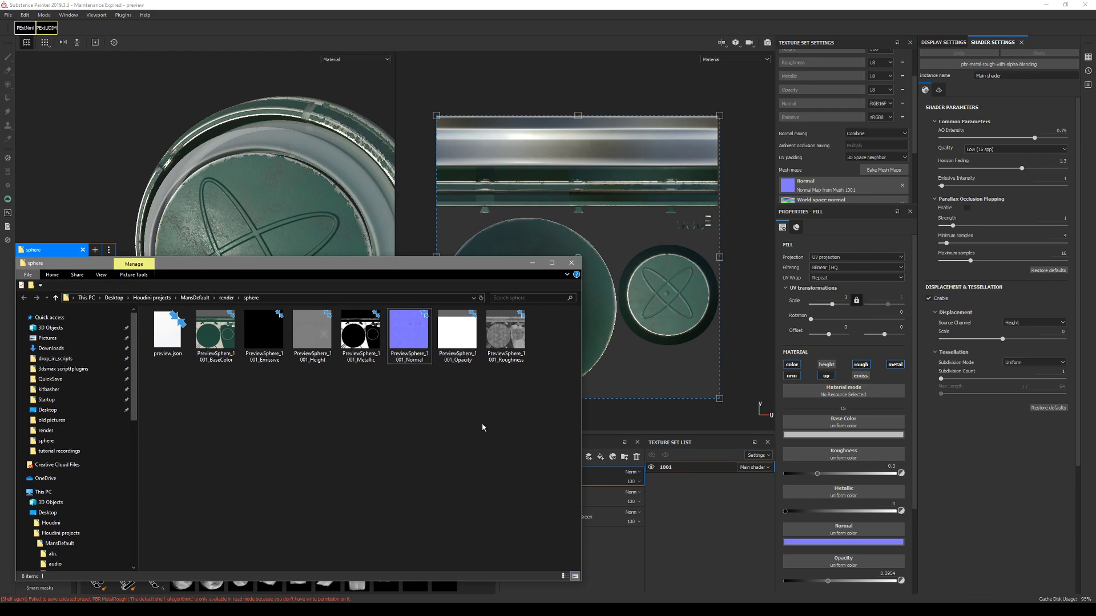
click(573, 94)
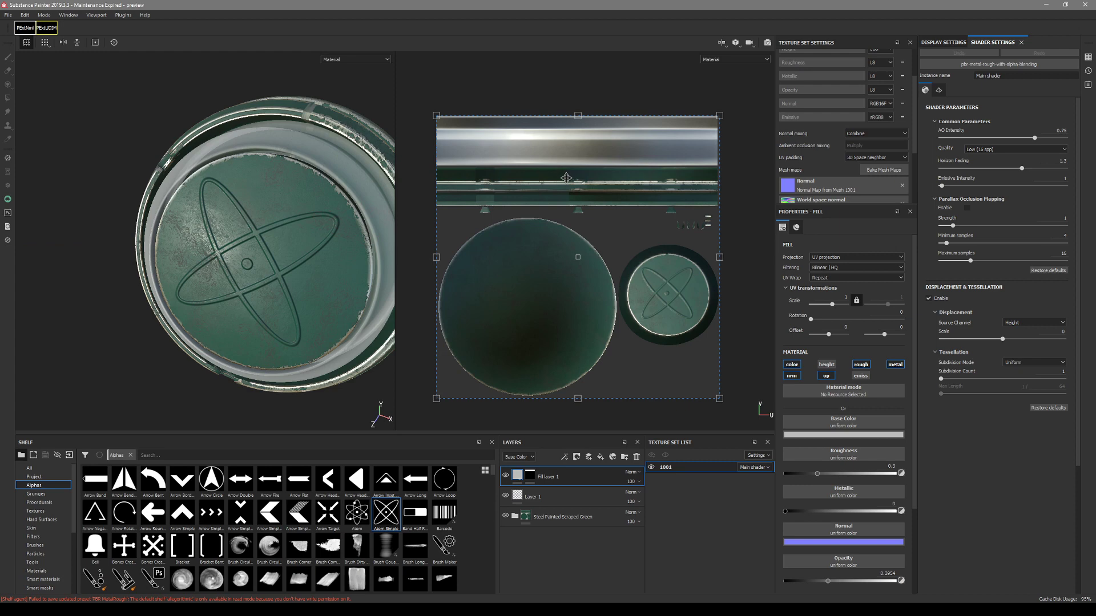
Step: Examine the individual channels from Base Color through Normal+Height+Mesh in both viewports, then display the Opacity channel
key(c)
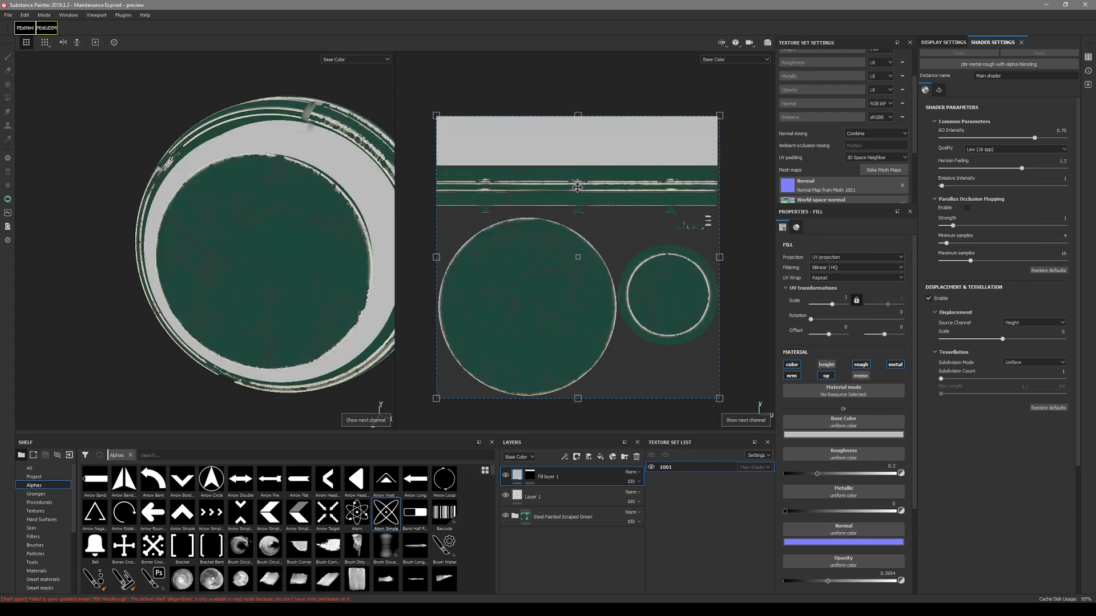
click(748, 60)
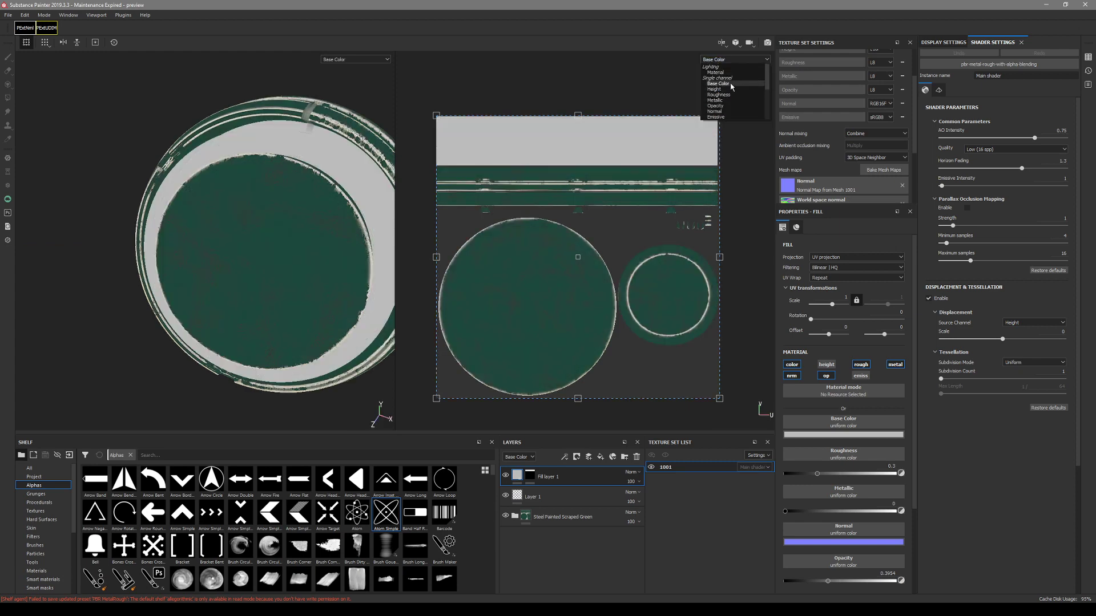
click(729, 84)
key(c)
key(c)
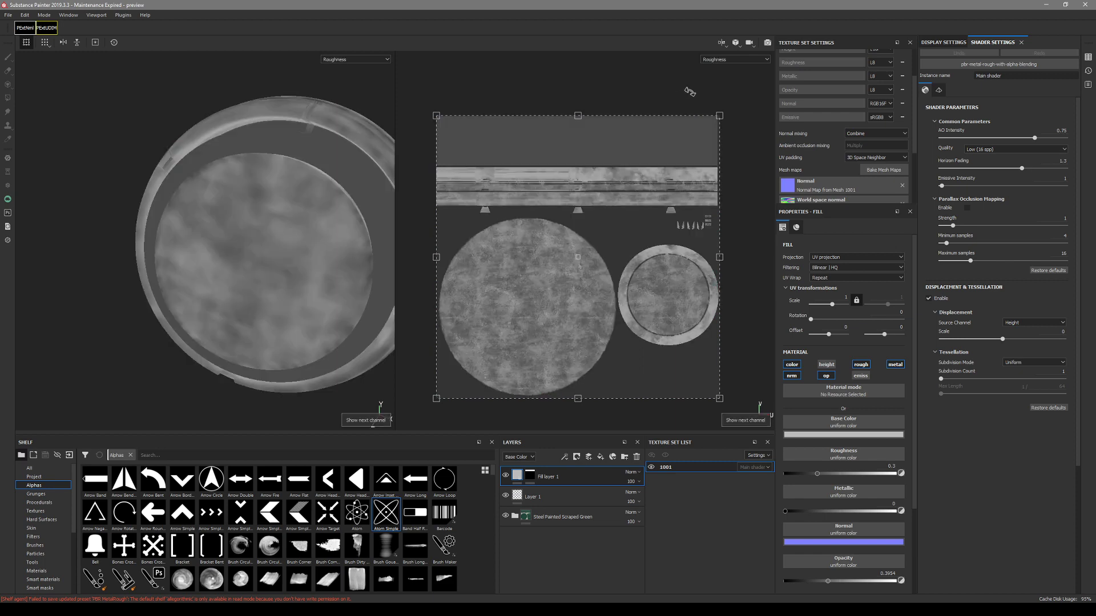
key(c)
key(c)
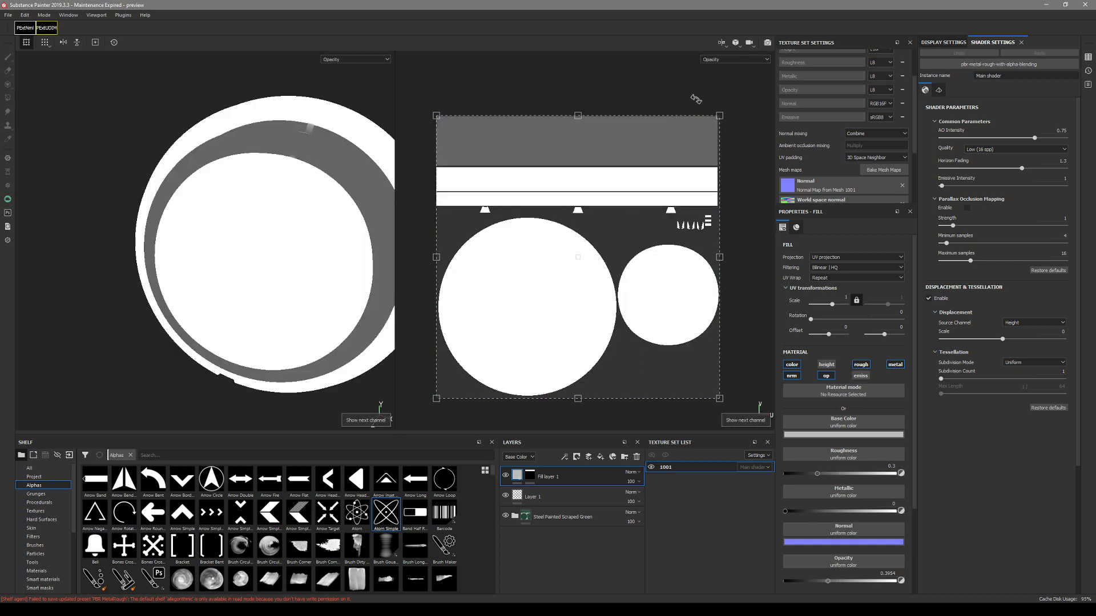
key(c)
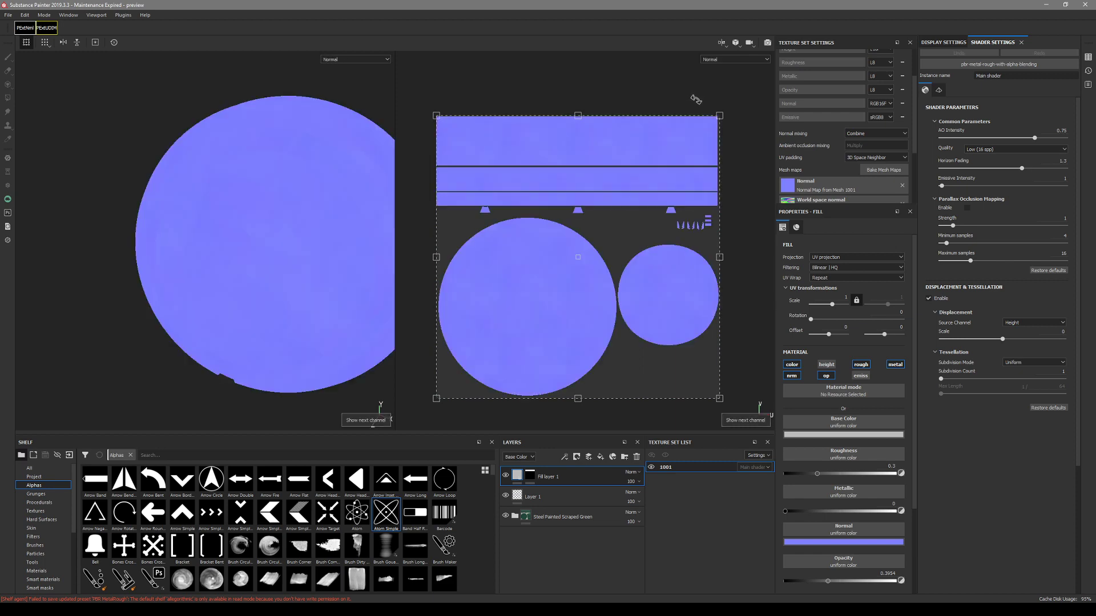
key(c)
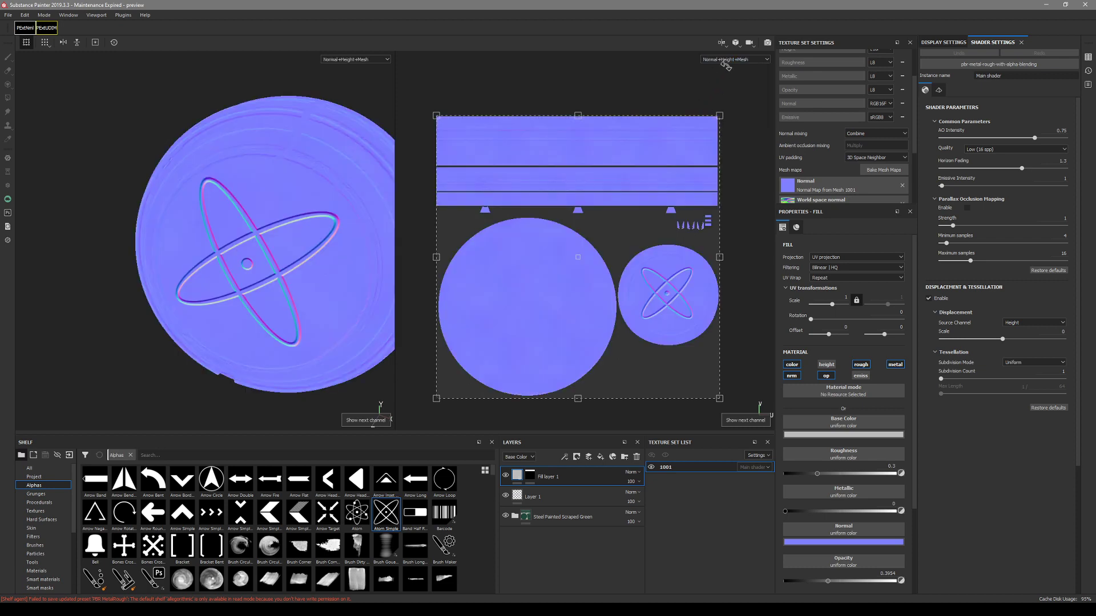
click(726, 59)
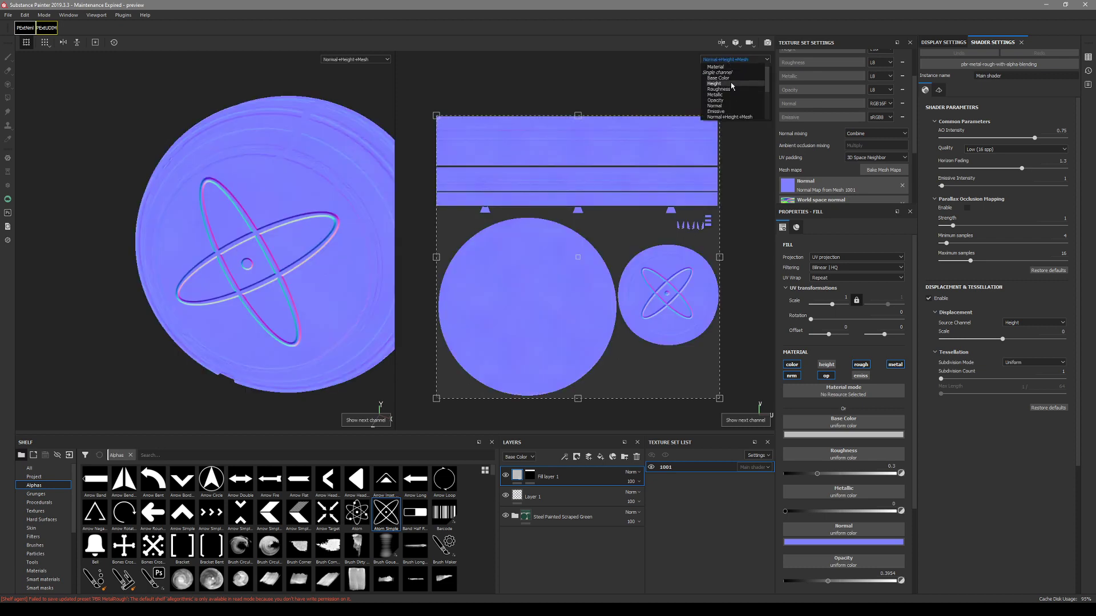
click(729, 101)
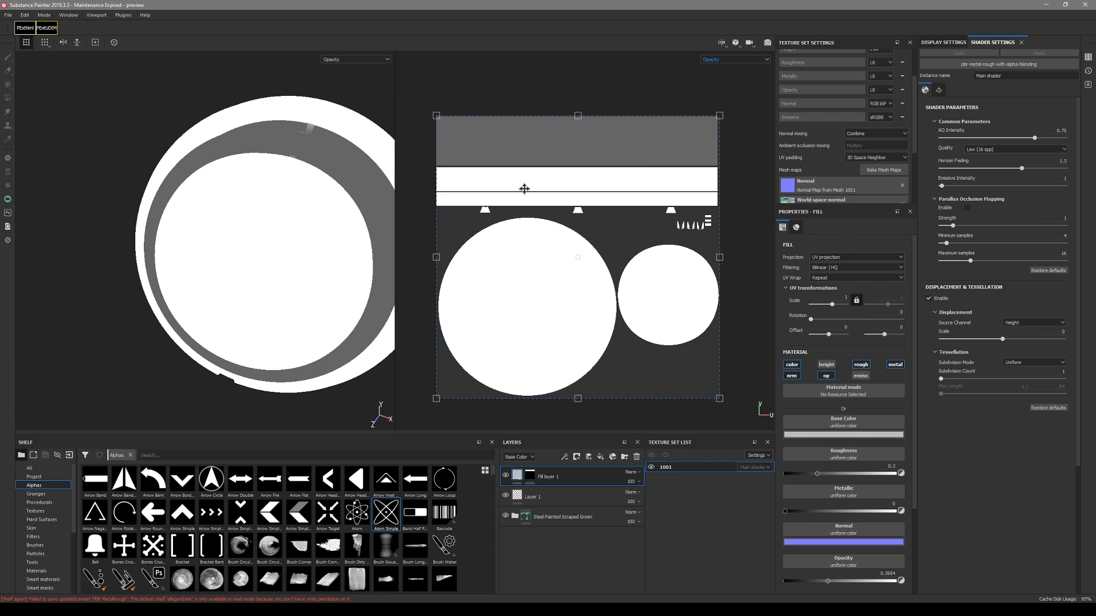
Step: View the exported PreviewSphere_1001_Opacity.png from the sphere folder and compare it with the Opacity channel in the viewports
click(143, 609)
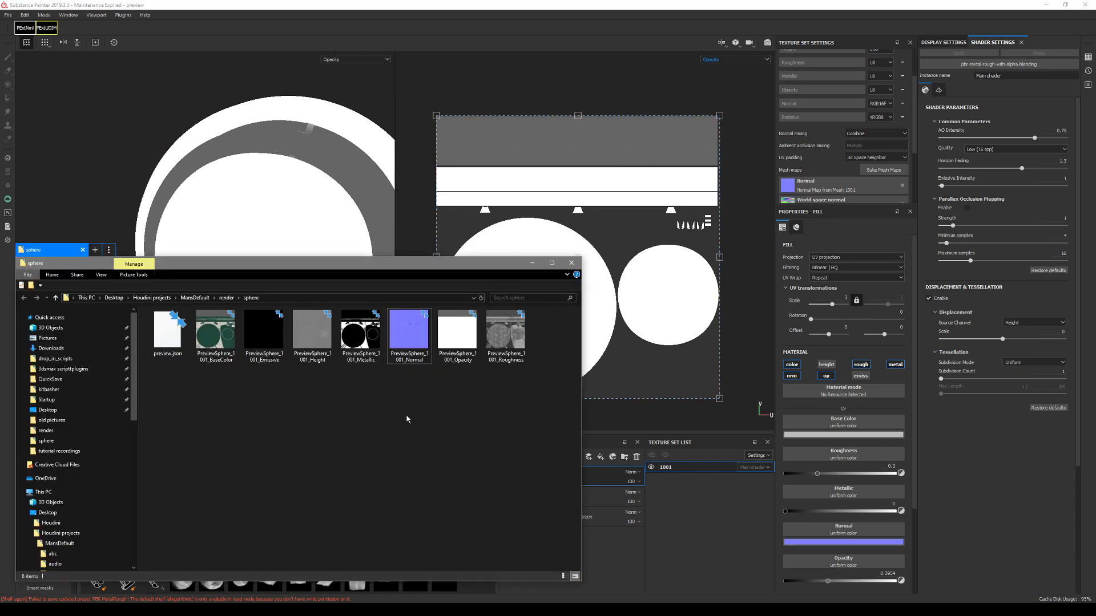
double_click(447, 360)
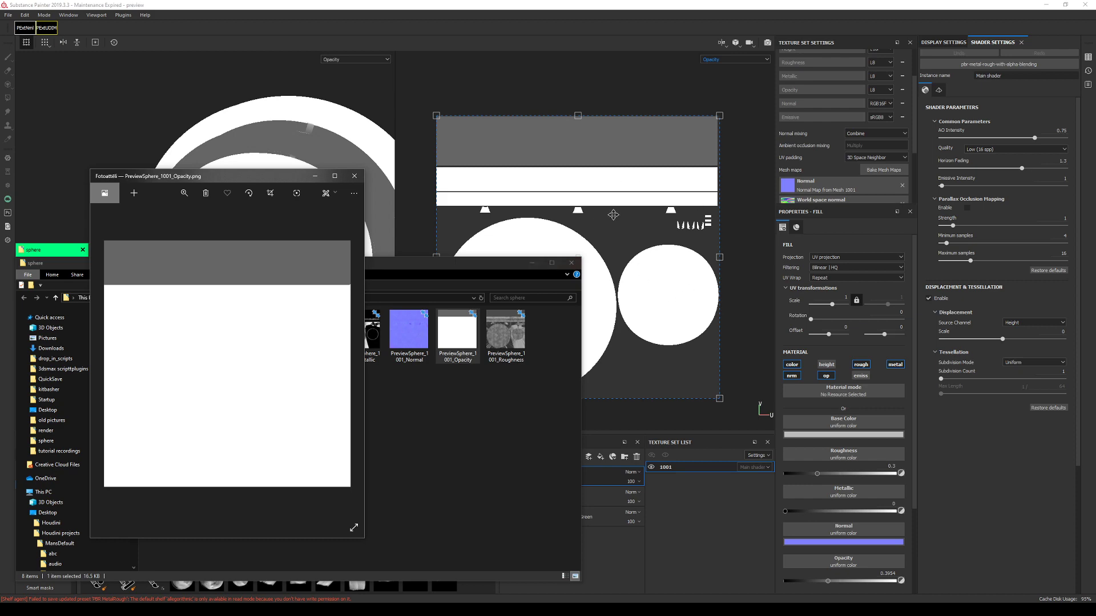
click(355, 177)
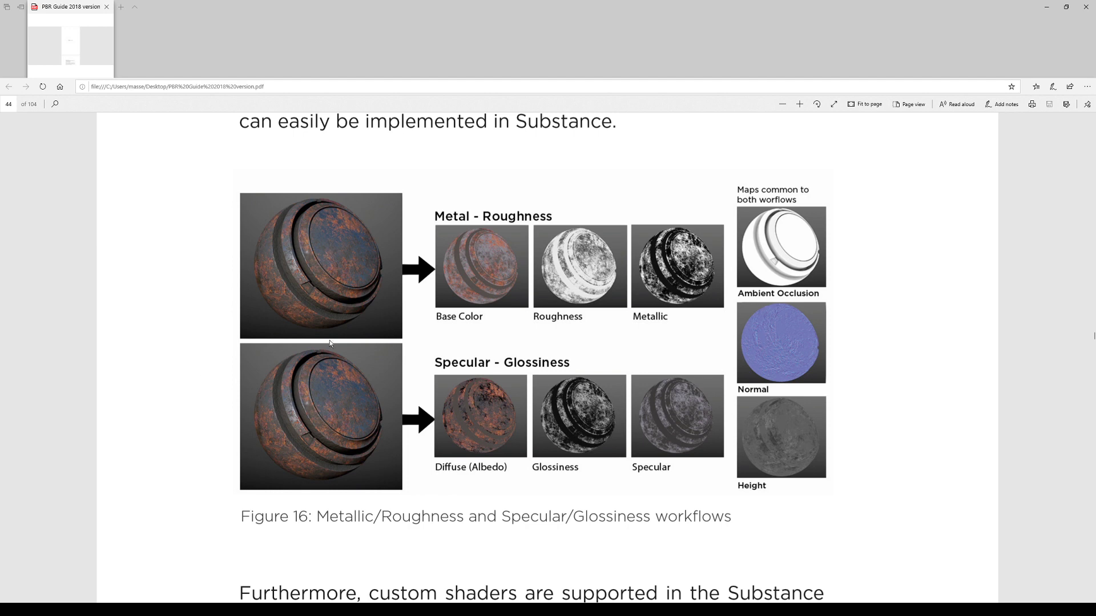
Step: Switch to the PBR Guide 2018 PDF in the browser and examine Figure 16 and its surrounding text on page 44
scroll(511, 368, up, 1)
scroll(509, 368, down, 1)
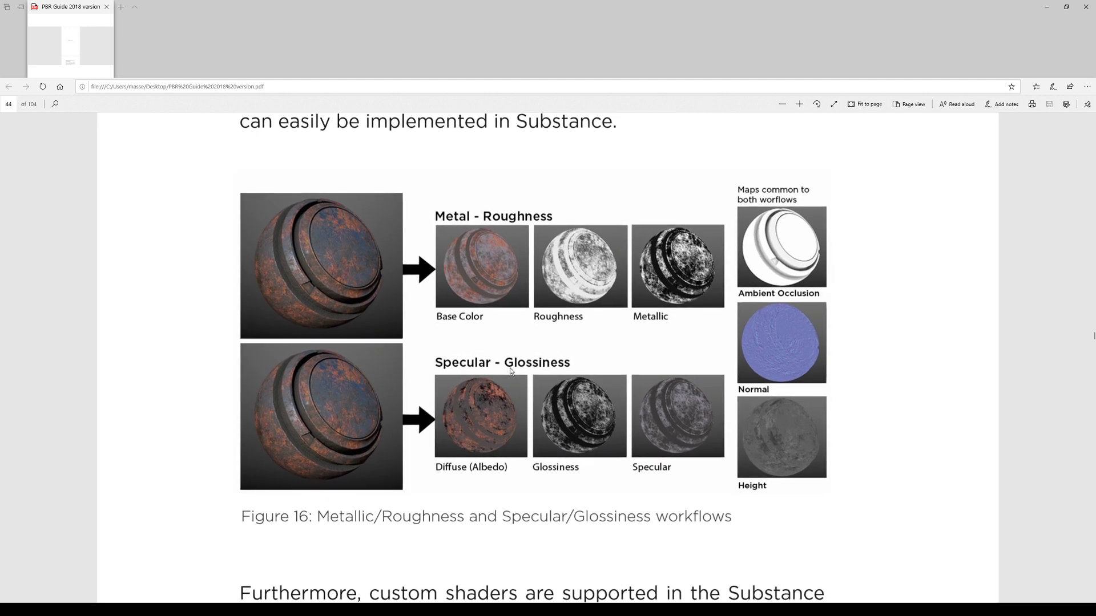
scroll(507, 369, up, 2)
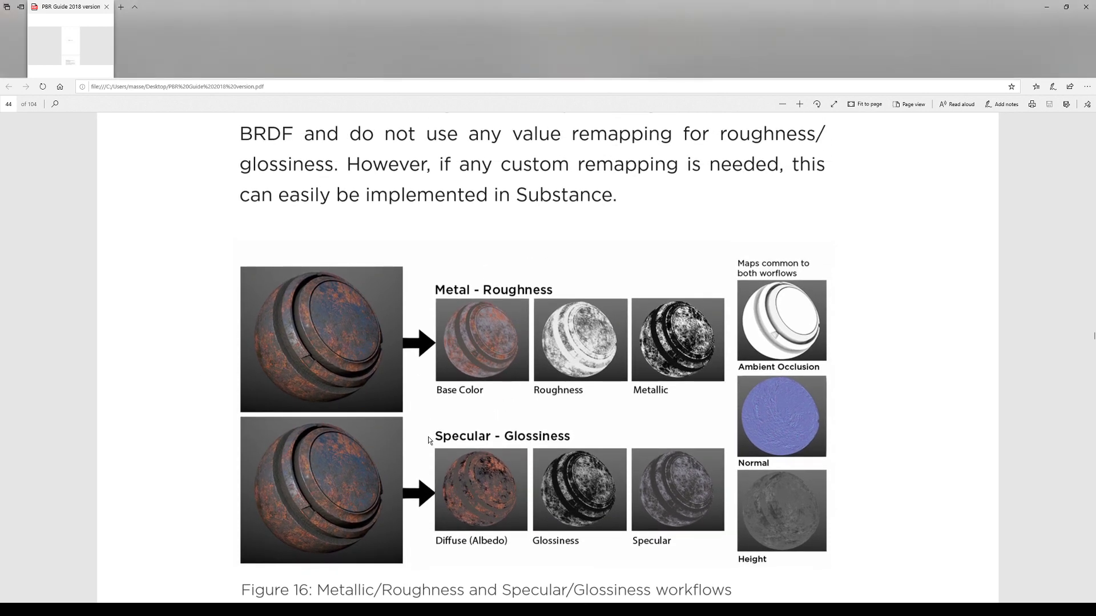
scroll(428, 434, down, 2)
ctrl+scroll(425, 433, down, 1)
ctrl+scroll(420, 432, down, 2)
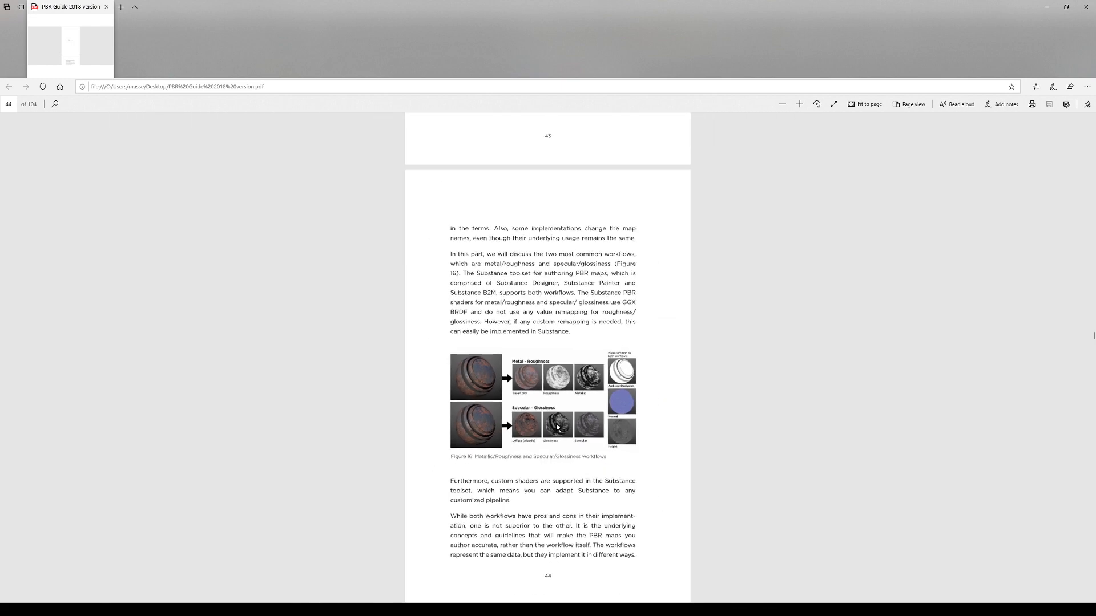
Step: Skim the PBR Guide from its opening pages through the color section and return to page 44
drag(1094, 332, 1094, 167)
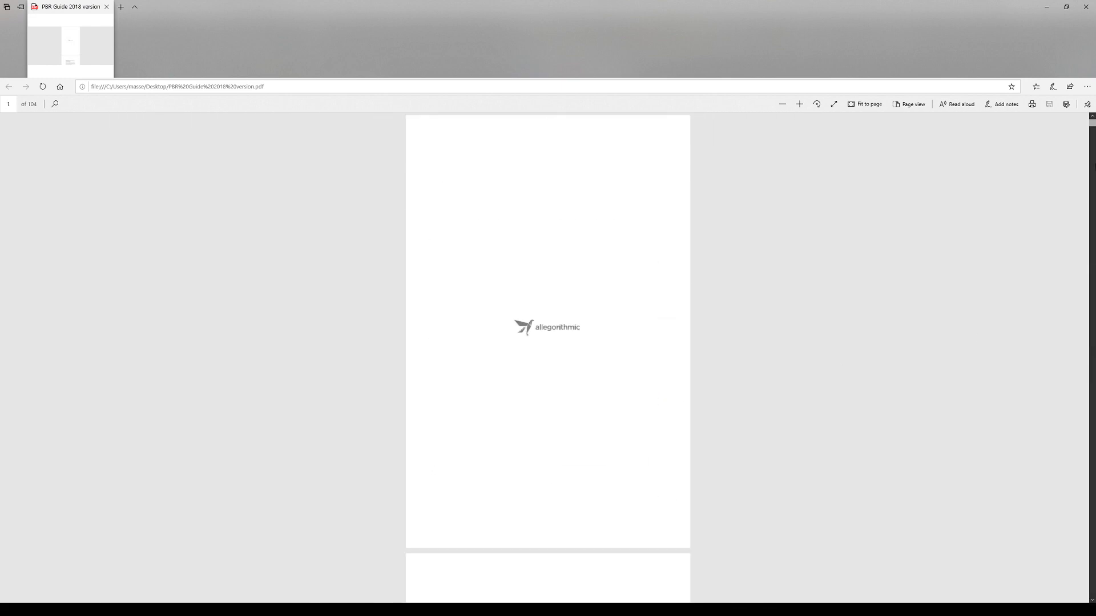
scroll(621, 363, down, 5)
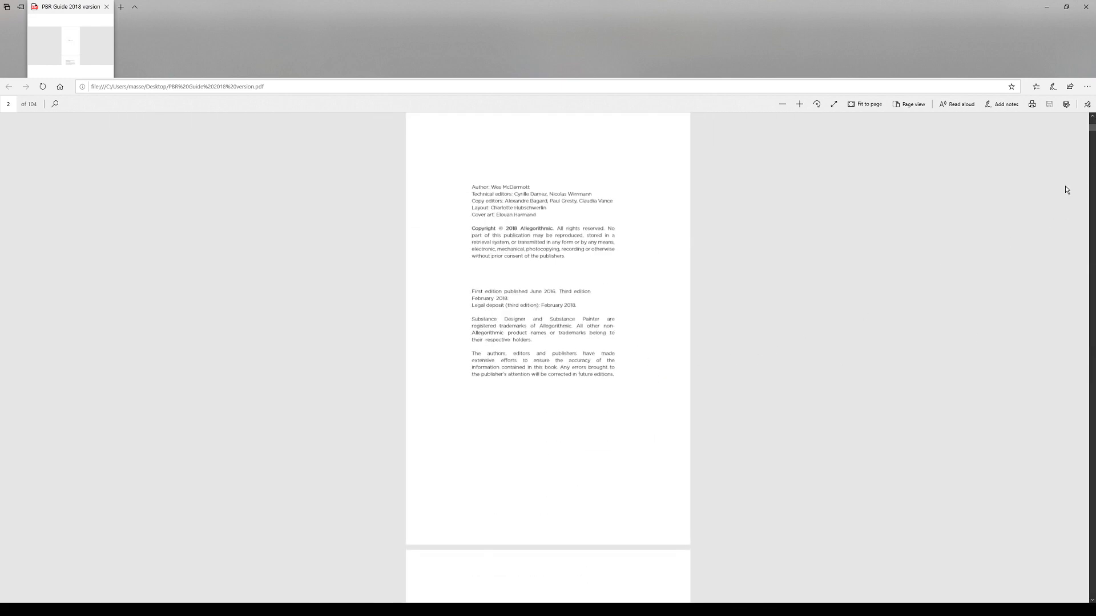
drag(1093, 131, 1093, 250)
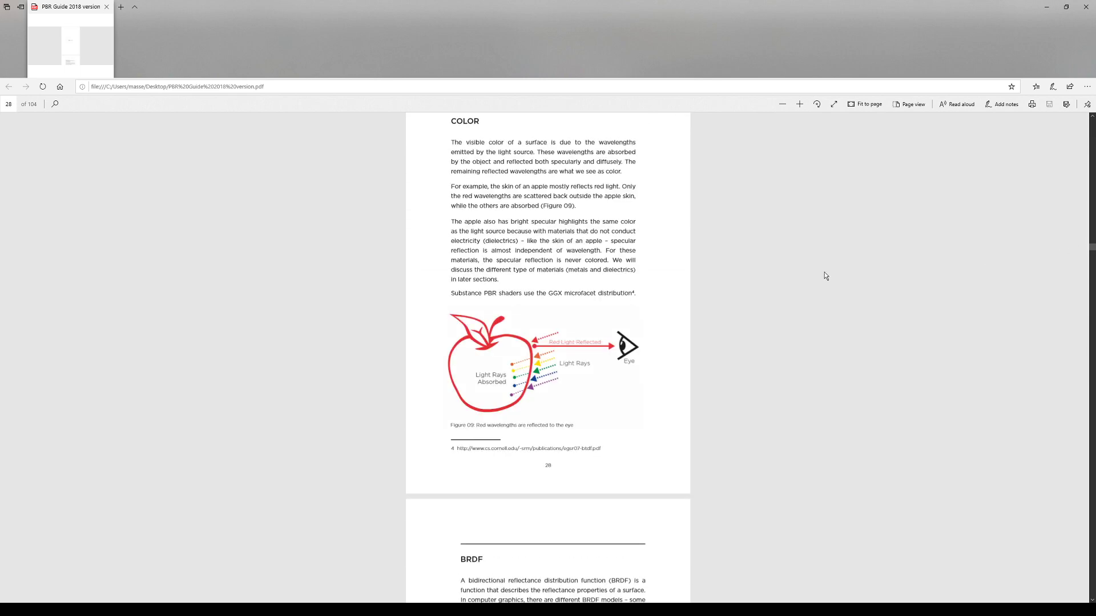
scroll(651, 282, up, 9)
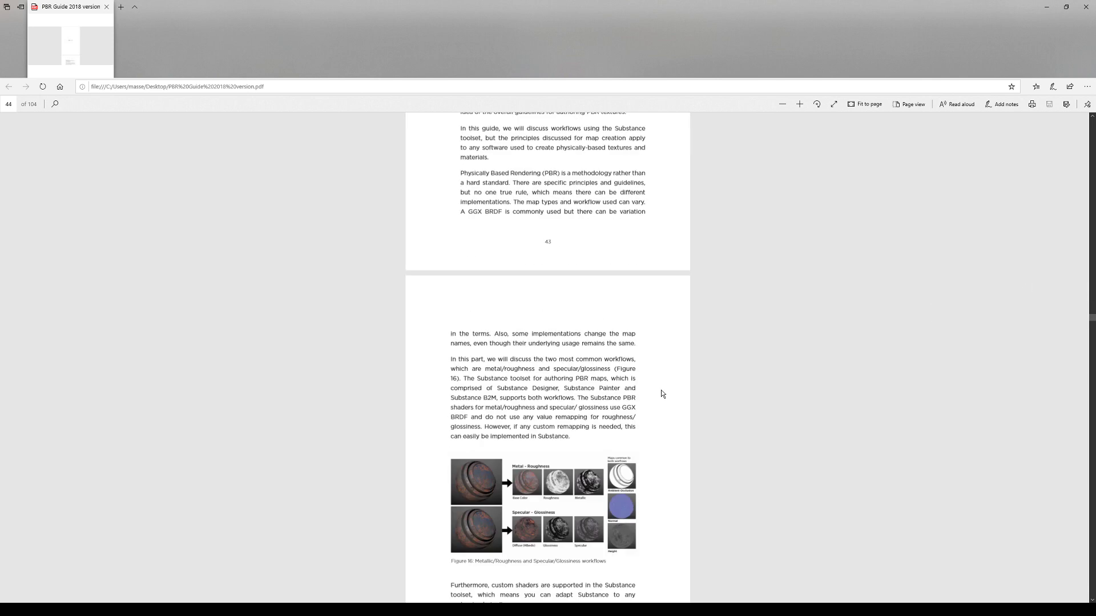
Step: Enlarge Figure 16 and compare the maps of the Metal-Roughness and Specular-Glossiness workflows
ctrl+scroll(543, 295, up, 5)
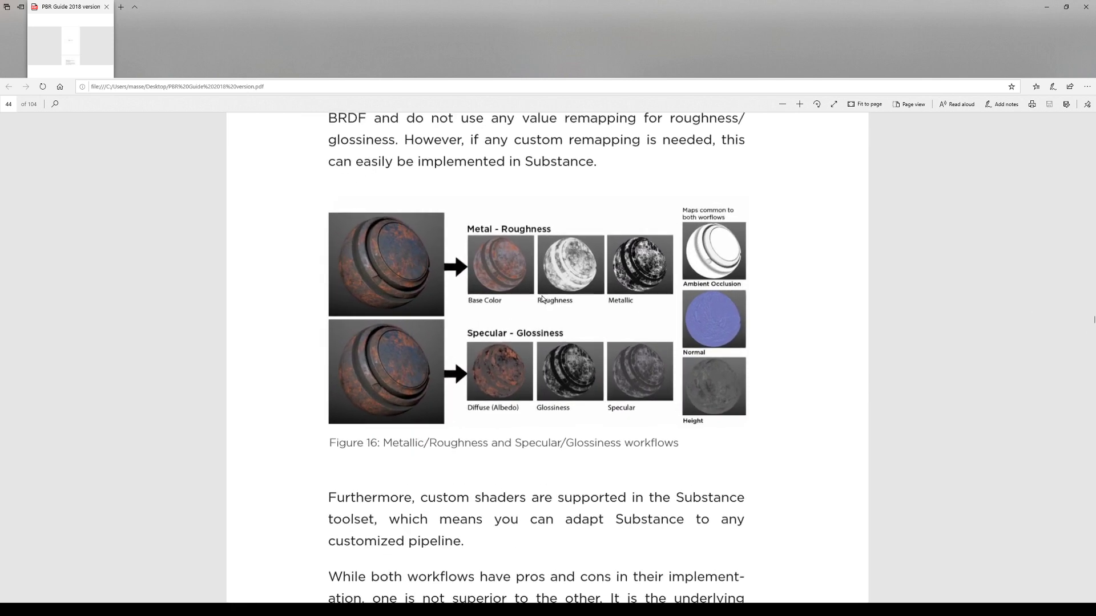
ctrl+scroll(542, 302, up, 3)
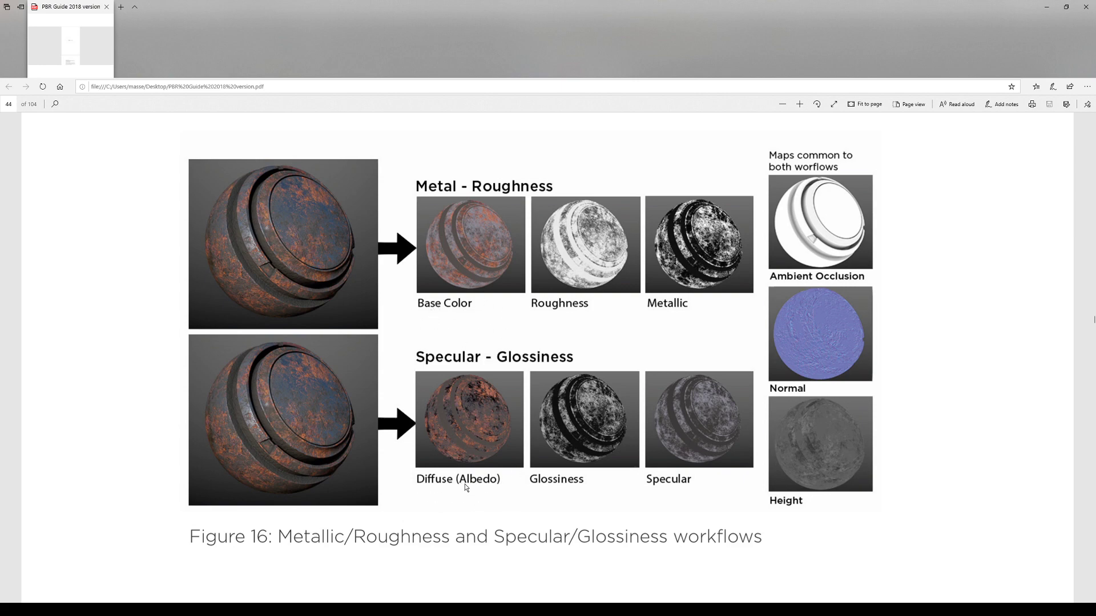
ctrl+scroll(474, 429, up, 2)
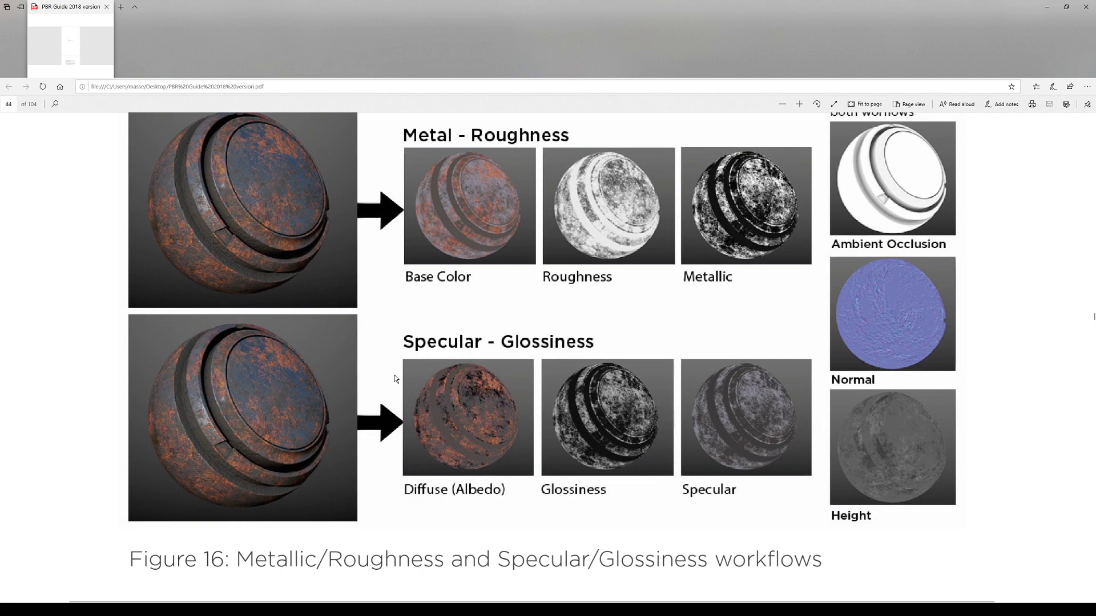
ctrl+scroll(452, 411, down, 2)
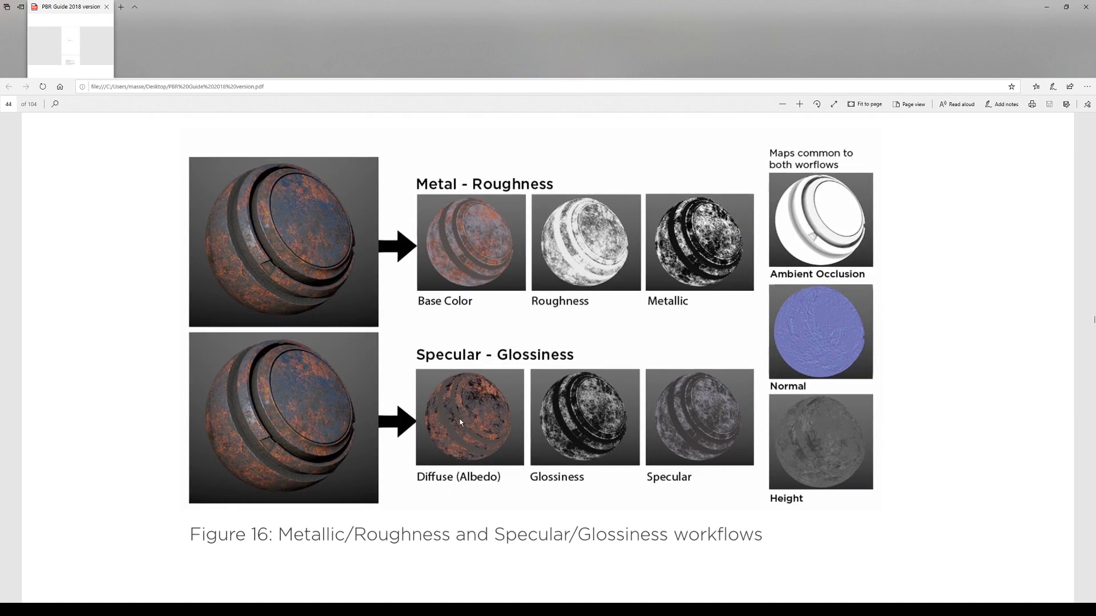
Step: Examine Figure 16 on page 44, including the ambient occlusion, normal and height maps common to both workflows
ctrl+scroll(457, 420, down, 2)
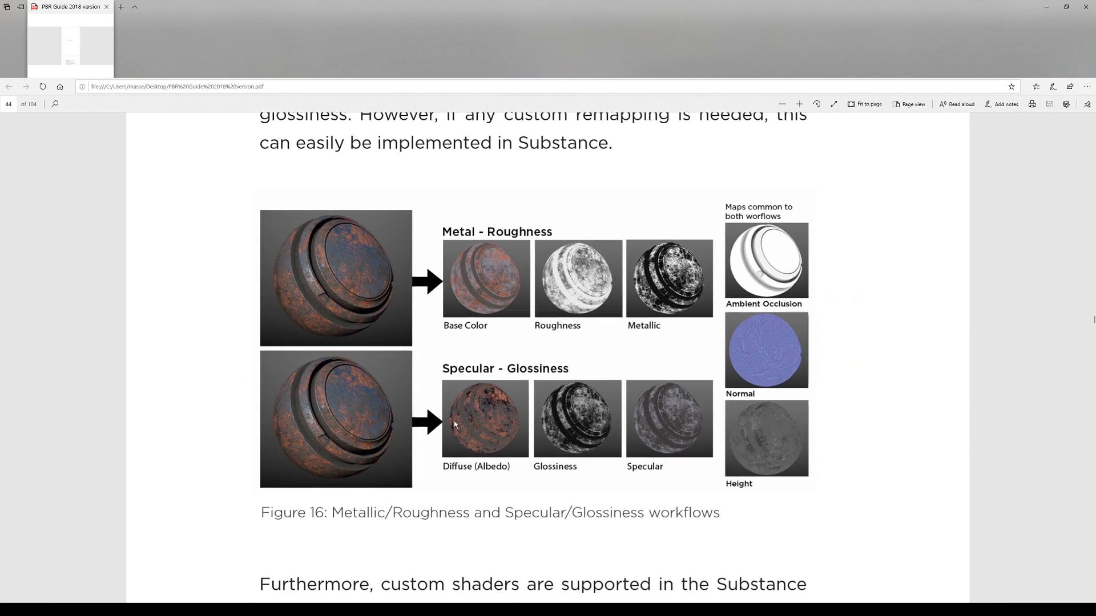
scroll(429, 390, up, 2)
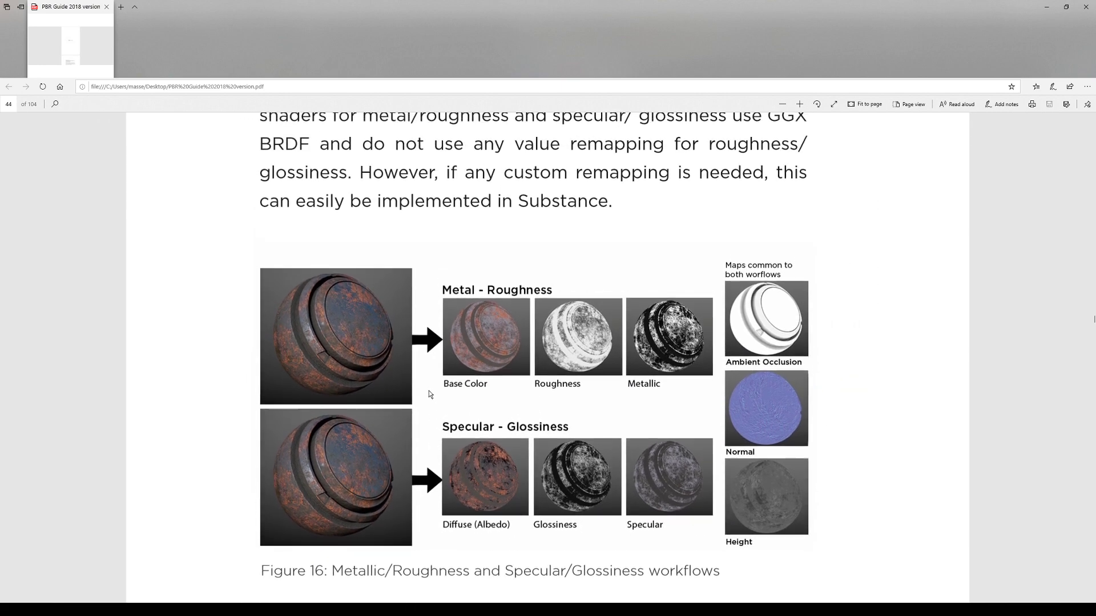
ctrl+scroll(429, 412, down, 1)
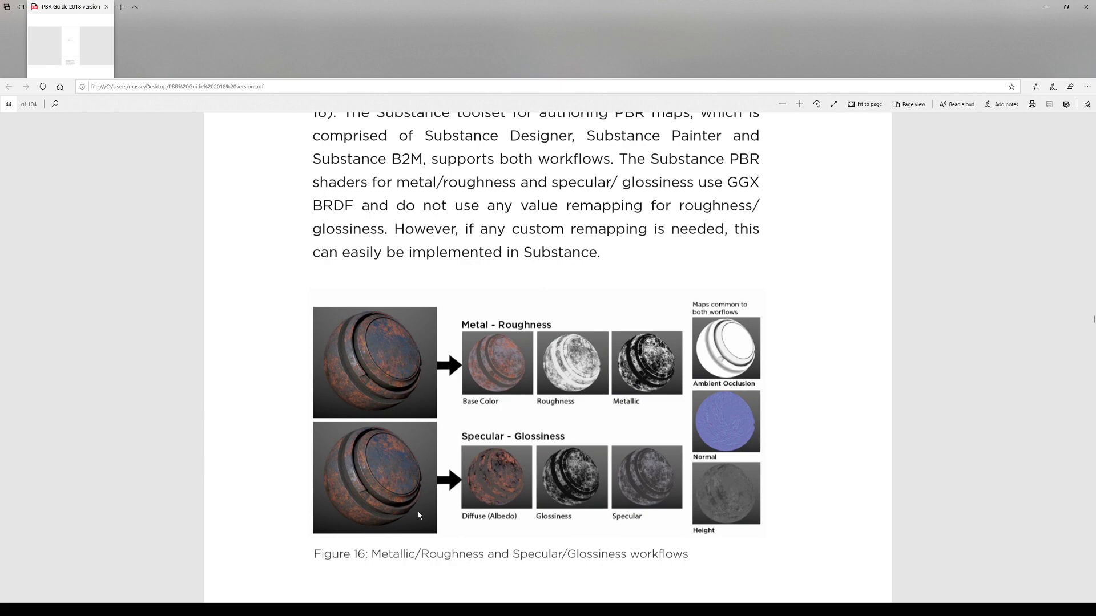
ctrl+scroll(435, 566, down, 2)
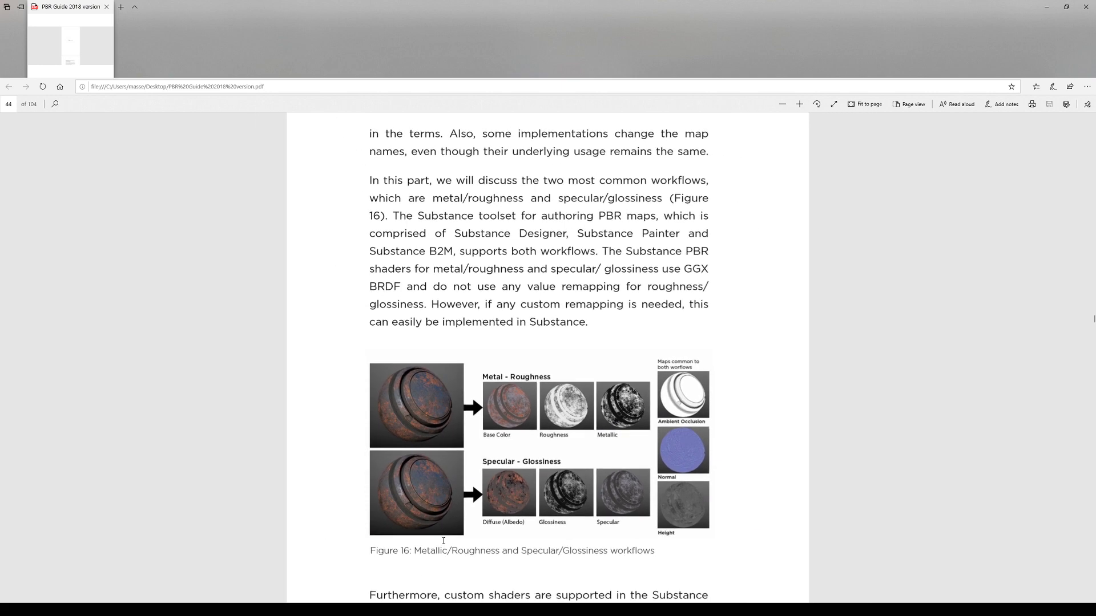
ctrl+scroll(445, 539, up, 3)
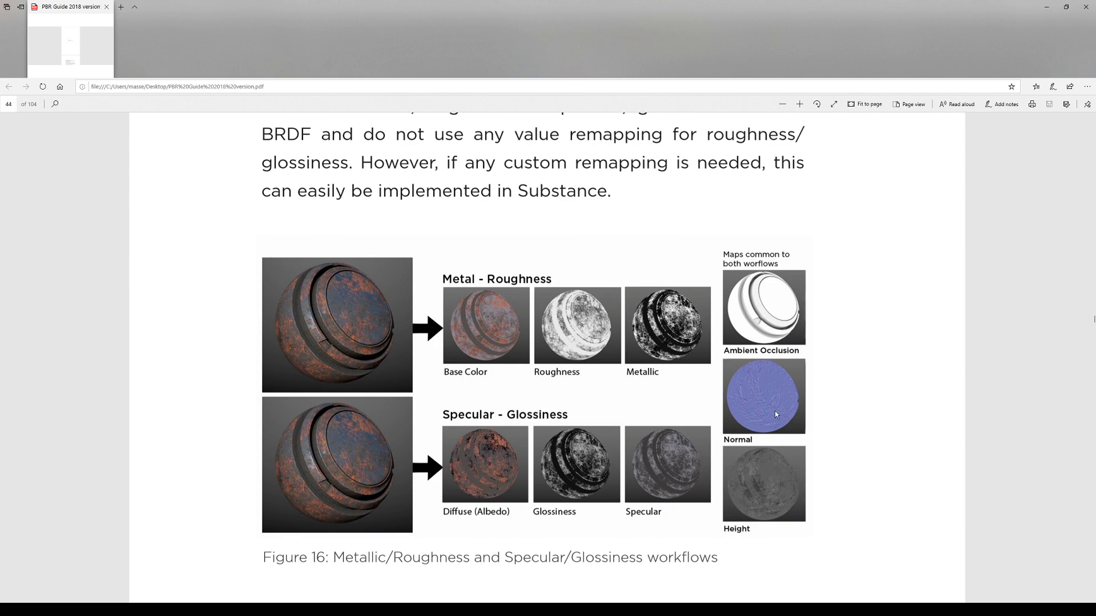
scroll(669, 513, up, 2)
ctrl+scroll(668, 500, down, 3)
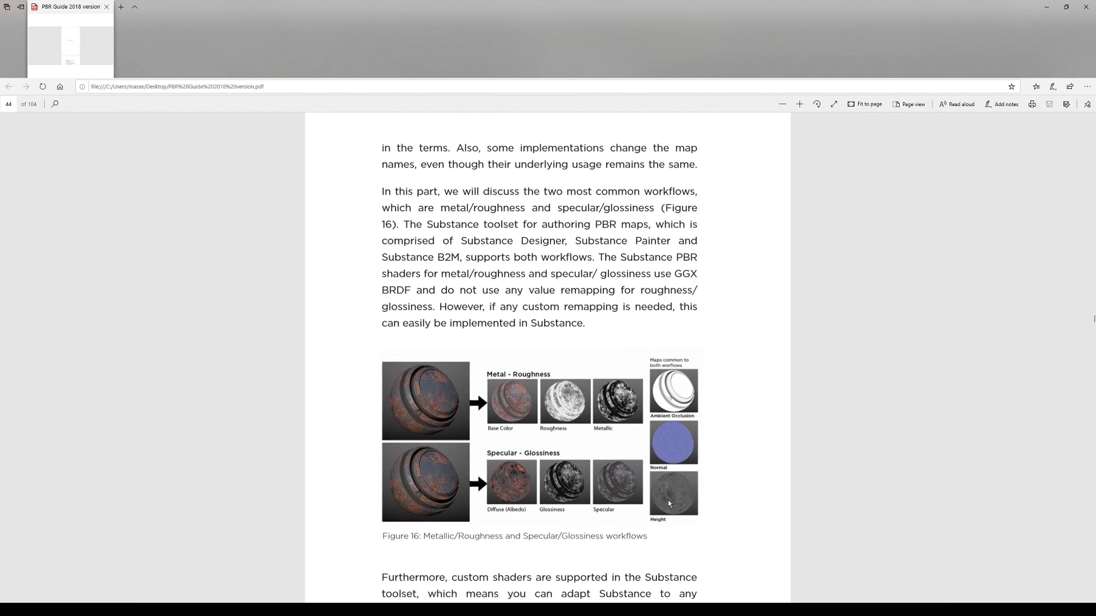
Step: Skim the guide's Part 2 introduction and the Metal/Roughness Workflow section through to page 49
scroll(728, 504, up, 6)
scroll(725, 502, up, 5)
scroll(720, 507, down, 8)
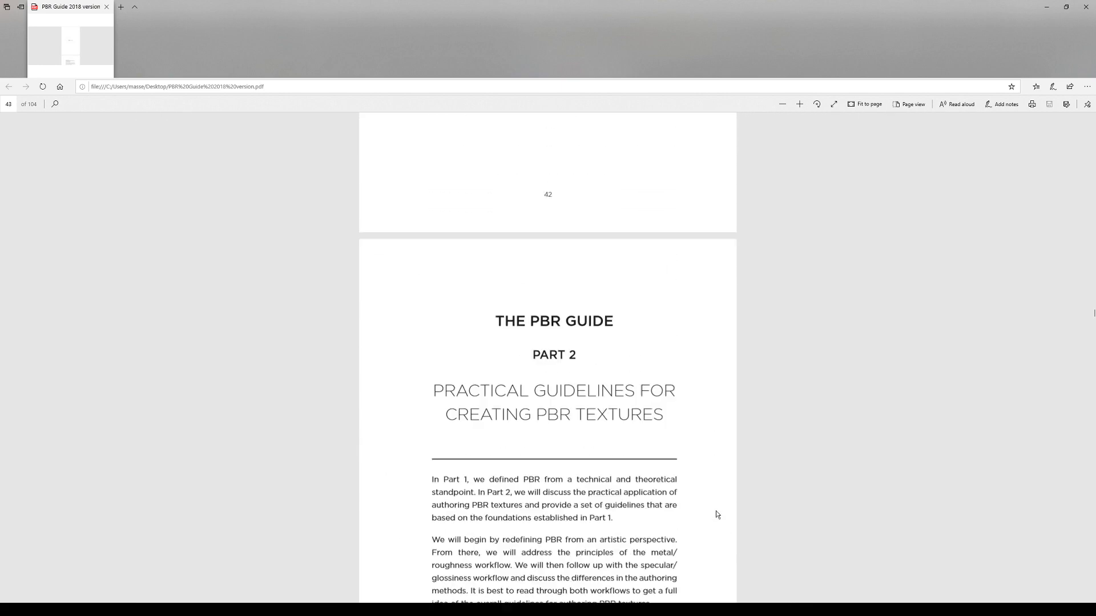
scroll(710, 514, down, 15)
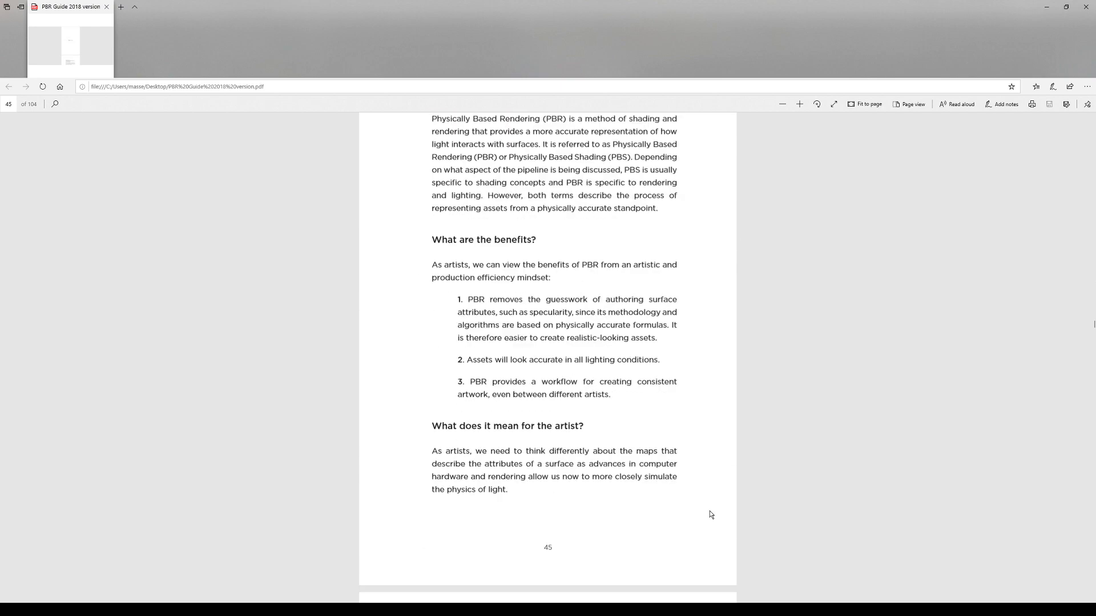
scroll(709, 514, down, 6)
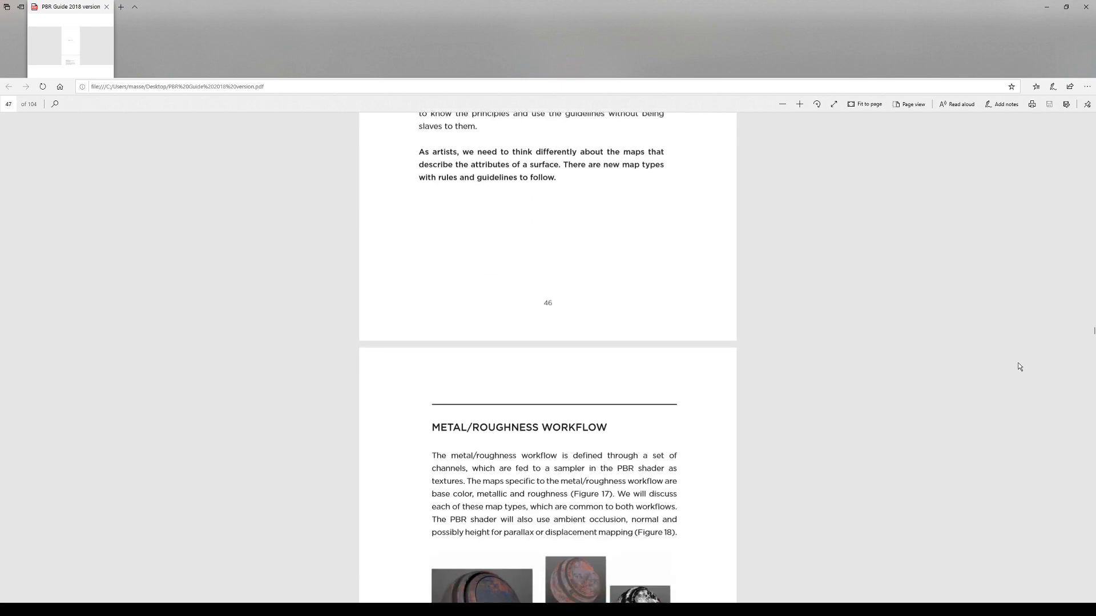
scroll(675, 429, down, 5)
scroll(540, 392, down, 10)
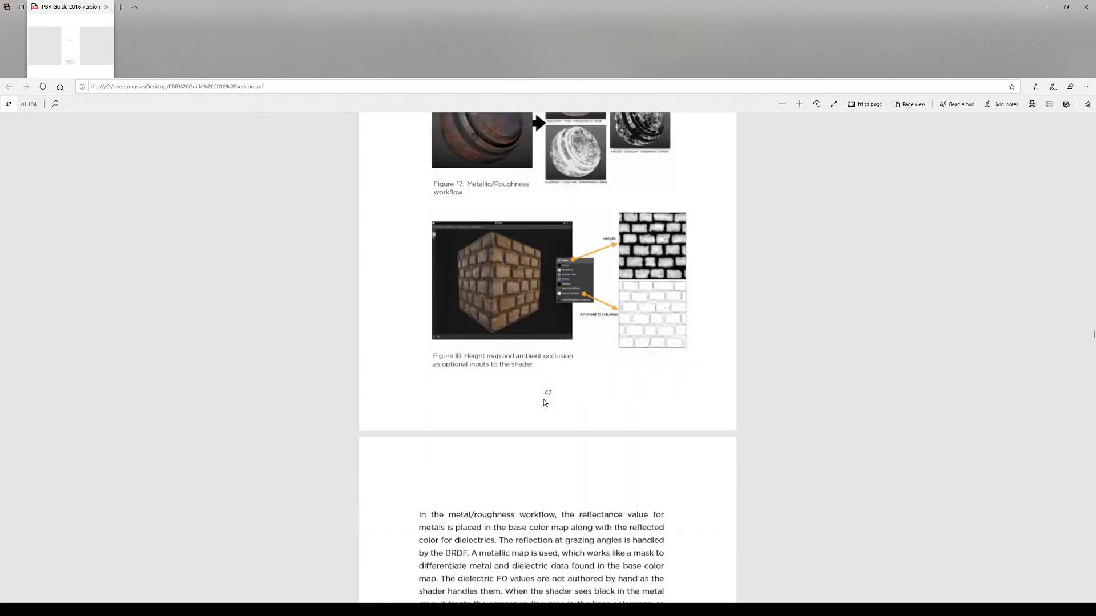
scroll(543, 401, down, 5)
drag(528, 362, 624, 421)
click(560, 408)
drag(561, 408, 630, 542)
click(613, 516)
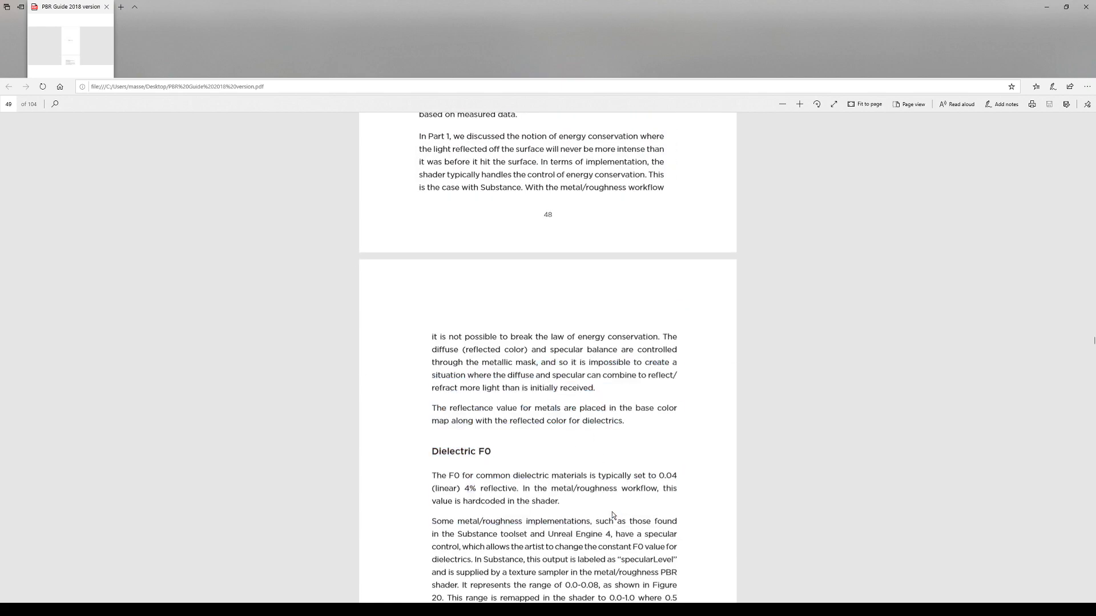
Step: Return to page 44 and enlarge Figure 16 to compare the two workflows' texture maps
scroll(612, 513, down, 5)
scroll(619, 505, up, 4)
scroll(626, 498, up, 20)
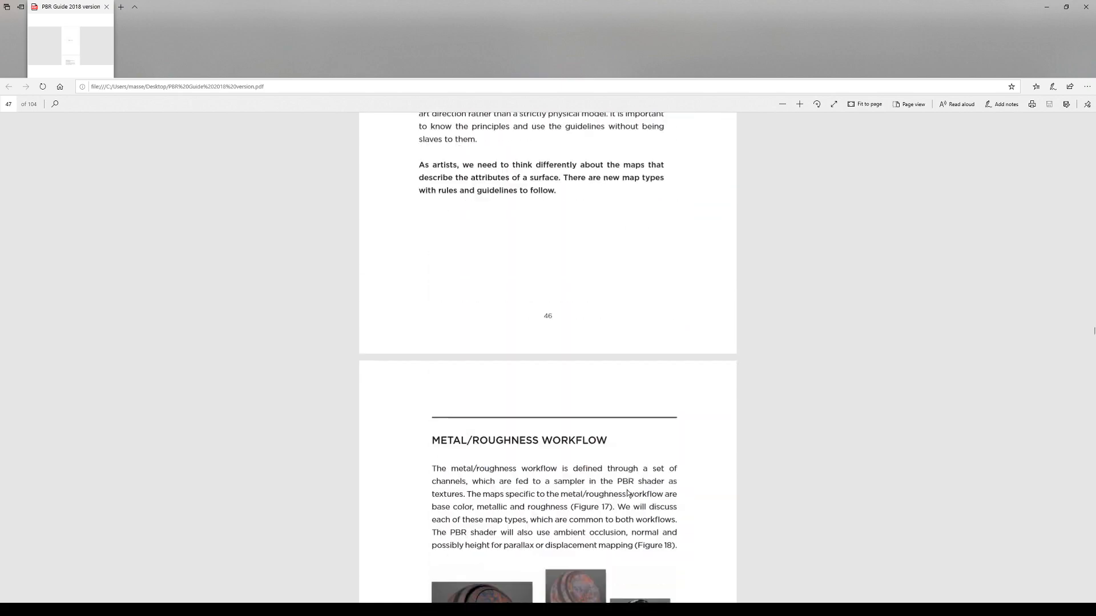
scroll(626, 490, up, 10)
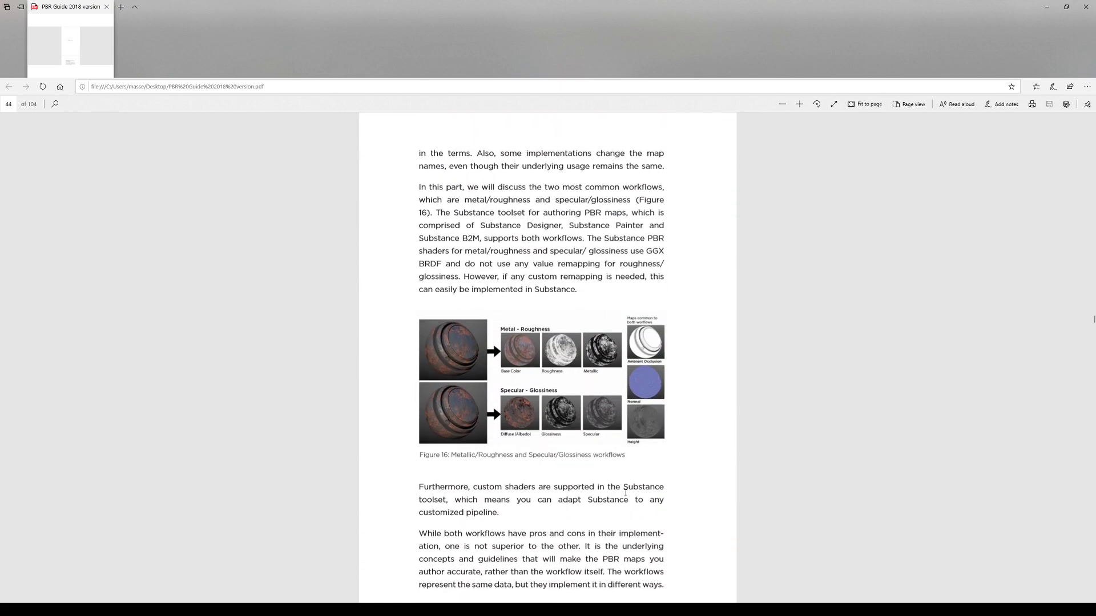
ctrl+scroll(576, 415, up, 3)
ctrl+scroll(574, 412, up, 1)
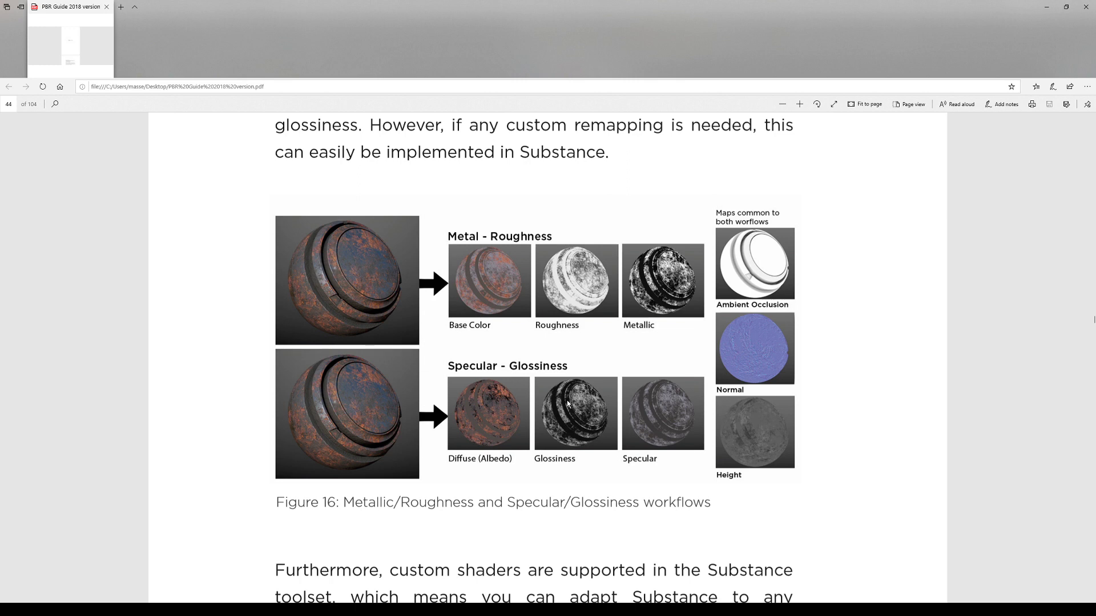
scroll(568, 404, up, 1)
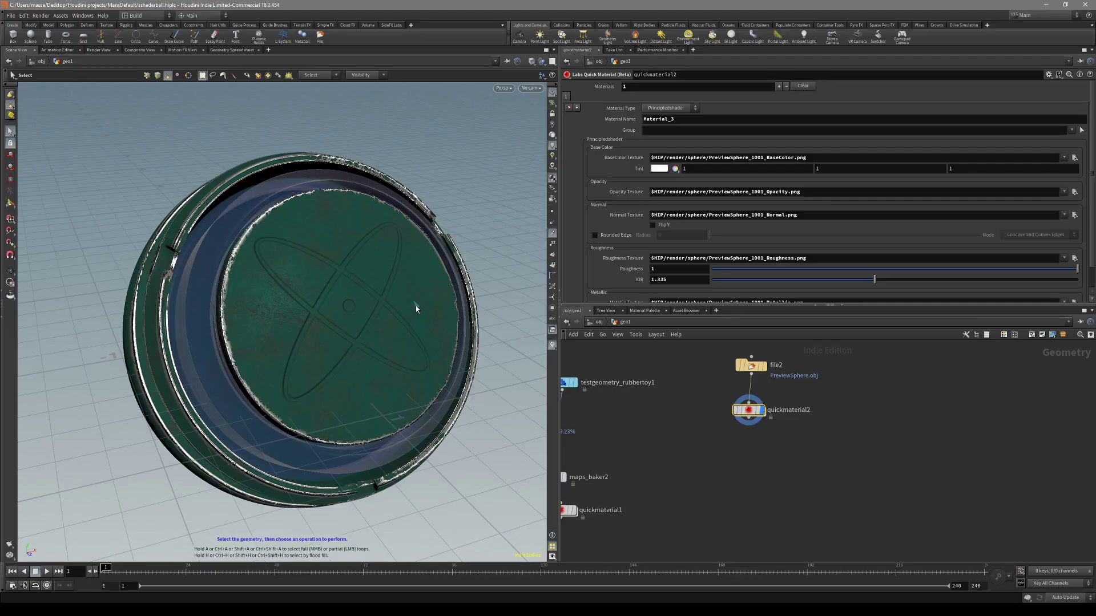
Step: Switch to Houdini, compare the bare file2 geometry with the quickmaterial2 output, and review the material's assigned texture maps
scroll(700, 377, up, 3)
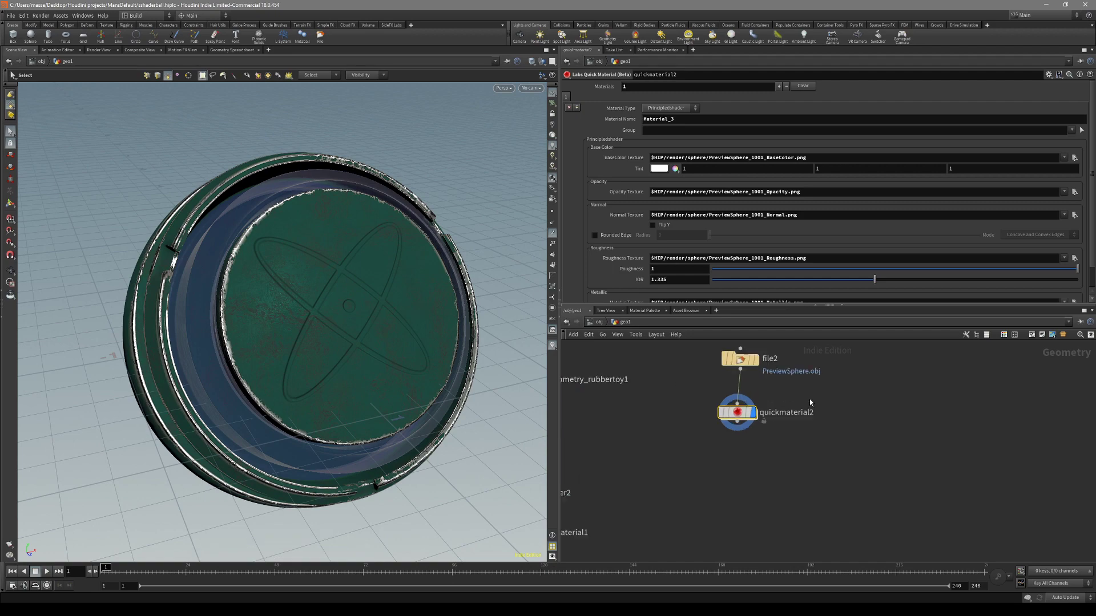
click(713, 371)
click(732, 371)
alt+drag(420, 347, 457, 349)
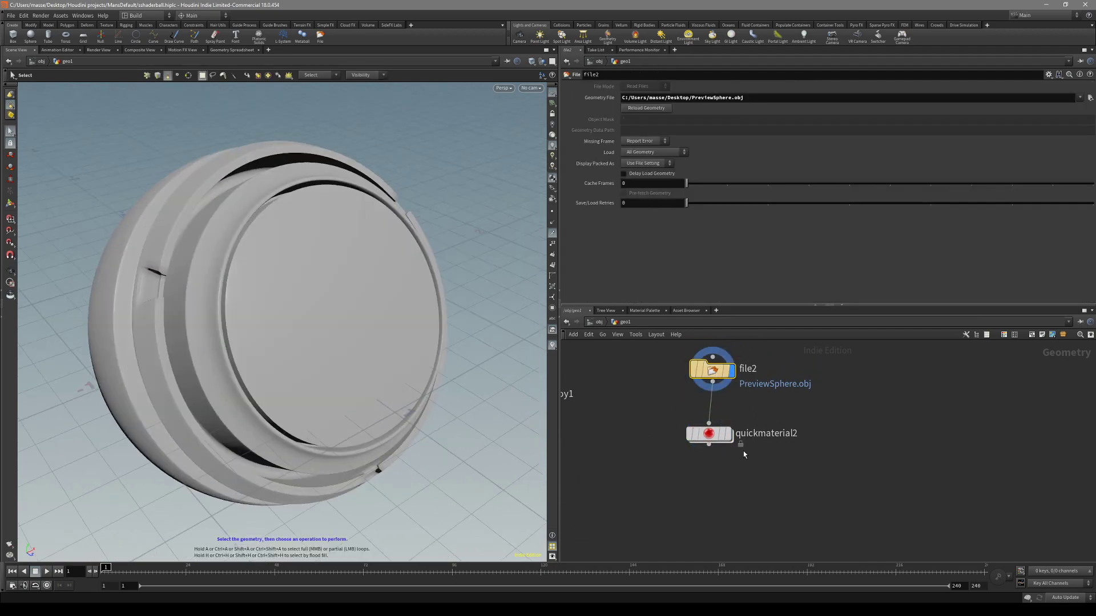
click(709, 437)
click(729, 435)
alt+drag(288, 299, 240, 292)
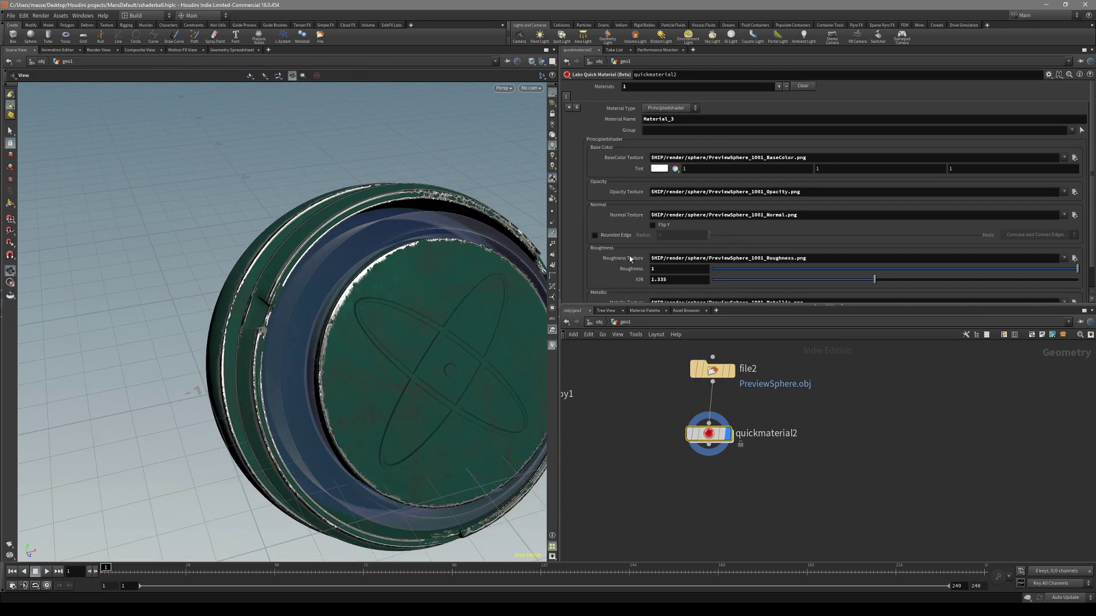
scroll(903, 201, down, 2)
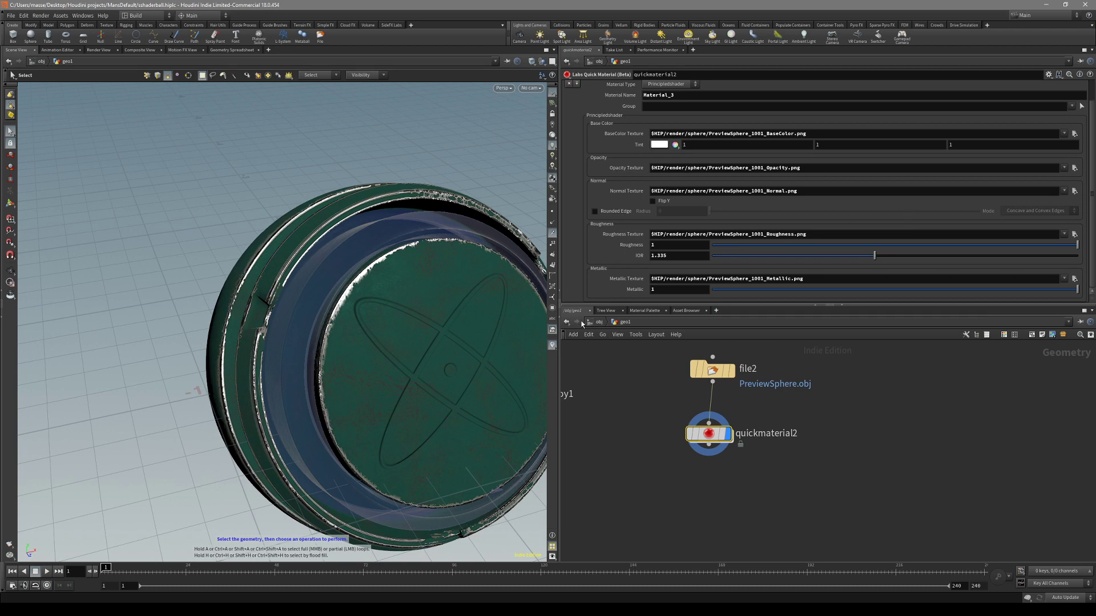
scroll(701, 206, up, 2)
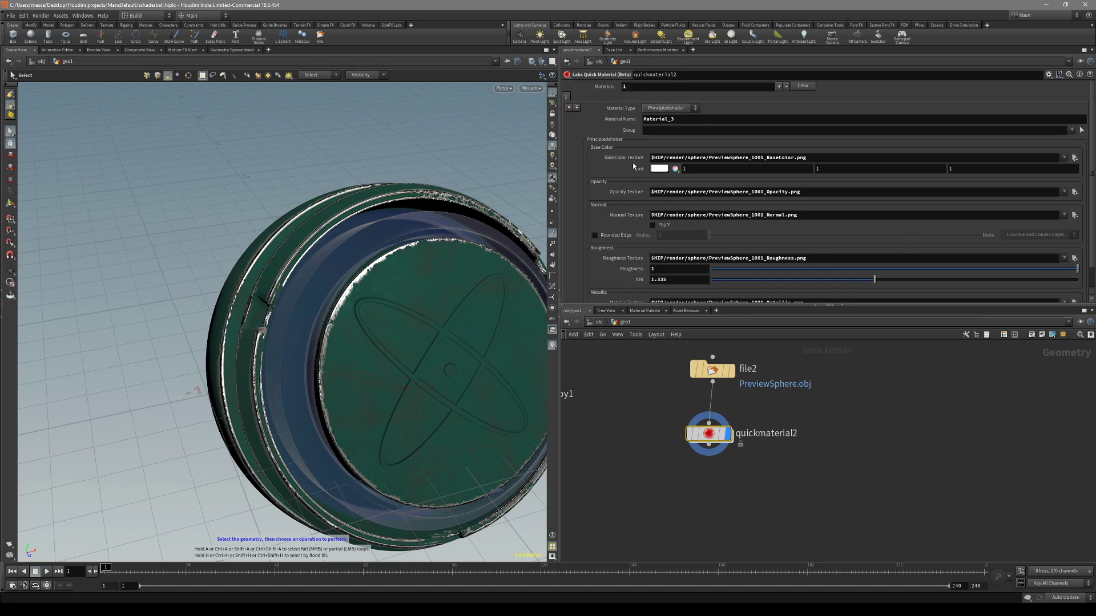
scroll(708, 240, down, 2)
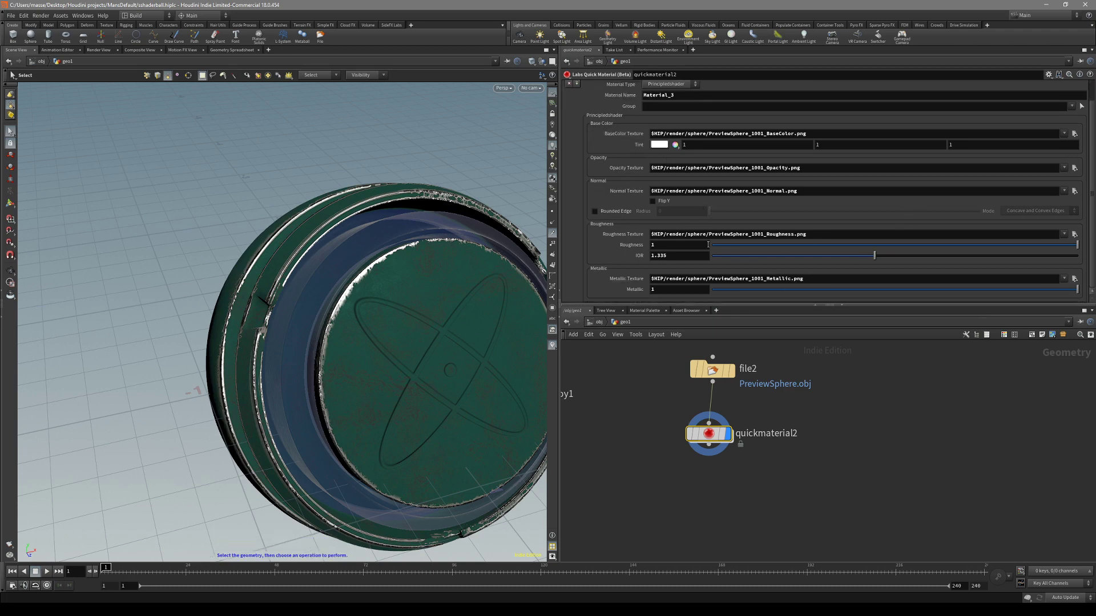
Step: Try varying the Roughness and Metallic values of quickmaterial2 while inspecting the sphere, and return both to 1
key(Escape)
mouse_move(464, 326)
mouse_down()
mouse_move(350, 252)
mouse_move(371, 260)
mouse_move(345, 254)
mouse_move(379, 305)
mouse_move(403, 298)
mouse_move(399, 283)
mouse_move(440, 327)
mouse_move(428, 350)
mouse_move(485, 315)
mouse_move(424, 281)
mouse_move(453, 246)
mouse_move(430, 335)
mouse_move(418, 329)
mouse_move(486, 308)
mouse_move(483, 337)
mouse_up()
key(s)
key(Escape)
mouse_move(1076, 246)
mouse_down()
mouse_move(846, 246)
mouse_move(1079, 246)
mouse_up()
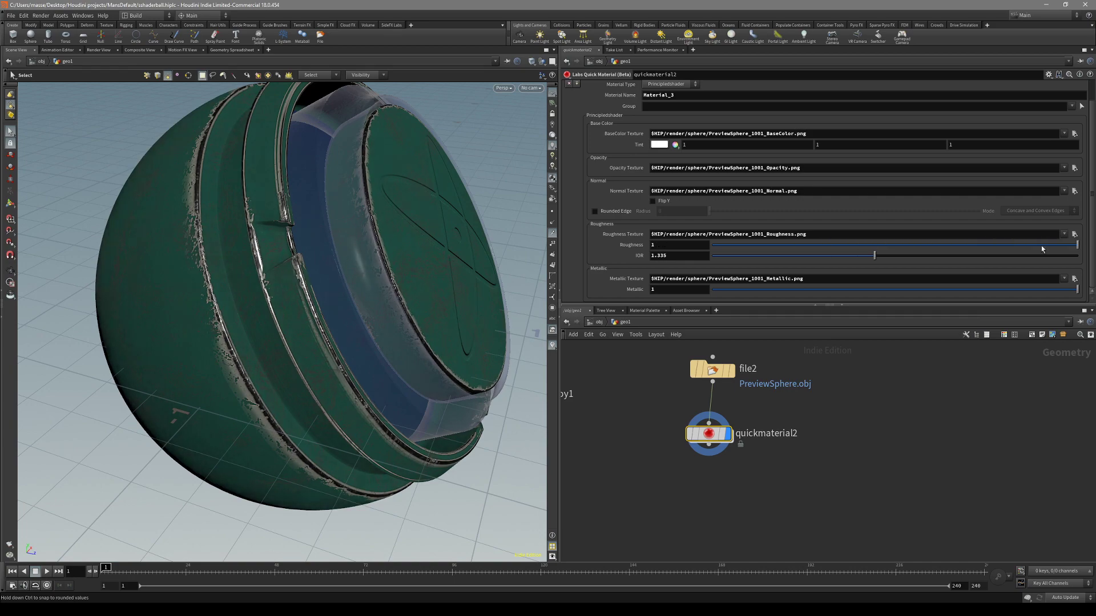
alt+drag(400, 291, 336, 337)
mouse_move(1076, 290)
mouse_down()
mouse_move(759, 290)
mouse_move(1078, 290)
mouse_up()
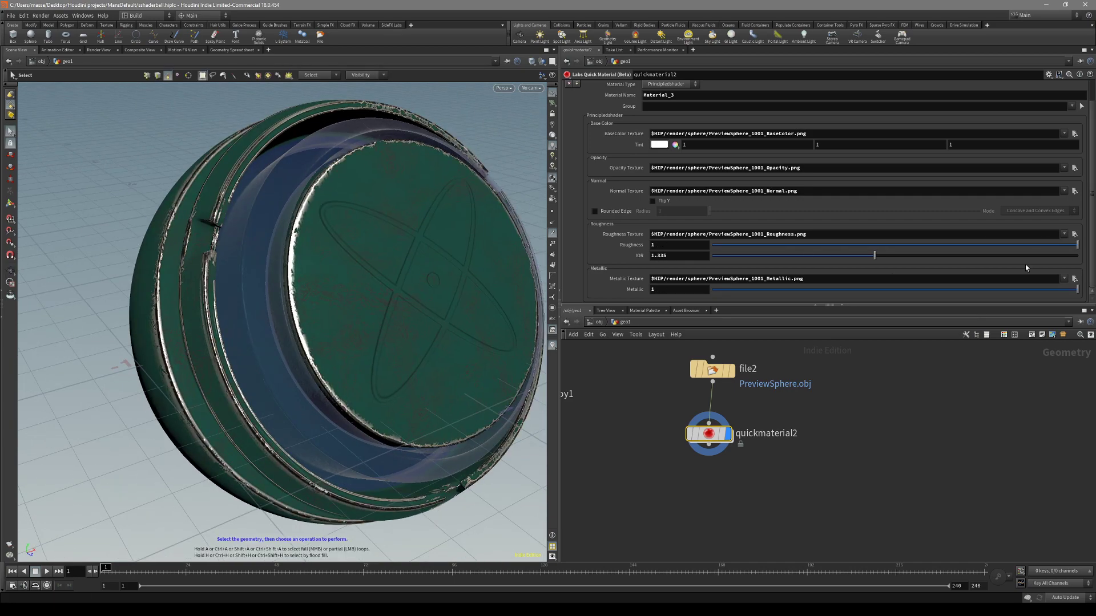
alt+drag(422, 264, 288, 257)
key(s)
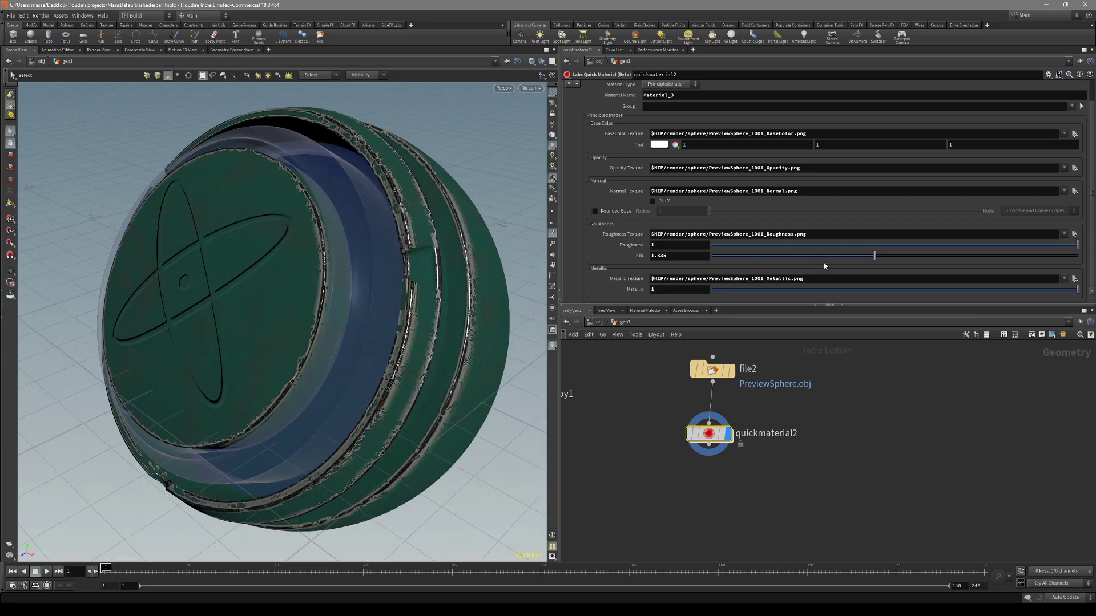
Step: Set the IOR of quickmaterial2 to 1.518 and inspect the reflections on the sphere
mouse_move(891, 260)
mouse_down()
mouse_move(859, 256)
mouse_move(897, 256)
mouse_up()
alt+drag(422, 259, 465, 229)
alt+drag(286, 285, 389, 251)
drag(203, 255, 249, 280)
Step: Add a UV Layout node fed by the output of quickmaterial2
middle_drag(836, 492, 851, 454)
drag(727, 414, 762, 455)
text(vula)
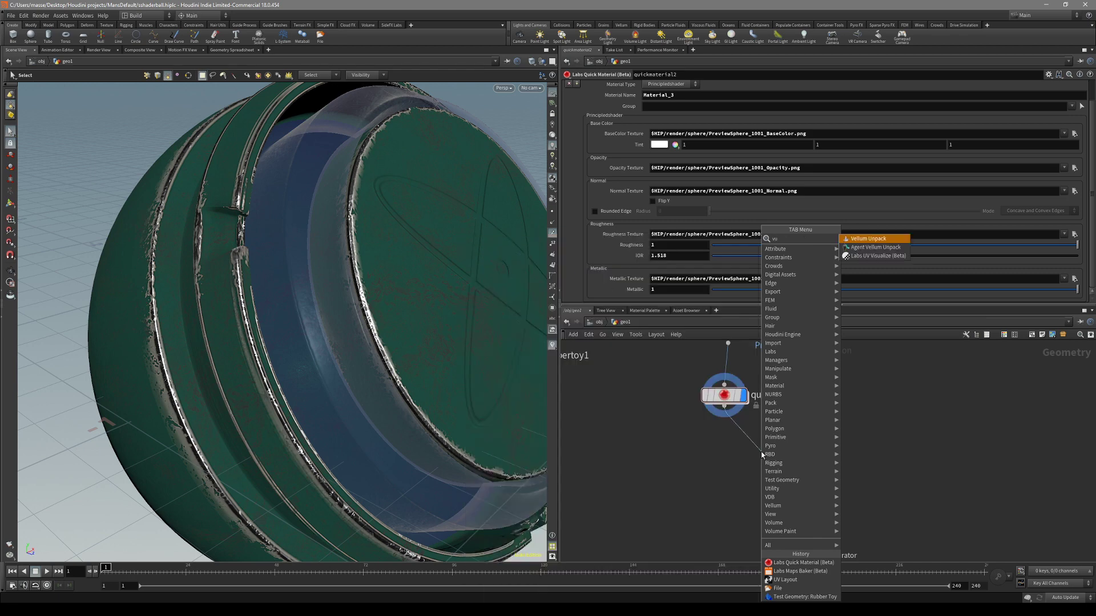
key(BackSpace)
key(BackSpace)
key(BackSpace)
key(BackSpace)
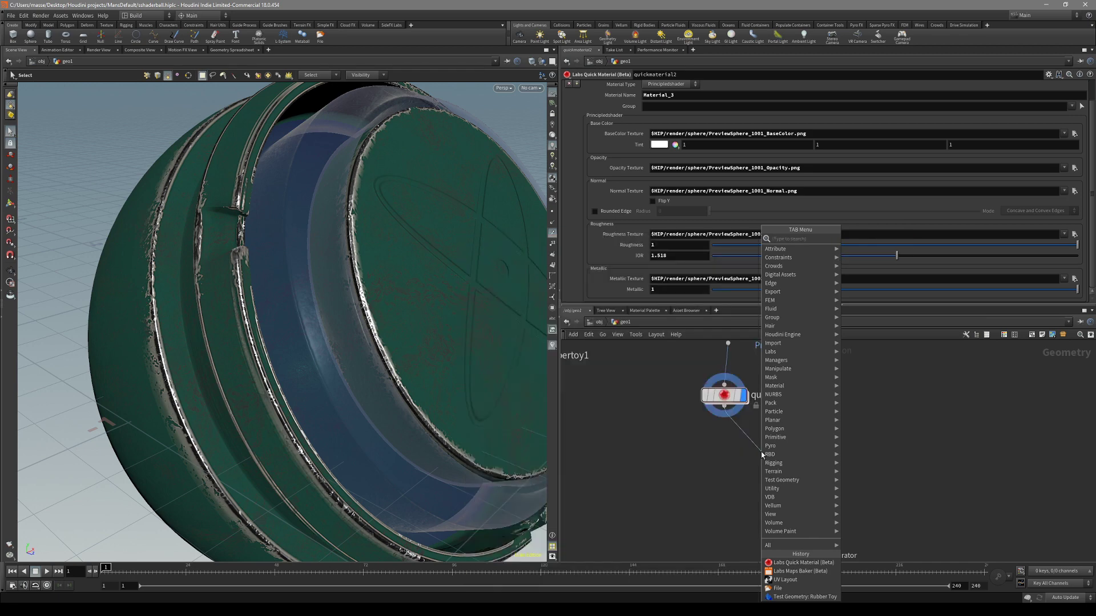
text(uvla)
key(Return)
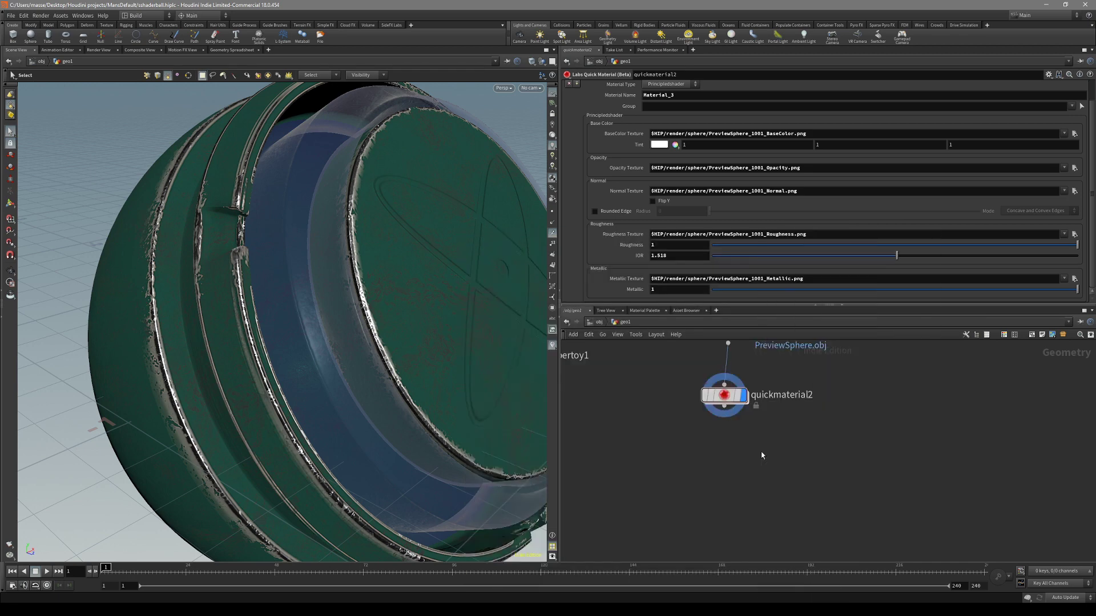
click(780, 451)
Step: Add a Labs Maps Baker node and position it below the new UV Layout node
alt+drag(497, 366, 350, 373)
middle_drag(733, 516, 767, 478)
click(767, 477)
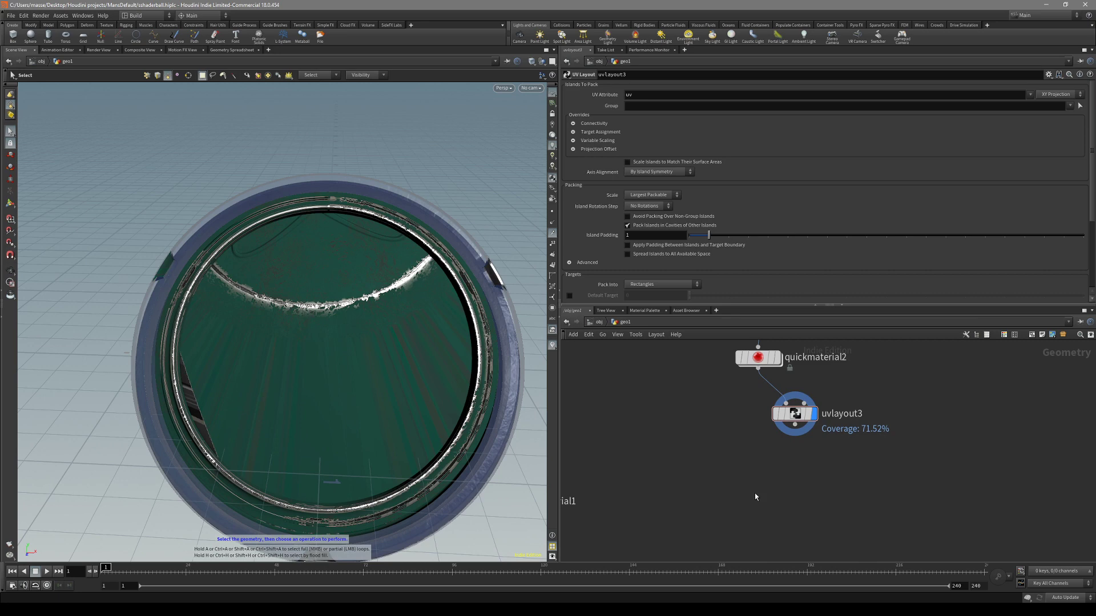
key(Tab)
text(bake)
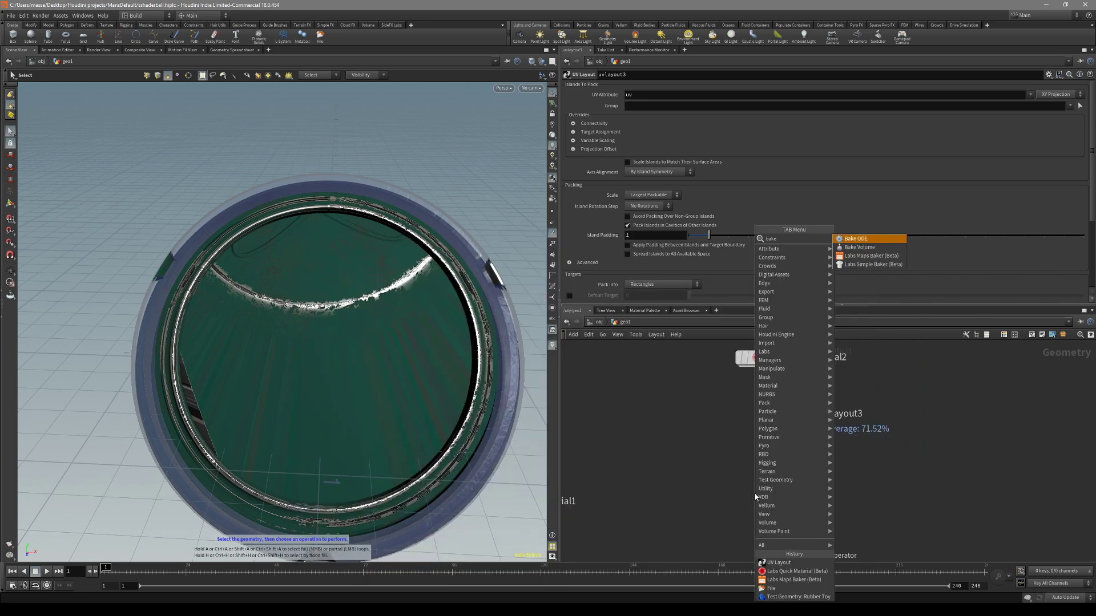
click(870, 256)
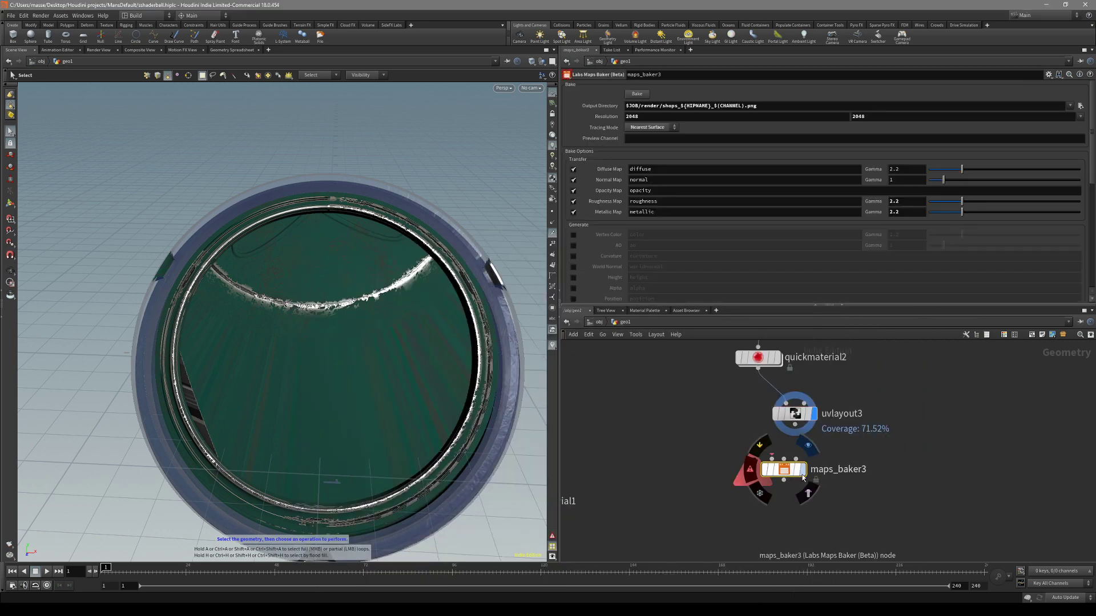
click(775, 464)
middle_drag(807, 439, 778, 460)
scroll(762, 422, down, 2)
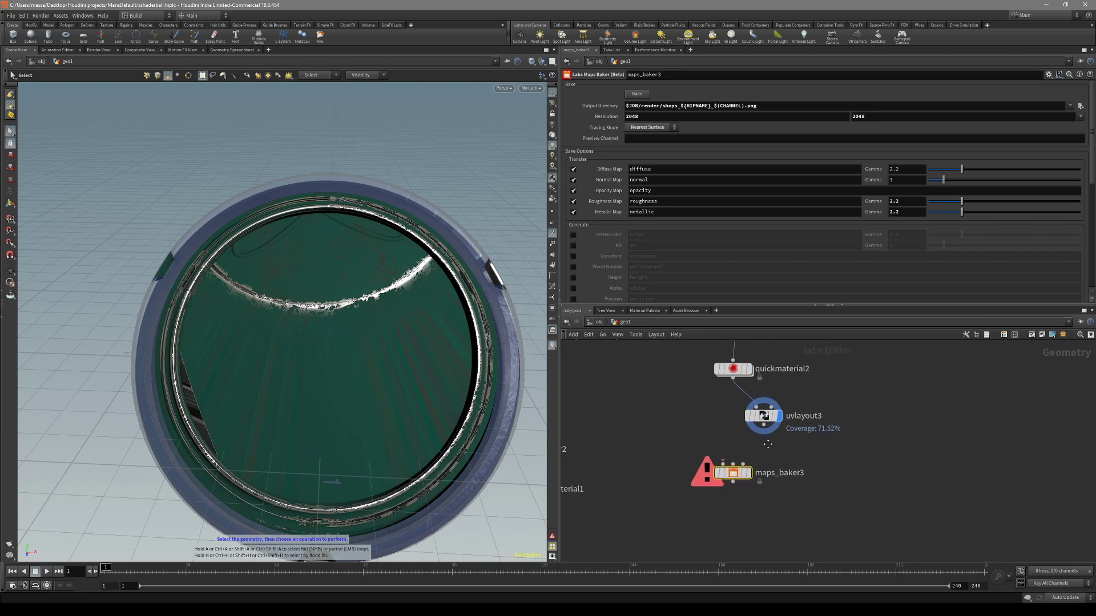
scroll(761, 444, up, 1)
drag(734, 472, 734, 484)
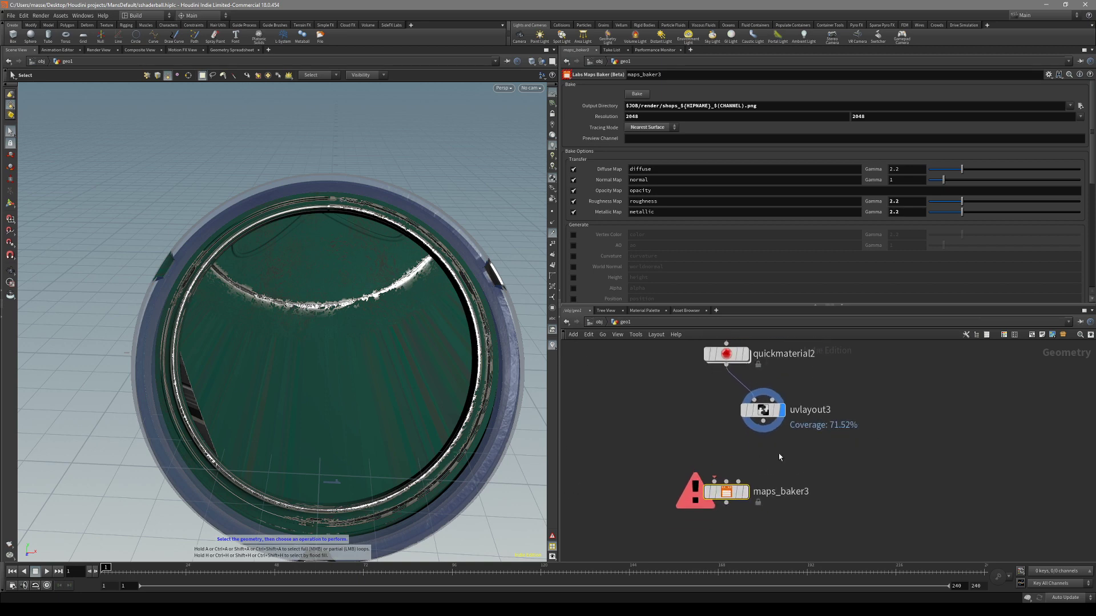
Step: Connect quickmaterial2 to the Maps Baker's high resolution input and the UV Layout node to its low resolution input
click(764, 422)
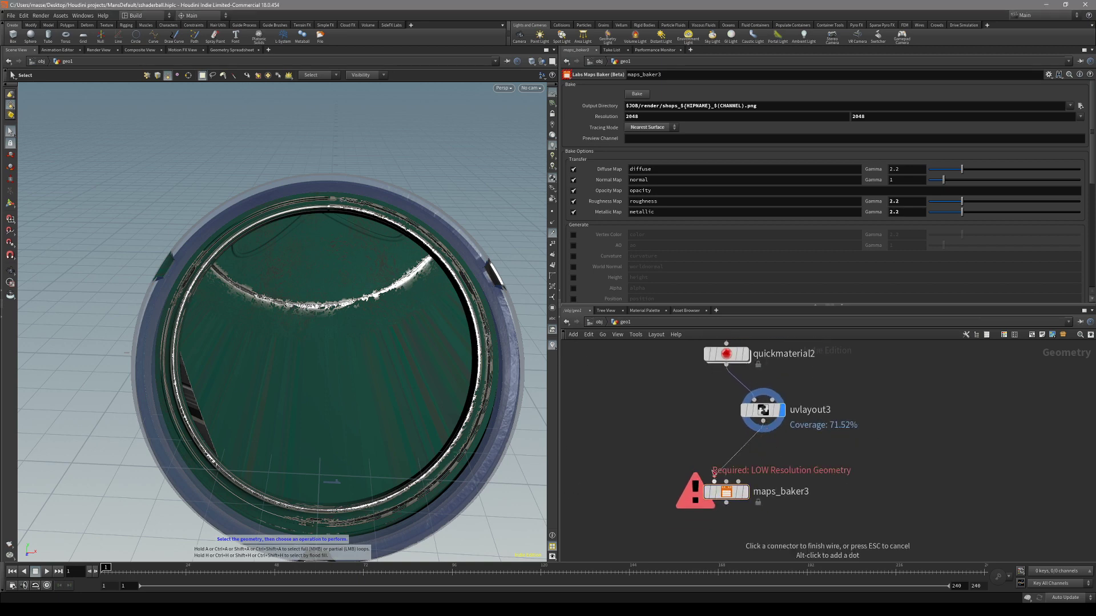
key(Escape)
click(726, 365)
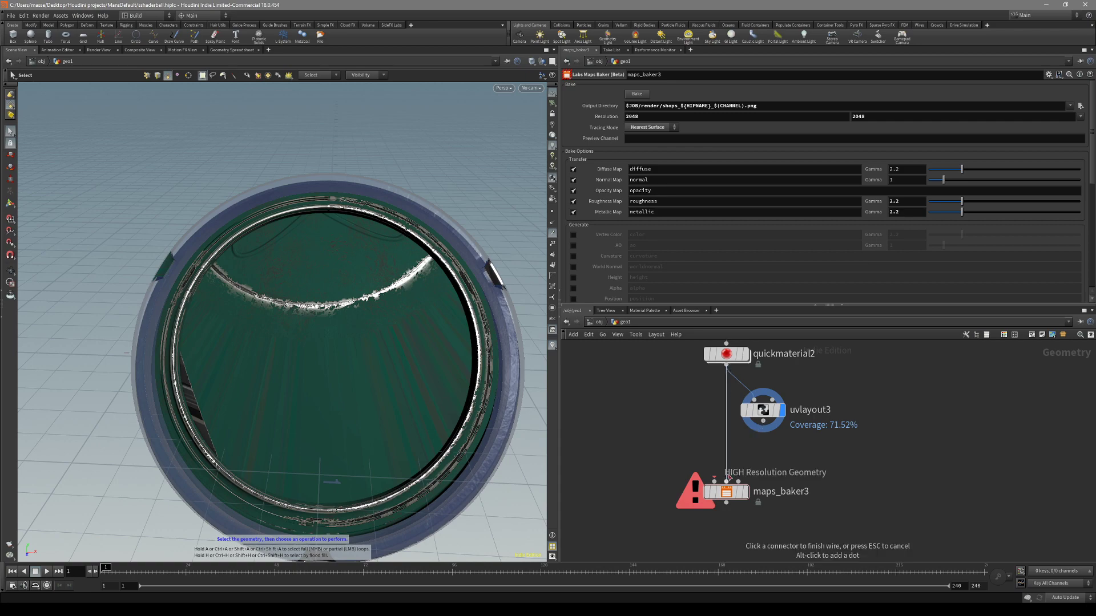
click(727, 480)
click(763, 422)
click(714, 481)
click(725, 493)
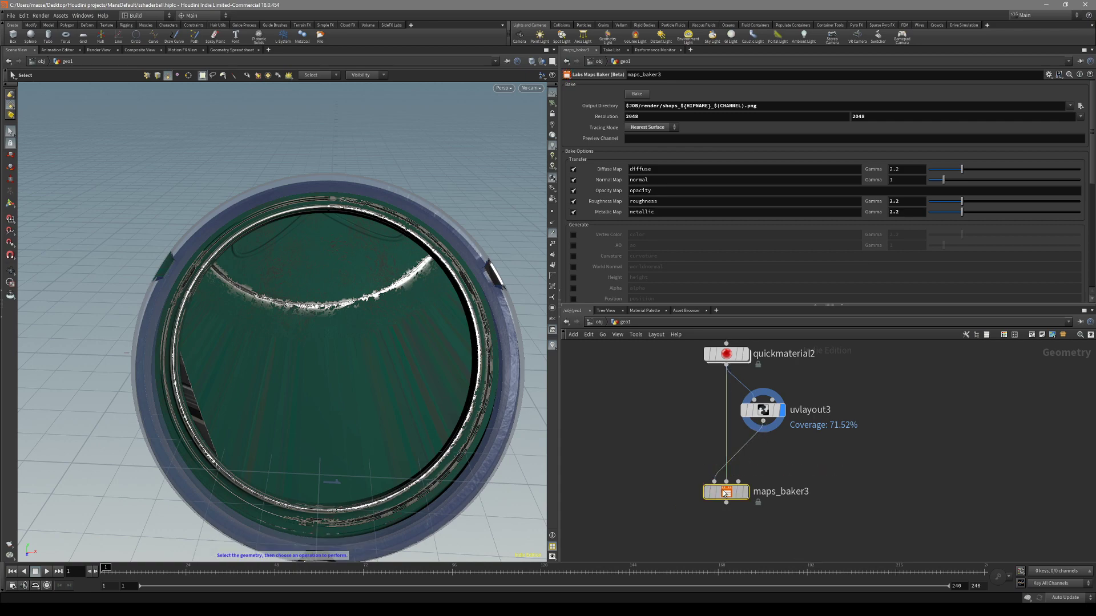
Step: Display the maps_baker3 output and examine the sphere from several angles along with the node's bake options
click(745, 492)
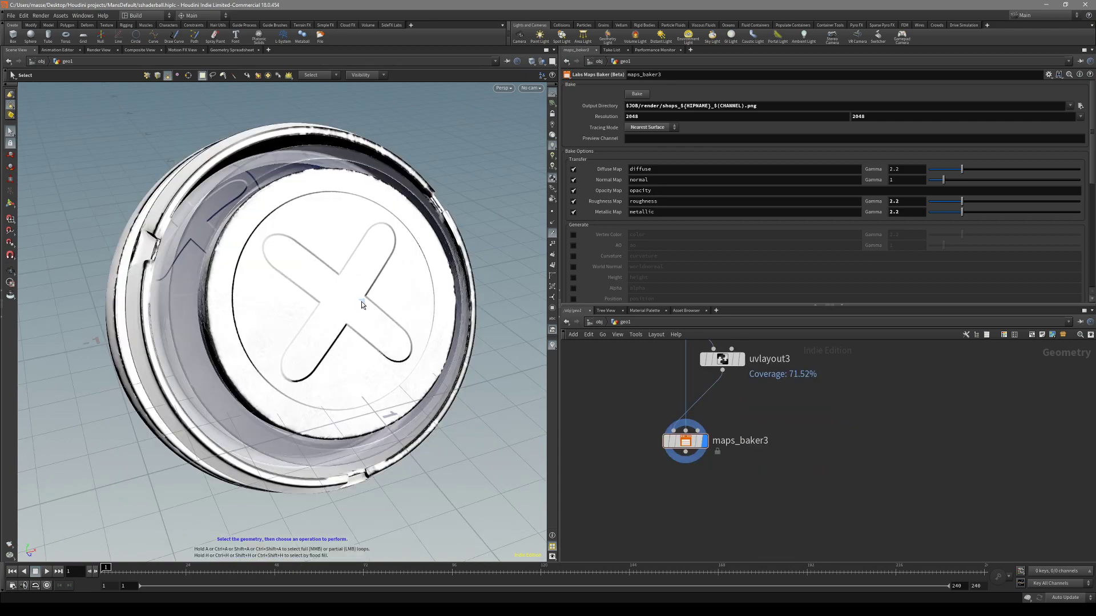
alt+drag(361, 301, 350, 282)
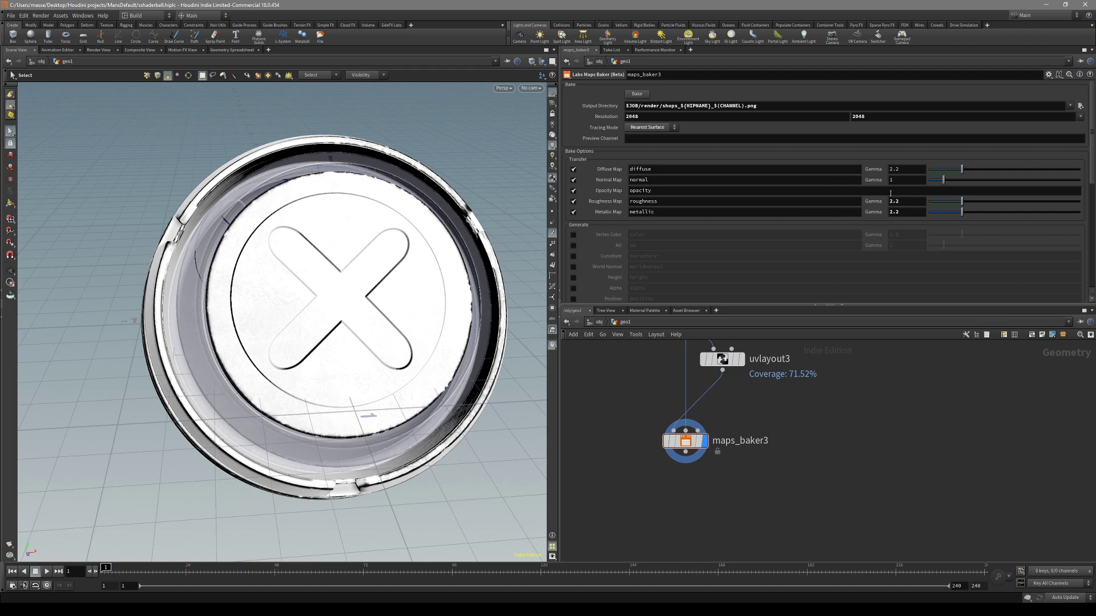
alt+drag(432, 280, 400, 311)
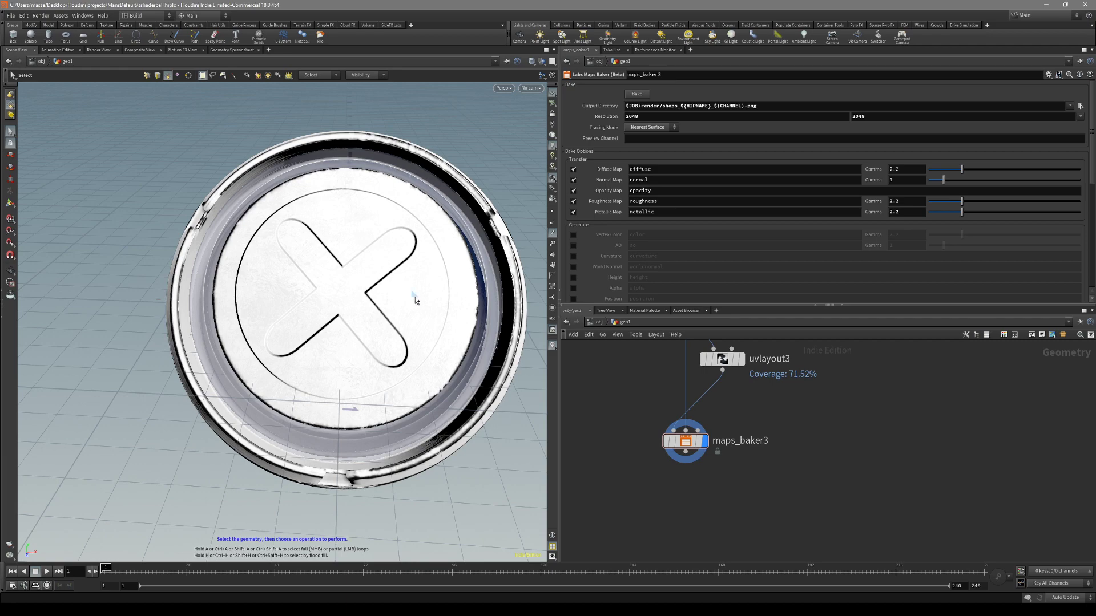
alt+drag(324, 292, 416, 220)
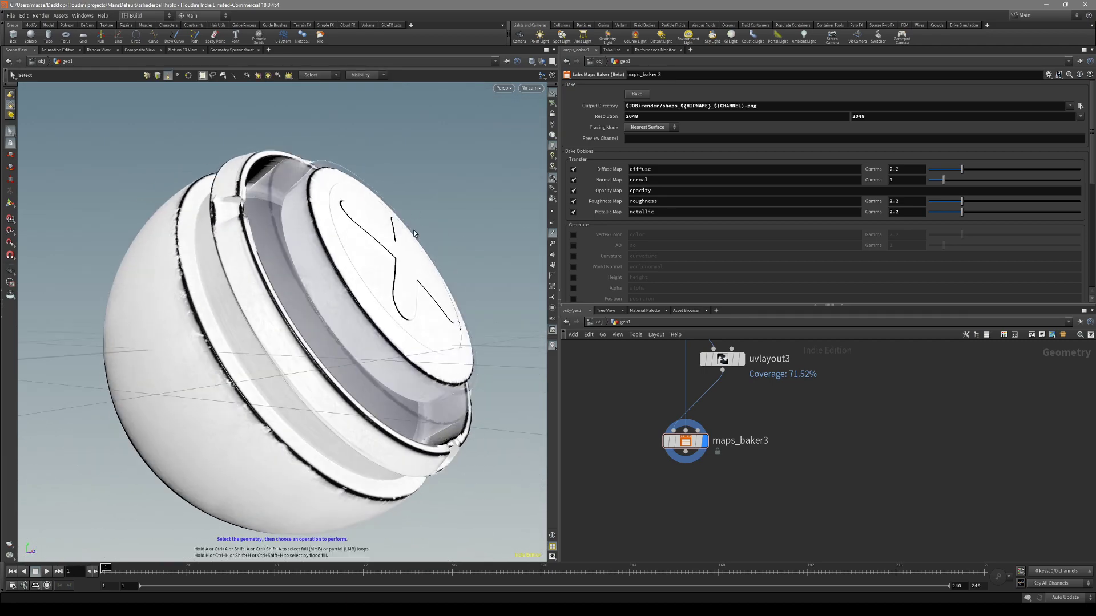
alt+drag(415, 233, 368, 274)
scroll(905, 276, down, 3)
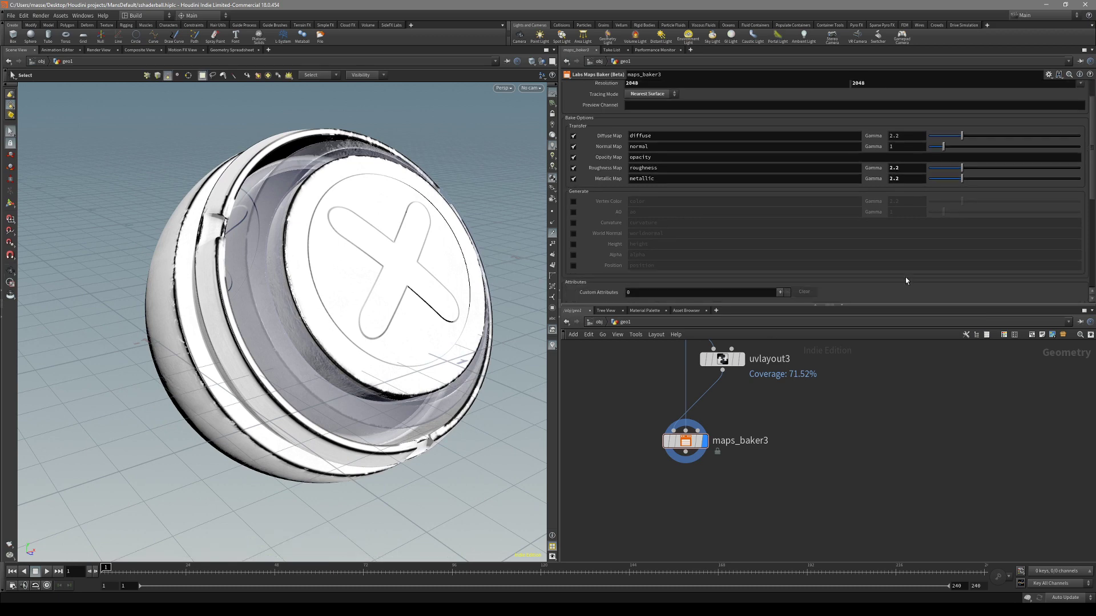
scroll(902, 284, down, 1)
scroll(899, 284, up, 5)
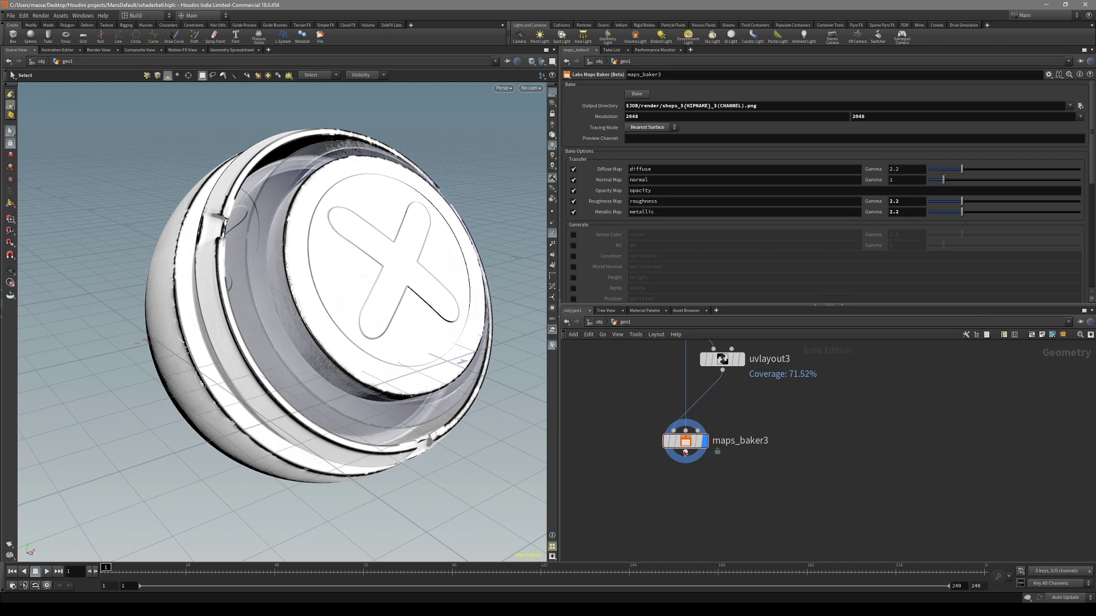
Step: Add a Labs Quick Material node below maps_baker3, display it, and set its material type to Principled Shader
key(Tab)
mouse_move(703, 483)
text(qui)
key(Down)
key(Down)
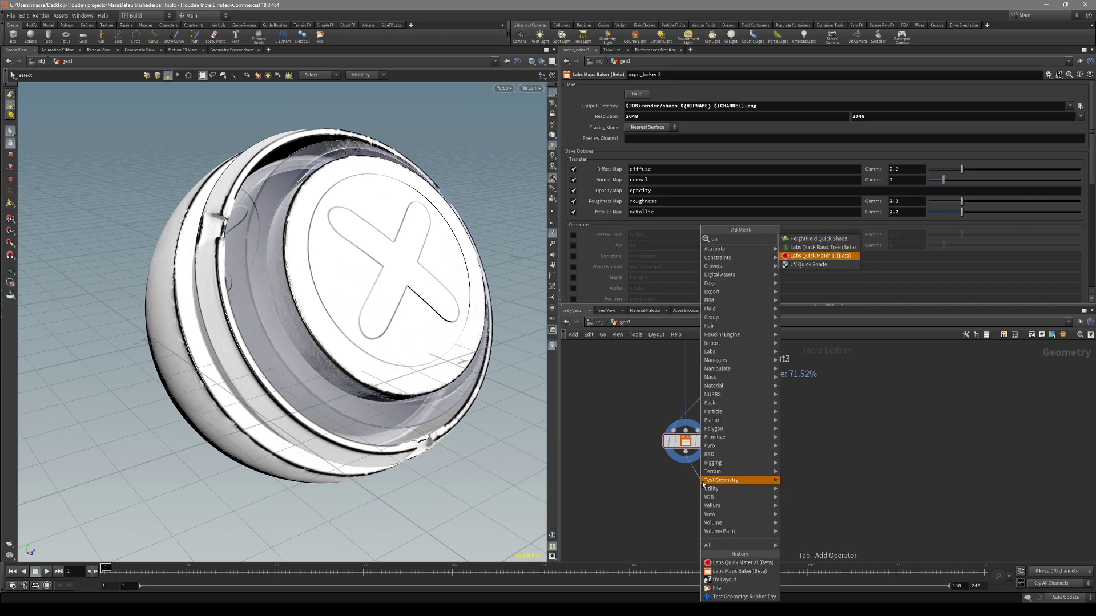
key(Return)
click(718, 487)
click(669, 108)
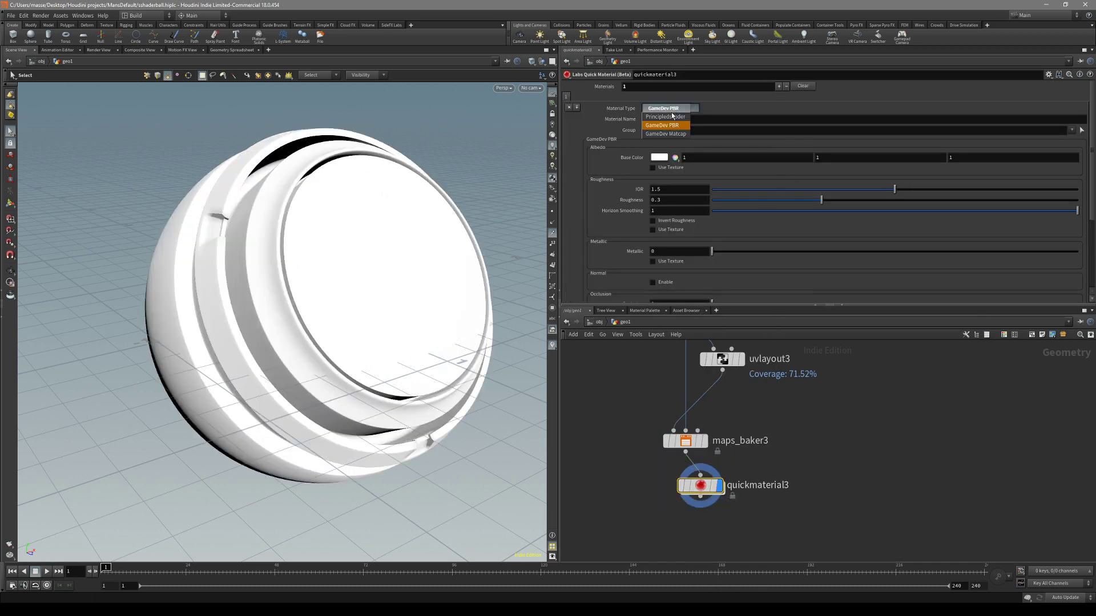
click(665, 118)
Step: Load shops_sshaderball_diffuse.png from $JOB/render as the new quick material's base color texture
click(1077, 158)
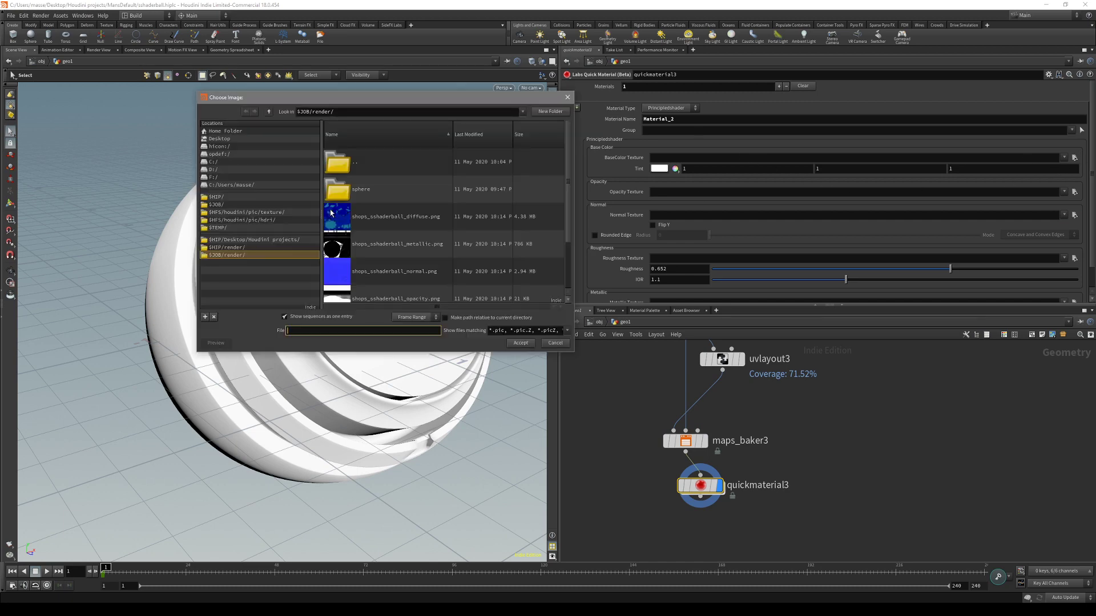
drag(384, 102, 413, 142)
scroll(543, 295, down, 2)
scroll(522, 318, up, 2)
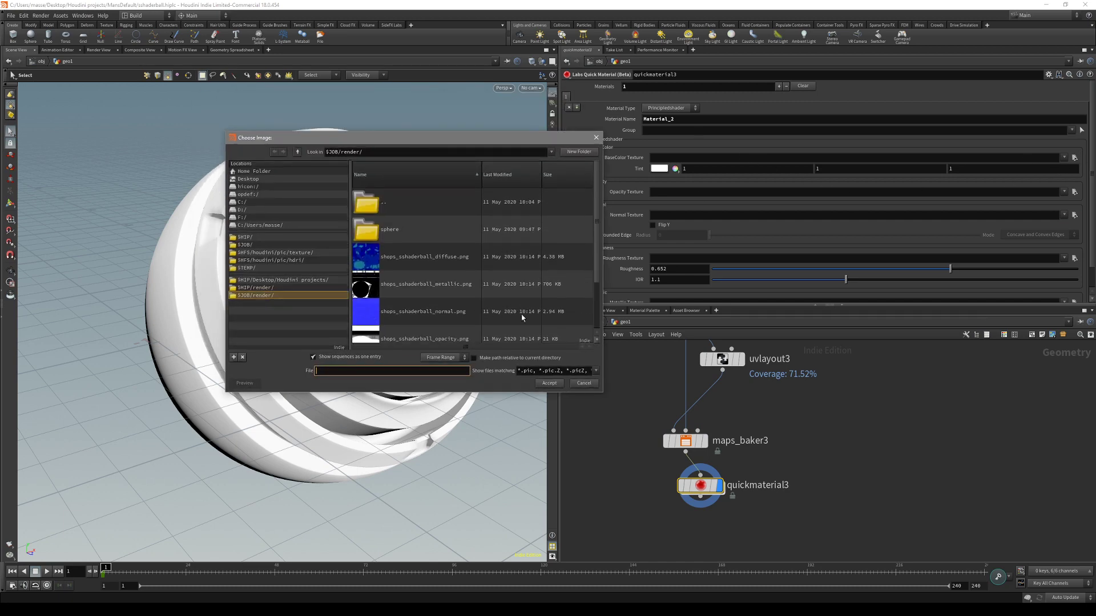
double_click(442, 268)
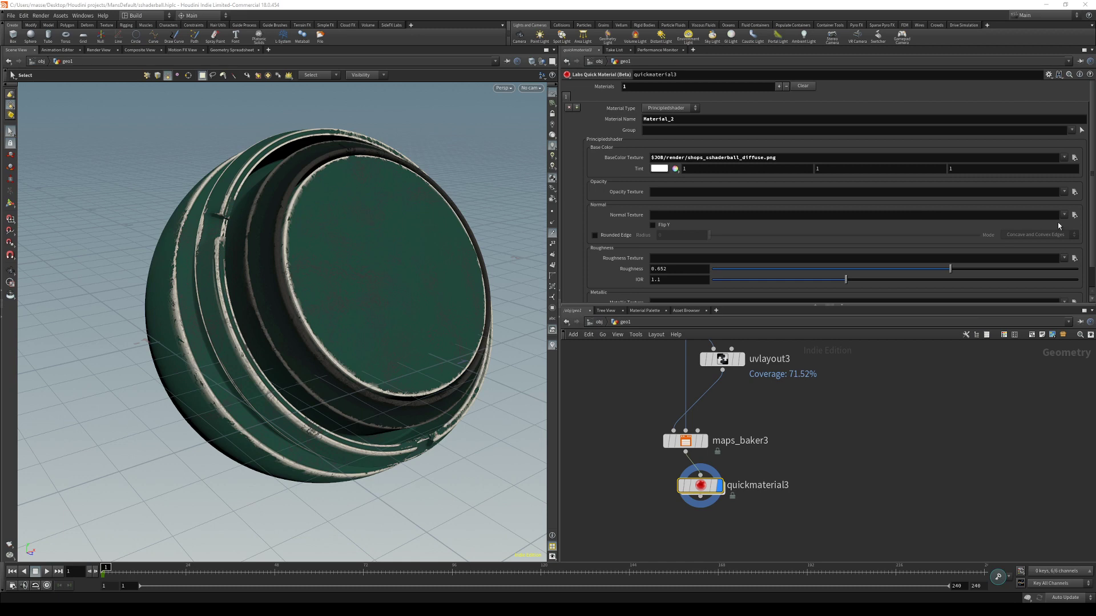
Step: Assign shops_sshaderball_opacity.png as the opacity texture and shops_sshaderball_normal.png as the normal texture of quickmaterial3
click(1074, 215)
scroll(448, 299, down, 1)
double_click(479, 315)
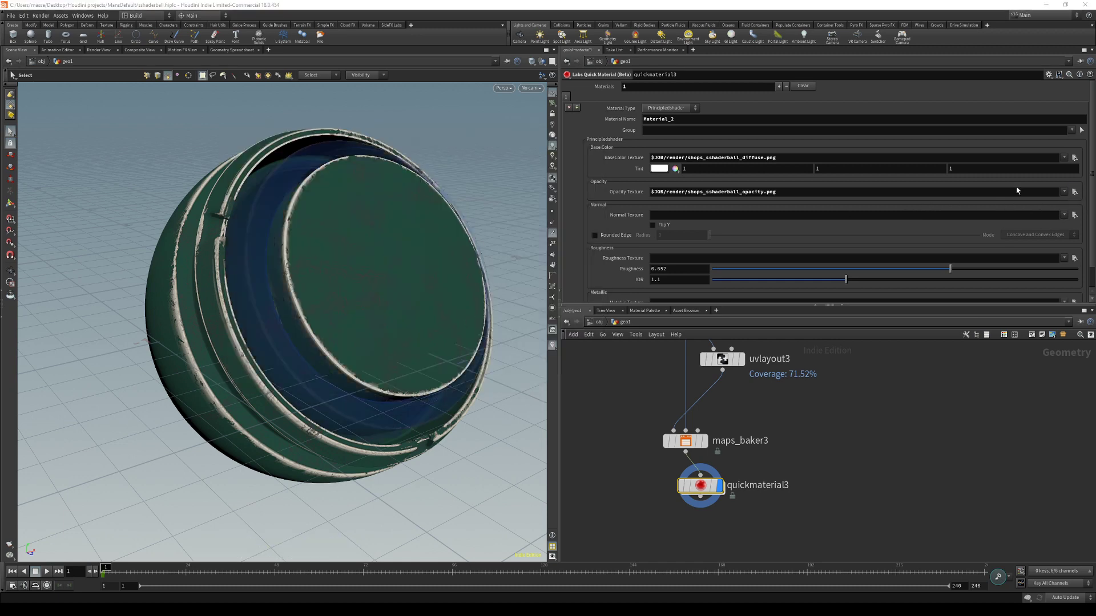
click(1074, 215)
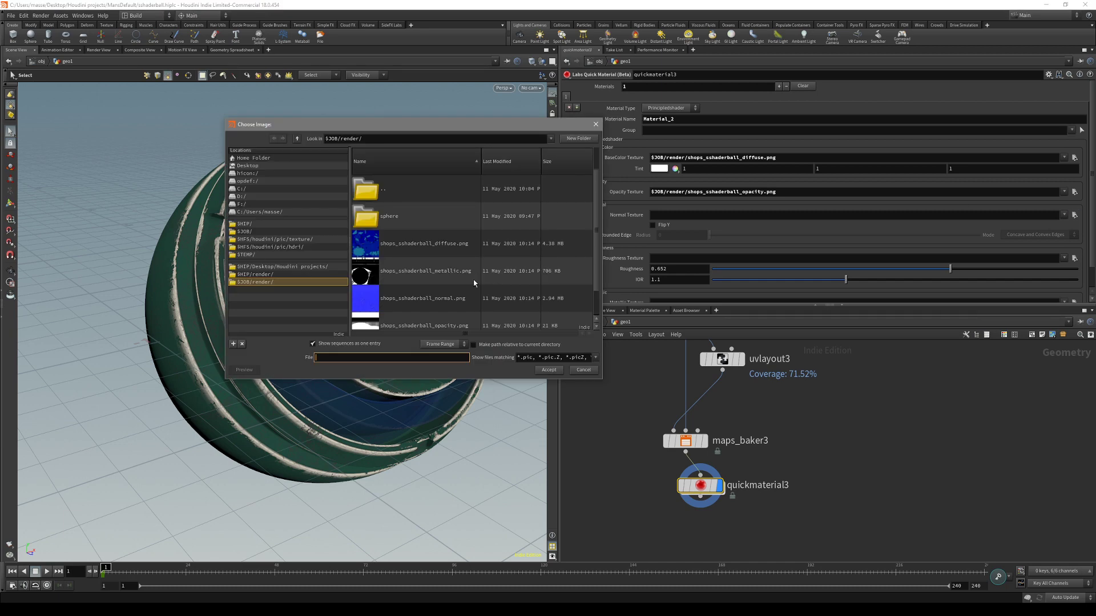
double_click(430, 305)
Step: Assign shops_sshaderball_roughness.png as the roughness texture of quickmaterial3
scroll(841, 269, down, 1)
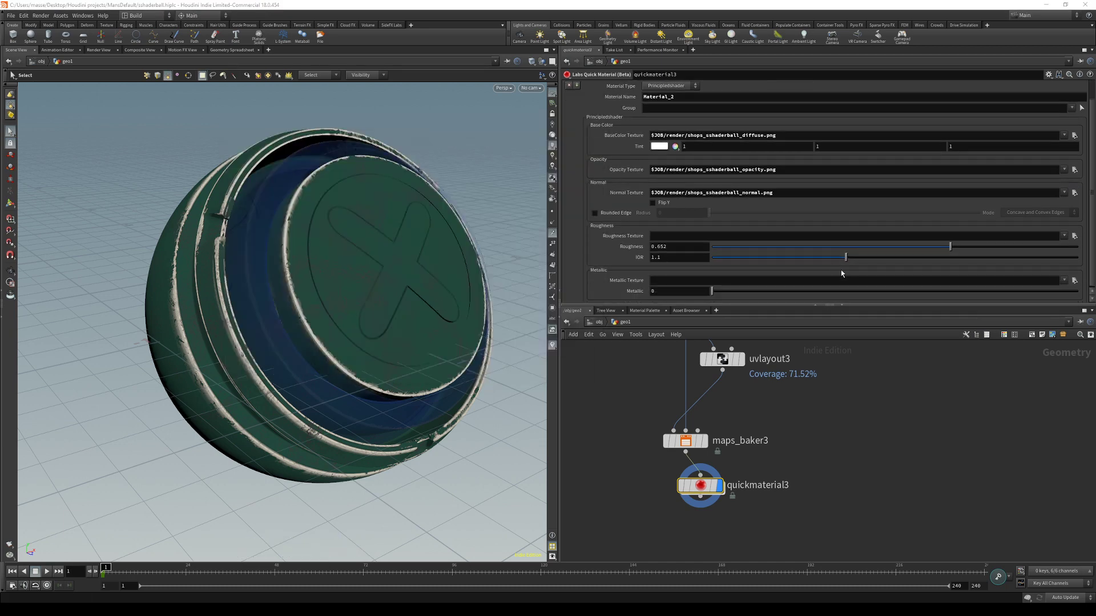
click(1074, 235)
scroll(416, 290, down, 1)
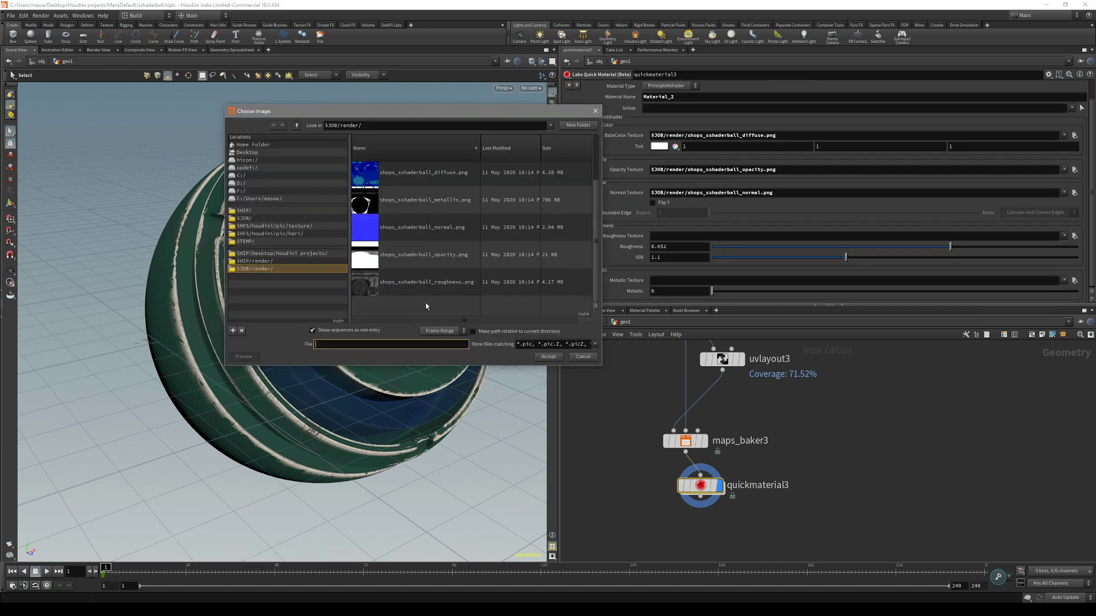
double_click(462, 287)
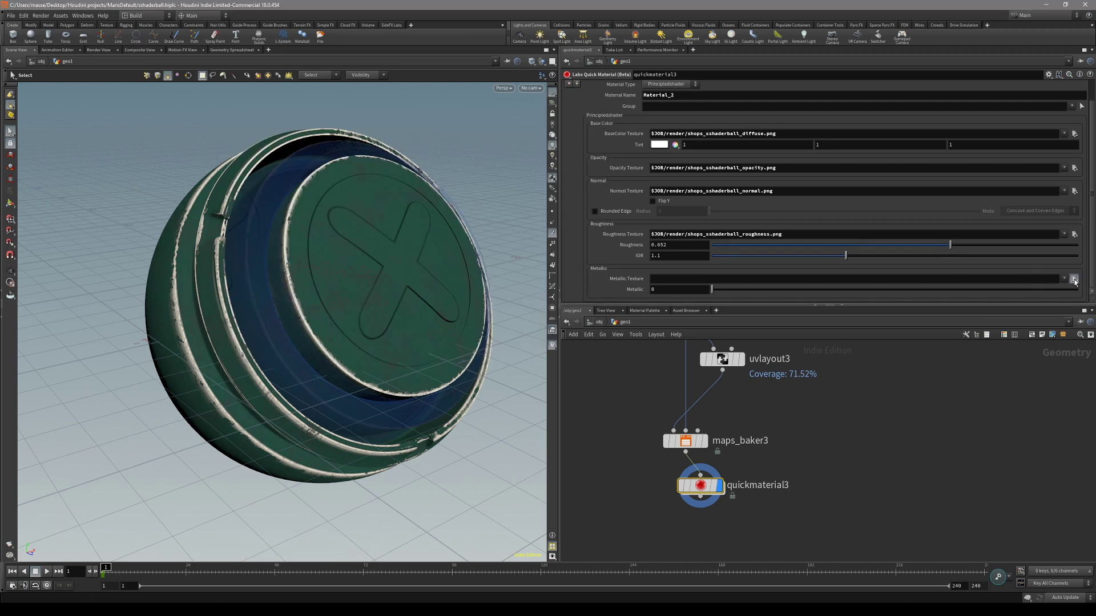
Step: Assign shops_sshaderball_metallic.png as the metallic texture of quickmaterial3 and set Metallic to 1
click(1074, 279)
double_click(444, 255)
alt+drag(411, 254, 268, 251)
drag(779, 290, 1078, 290)
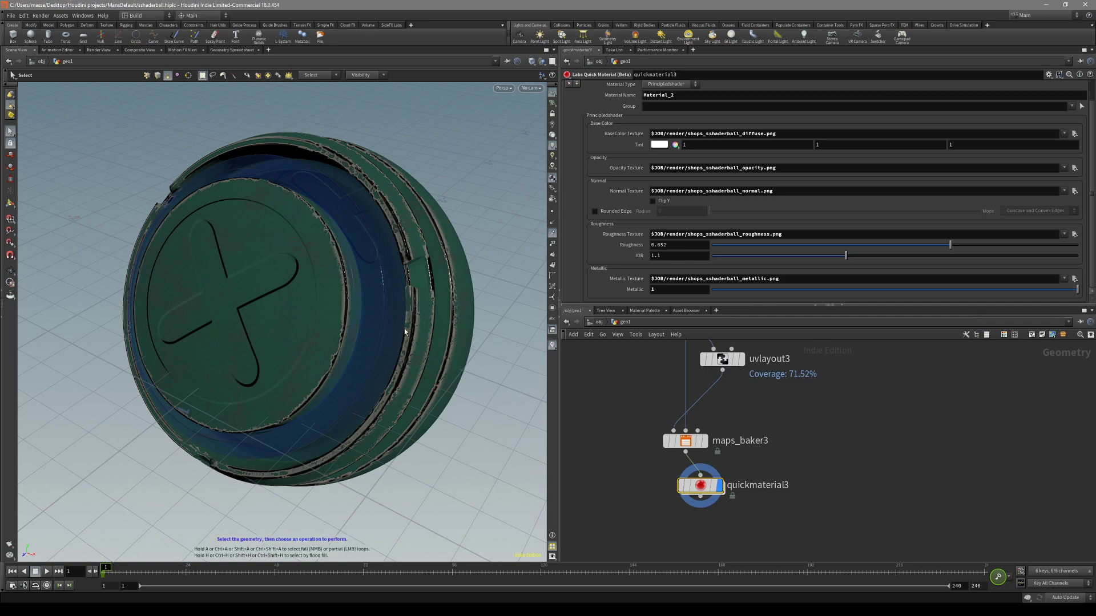
Step: Raise the IOR of quickmaterial3 to 1.612 and inspect the reflections on the sphere
alt+drag(474, 280, 426, 297)
scroll(425, 297, up, 2)
drag(865, 257, 908, 258)
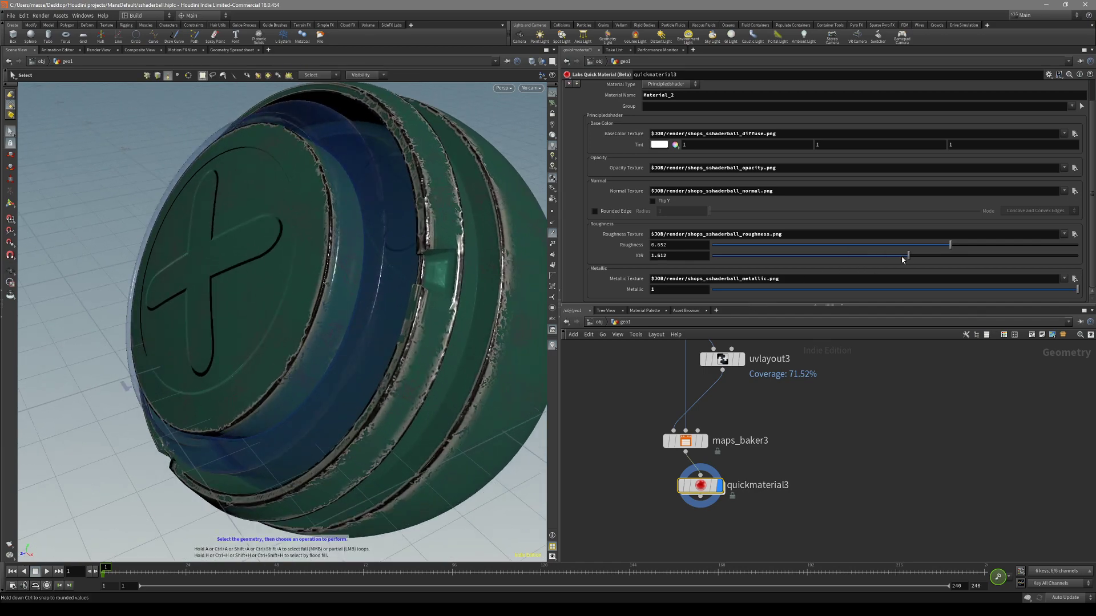
alt+drag(445, 234, 334, 292)
Step: Compare the sphere's UV layout at quickmaterial2 and at maps_baker3 in the UV view
key(space+5)
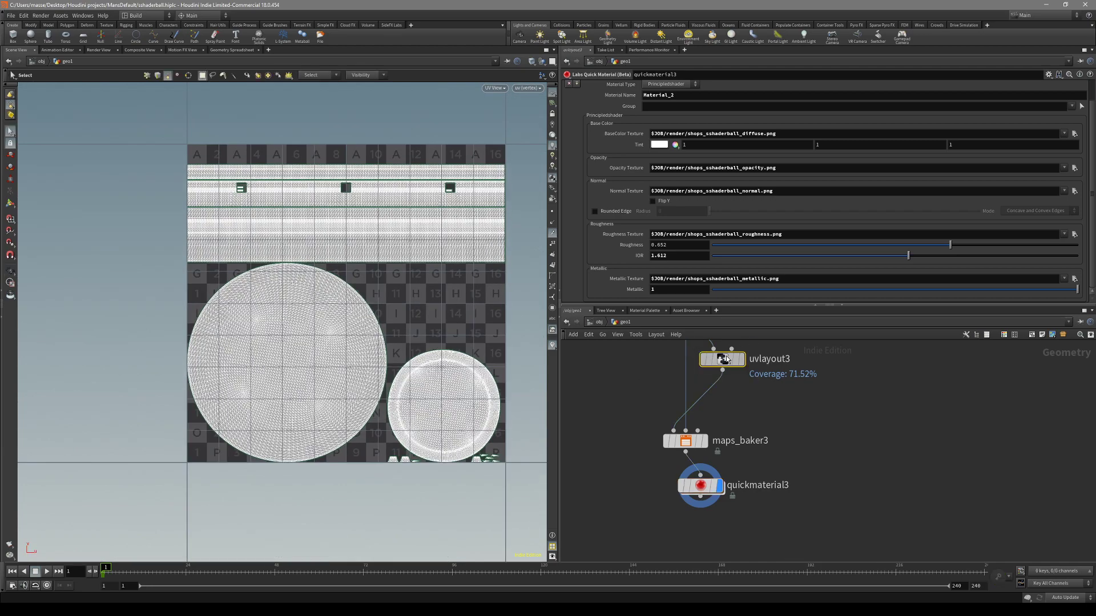
click(722, 359)
scroll(687, 365, up, 4)
click(687, 366)
scroll(687, 377, up, 2)
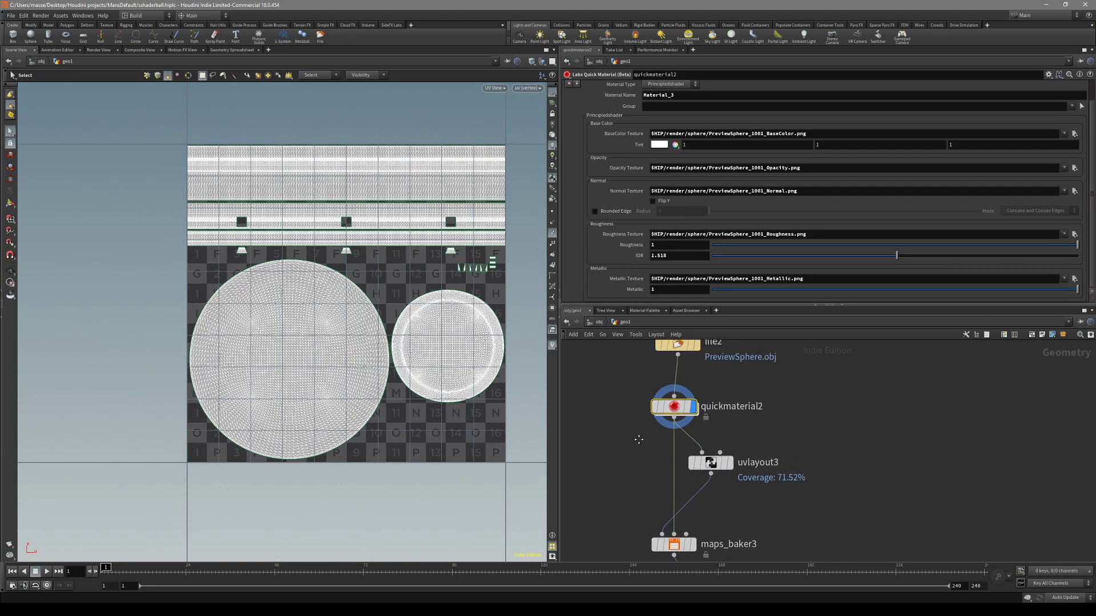
scroll(636, 440, down, 3)
mouse_move(687, 482)
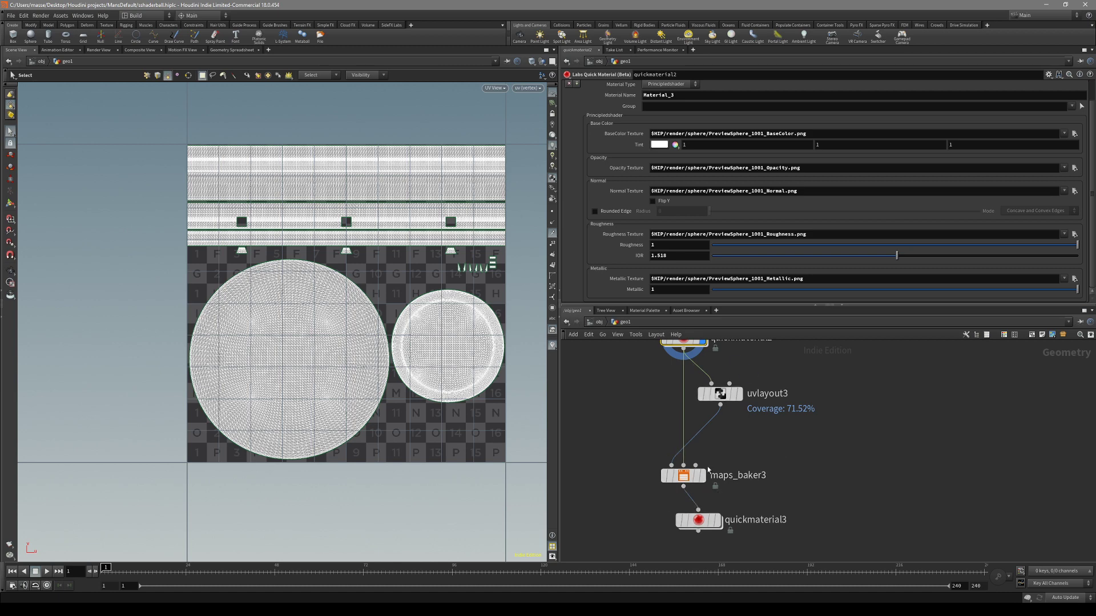
click(704, 475)
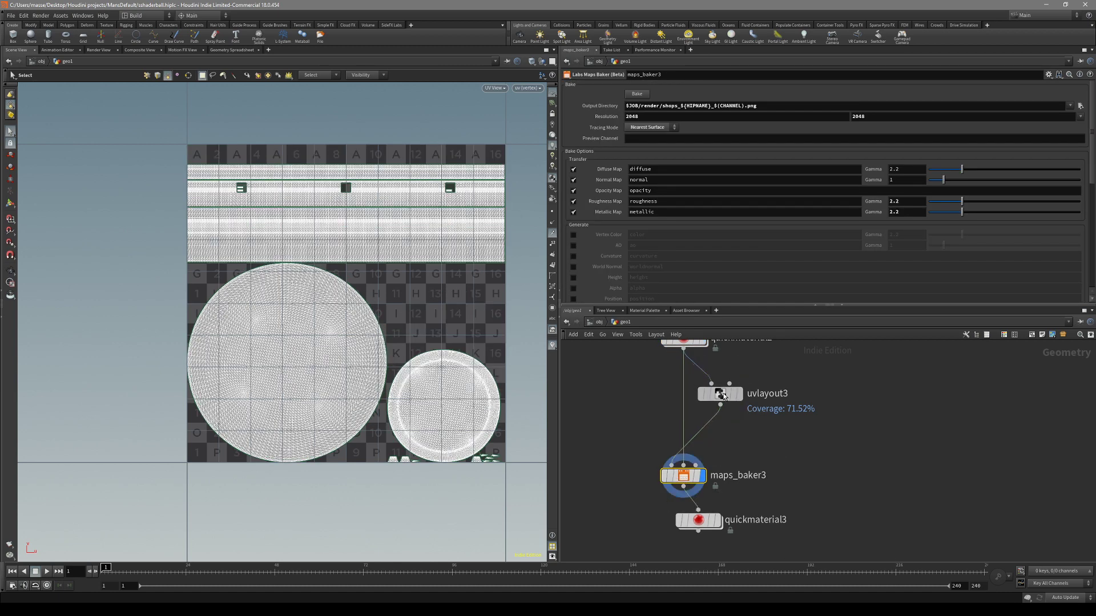
Step: Compare the sphere's shading in perspective at uvlayout3 and at quickmaterial3, examining the baked material from several angles
click(739, 395)
key(space+1)
drag(454, 350, 437, 328)
key(s)
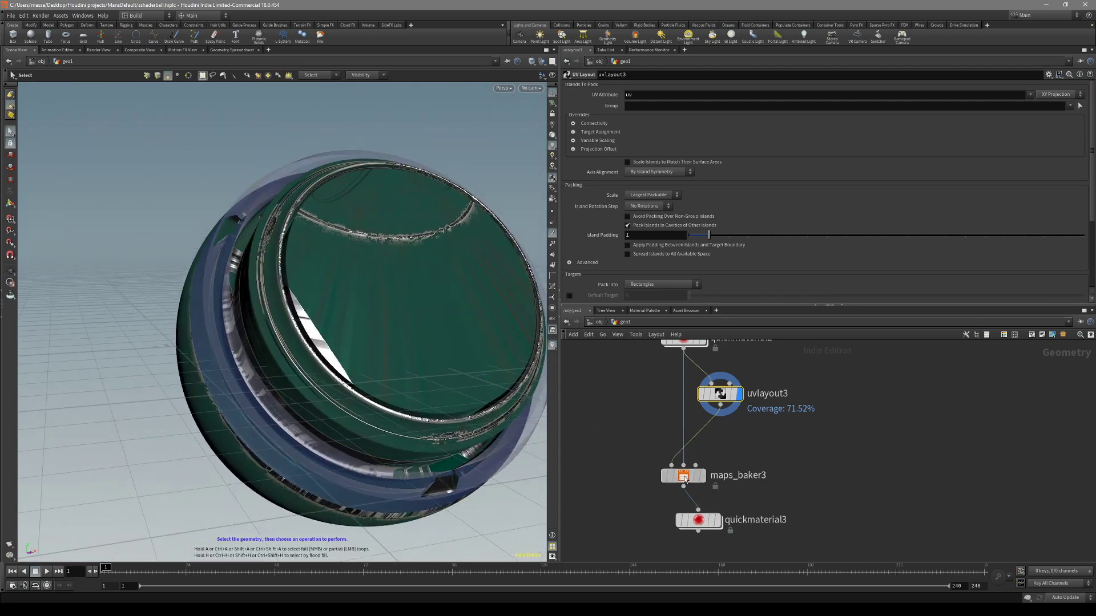
click(685, 479)
click(677, 514)
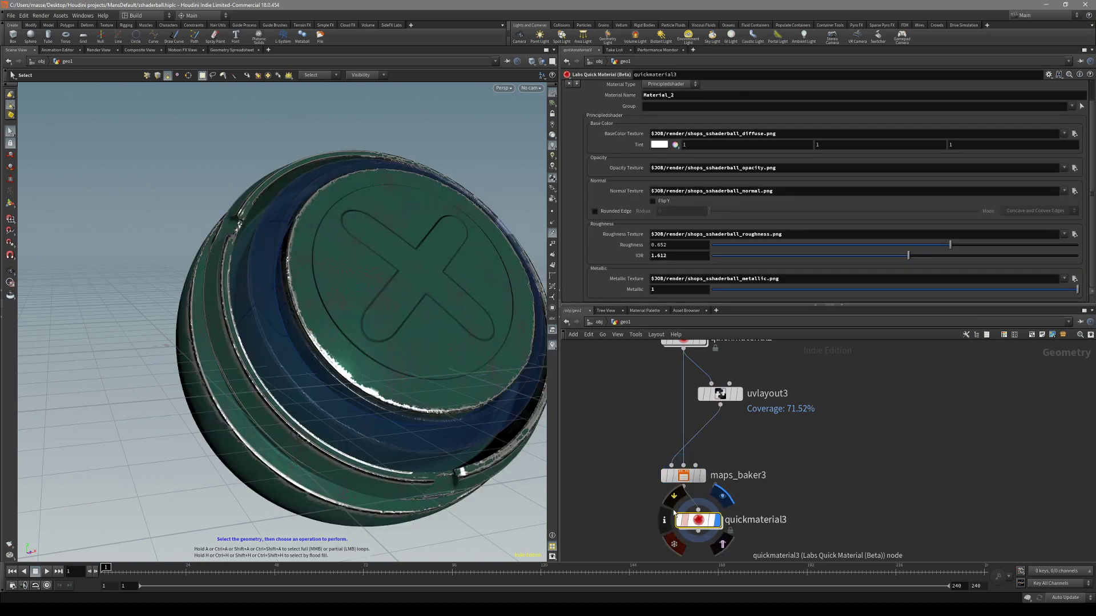
key(Escape)
drag(456, 348, 335, 354)
scroll(655, 466, down, 1)
key(s)
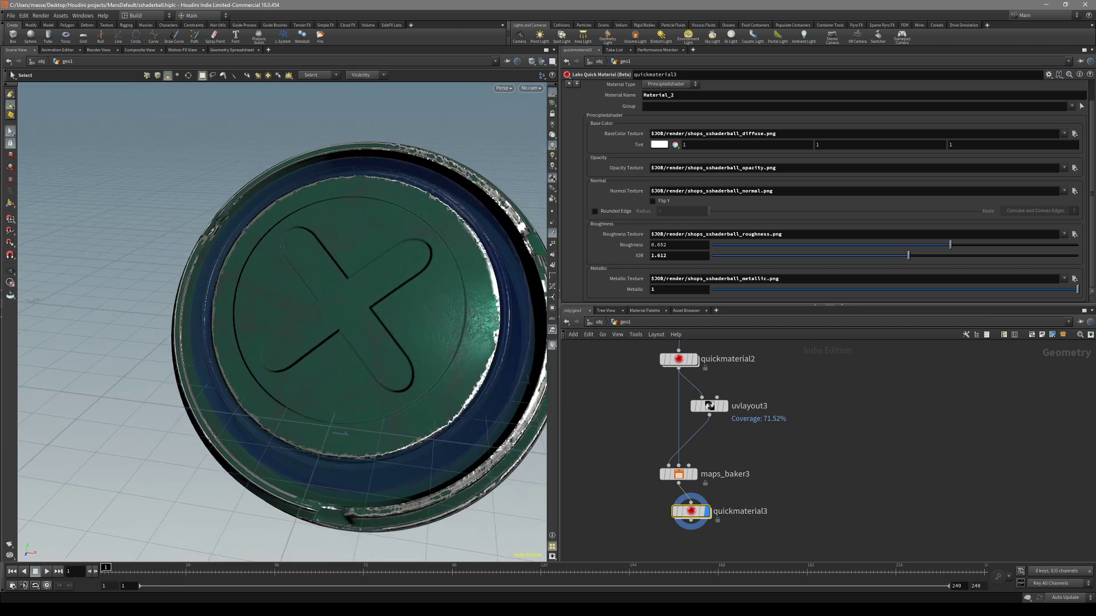
Step: Switch to File Explorer and view the original PreviewSphere texture maps in the render folder's sphere subfolder
click(159, 608)
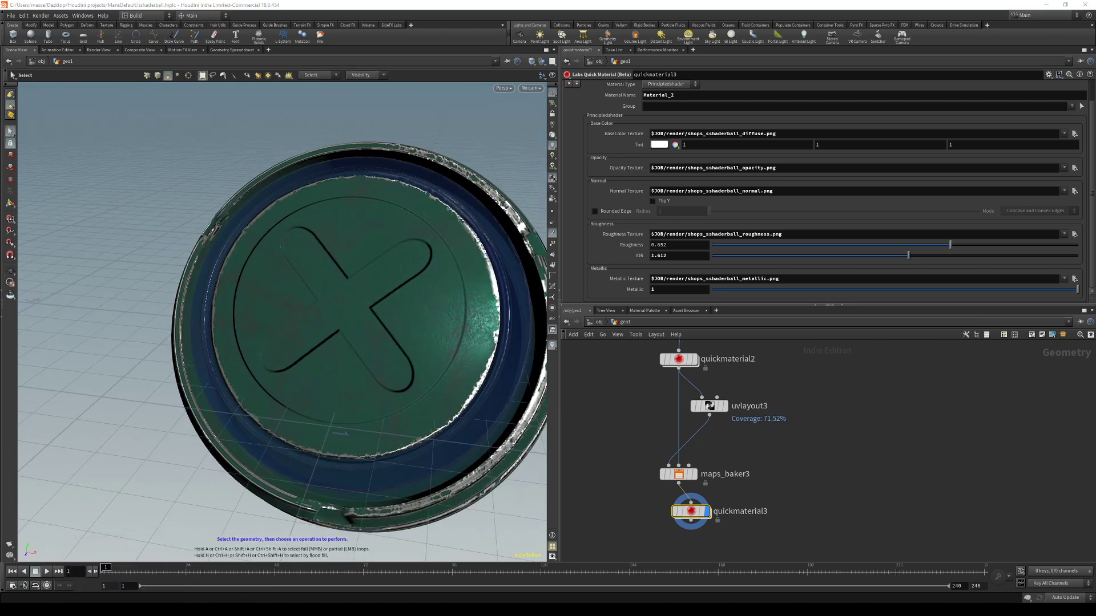
drag(0, 146, 729, 225)
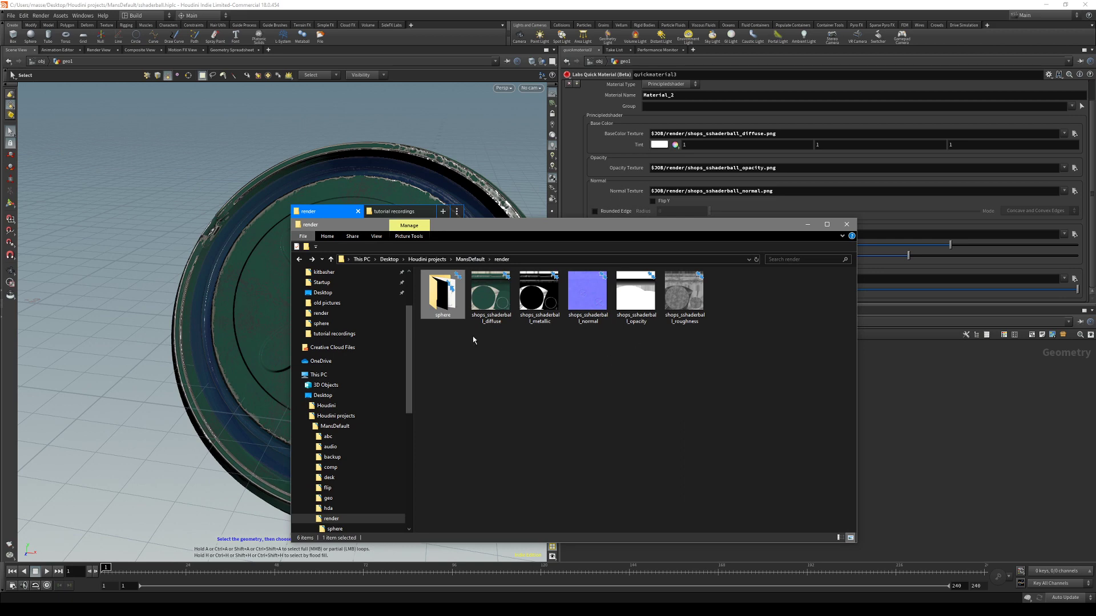
double_click(442, 292)
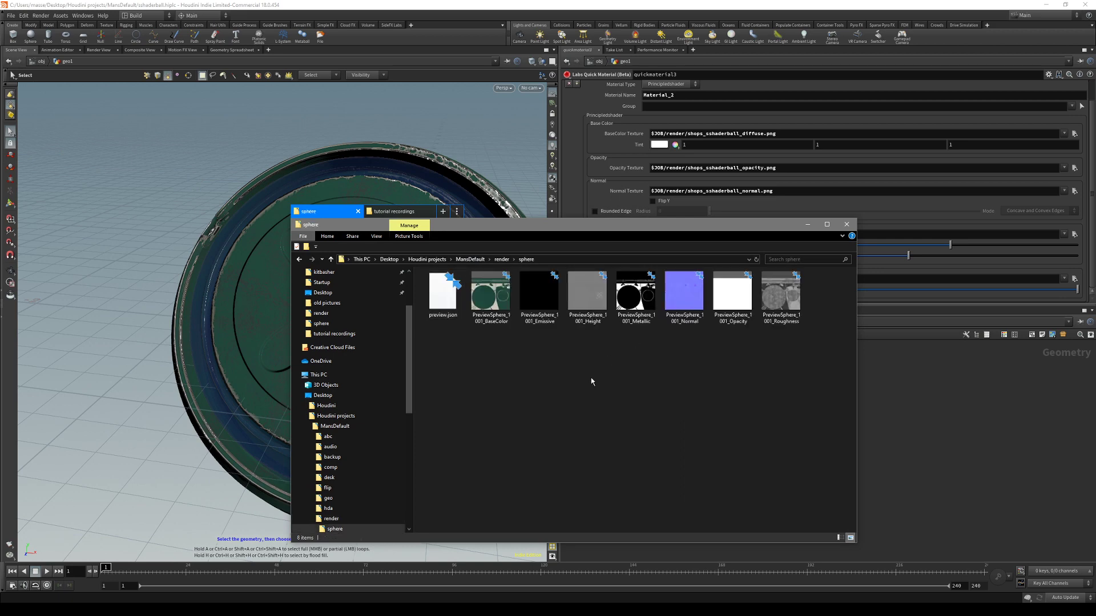
double_click(492, 308)
key(Right)
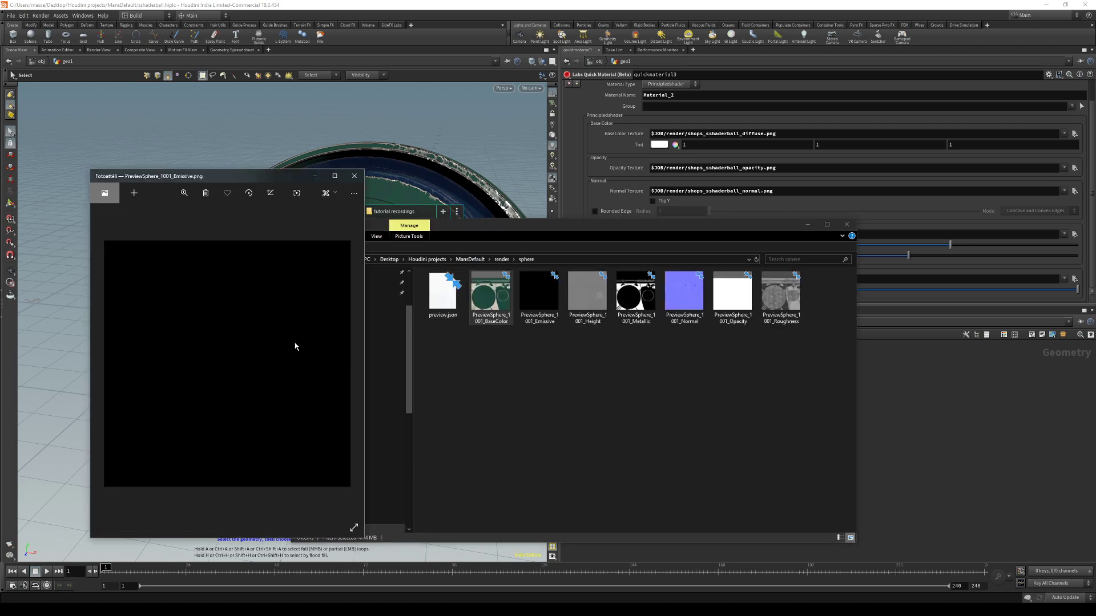
click(355, 176)
click(299, 260)
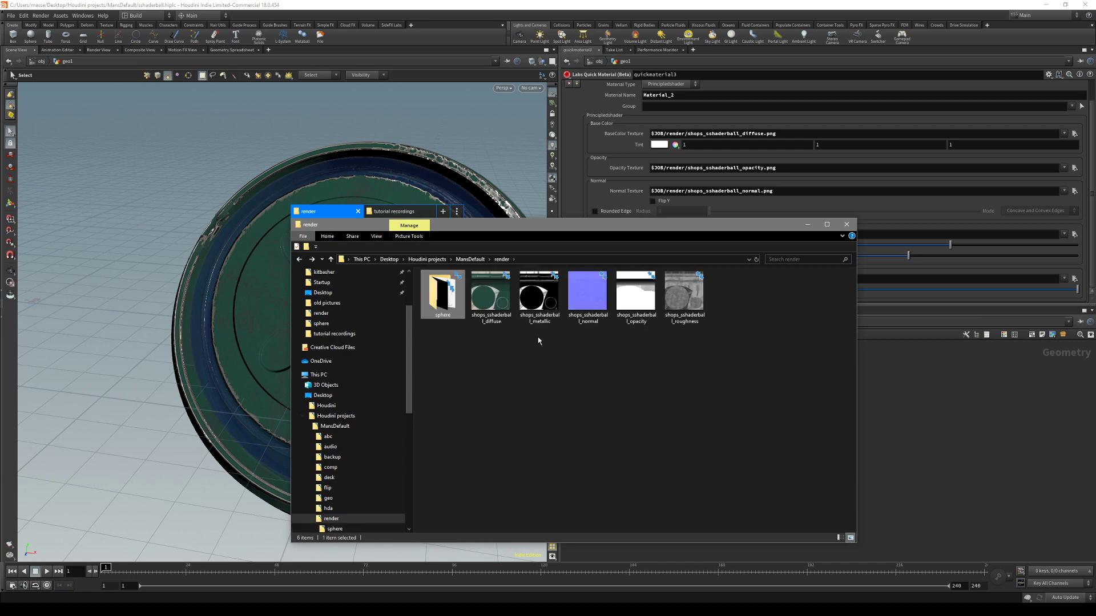
Step: View the baked maps in the render folder from diffuse through roughness and compare them with the sphere subfolder's originals
double_click(490, 293)
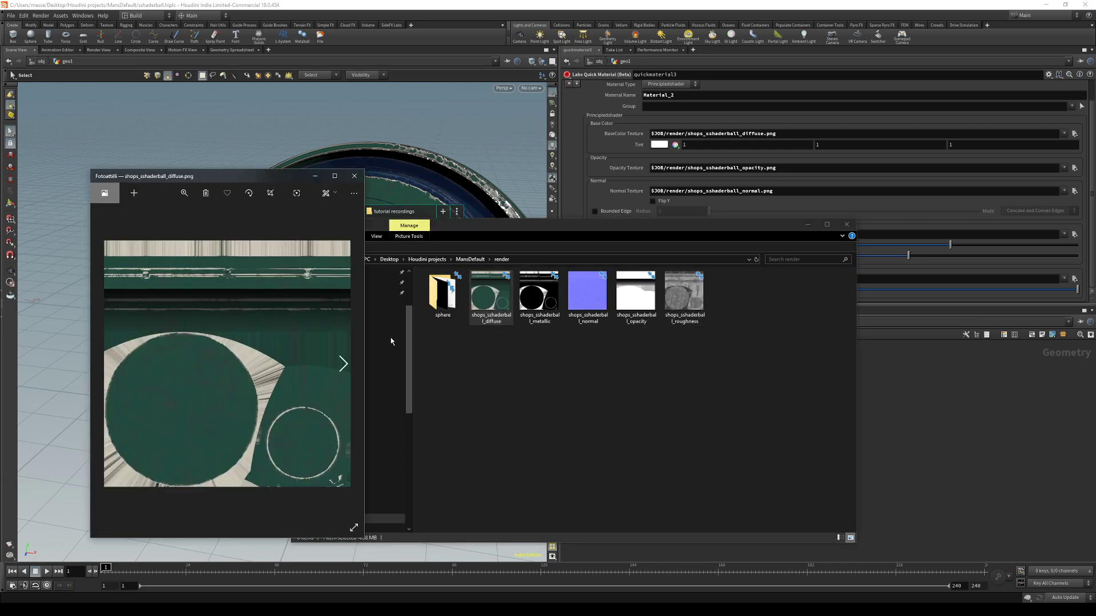
key(Right)
key(Right)
key(Right)
key(Right)
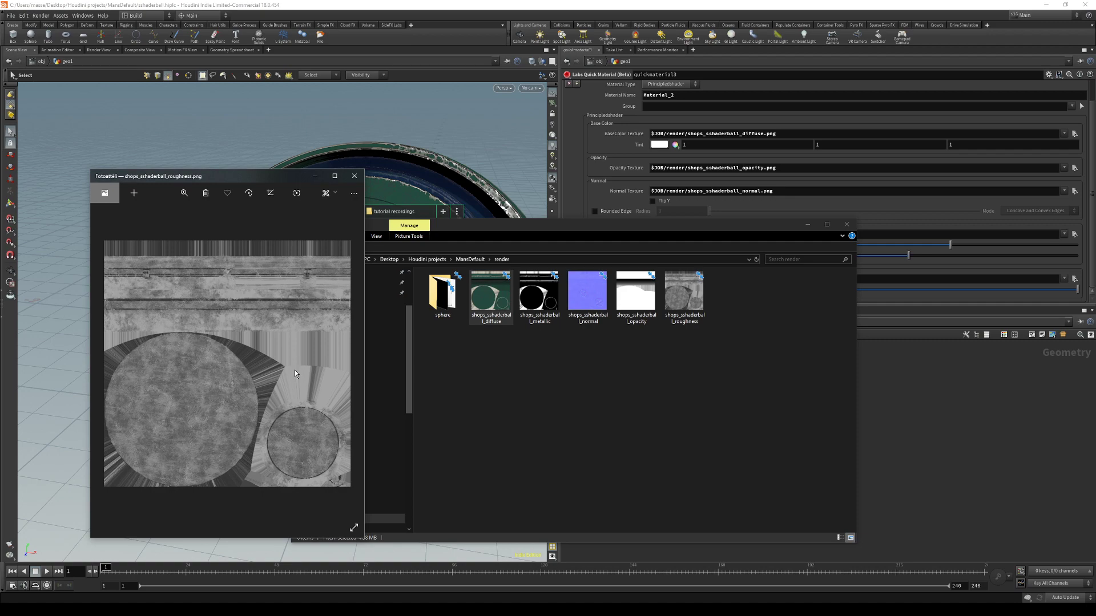
click(355, 176)
double_click(443, 300)
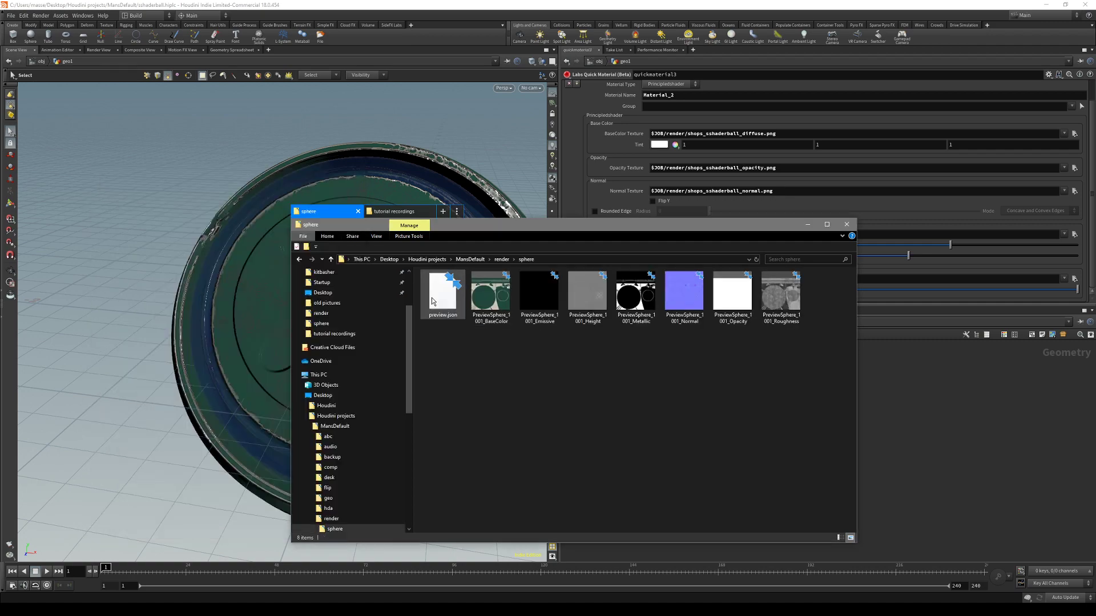
click(299, 259)
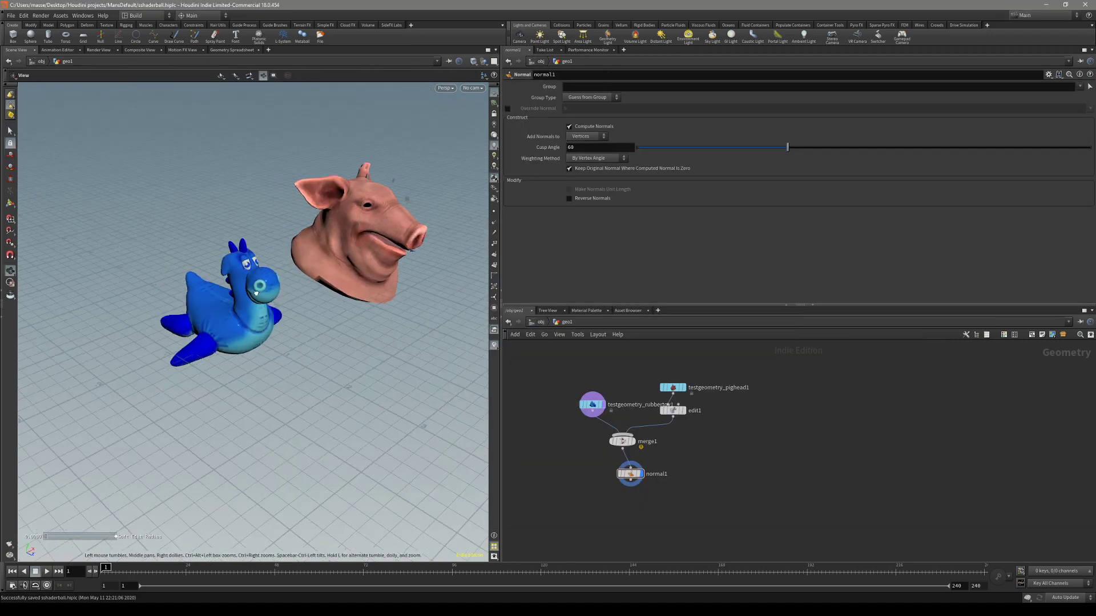
Step: Inspect the merged rubber toy and pig head up close, comparing their shading at merge1 and at normal1
alt+drag(256, 293, 234, 296)
alt+right_drag(234, 296, 333, 288)
alt+middle_drag(333, 288, 262, 309)
scroll(622, 434, up, 2)
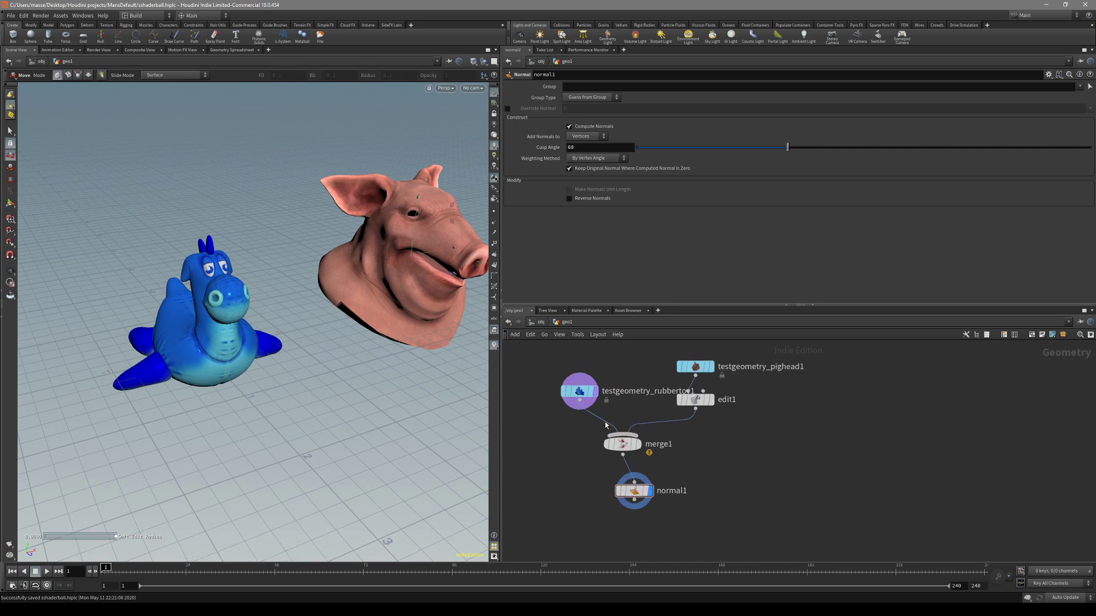
middle_drag(570, 434, 580, 448)
drag(589, 405, 562, 381)
middle_drag(680, 520, 677, 469)
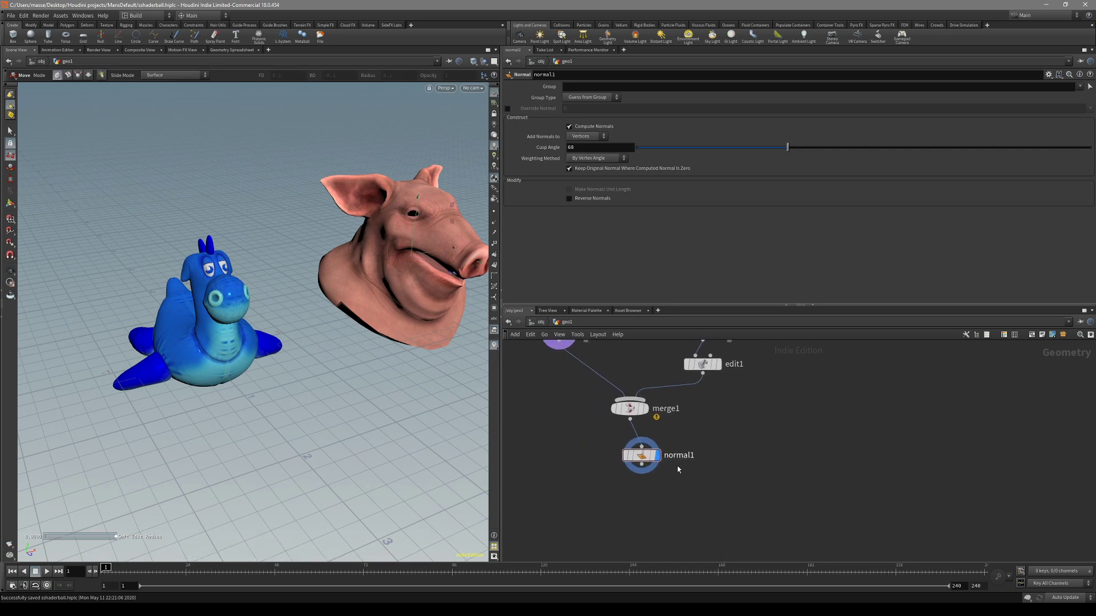
click(629, 407)
click(641, 455)
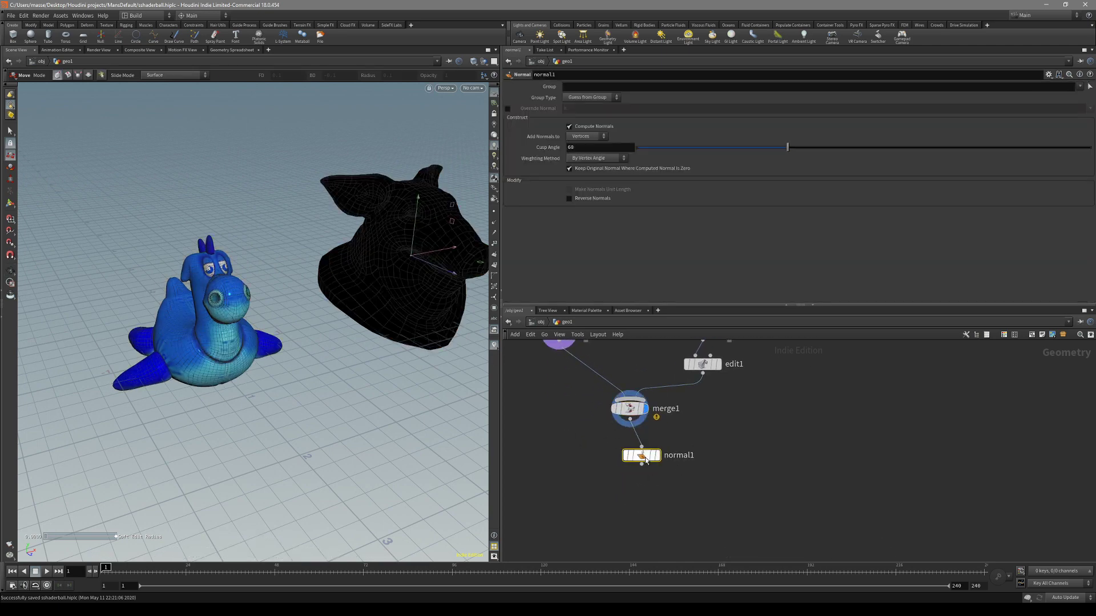
Step: Add a UV Layout node after normal1 and check the combined models' packed islands in the UV view
key(Tab)
text(uvl)
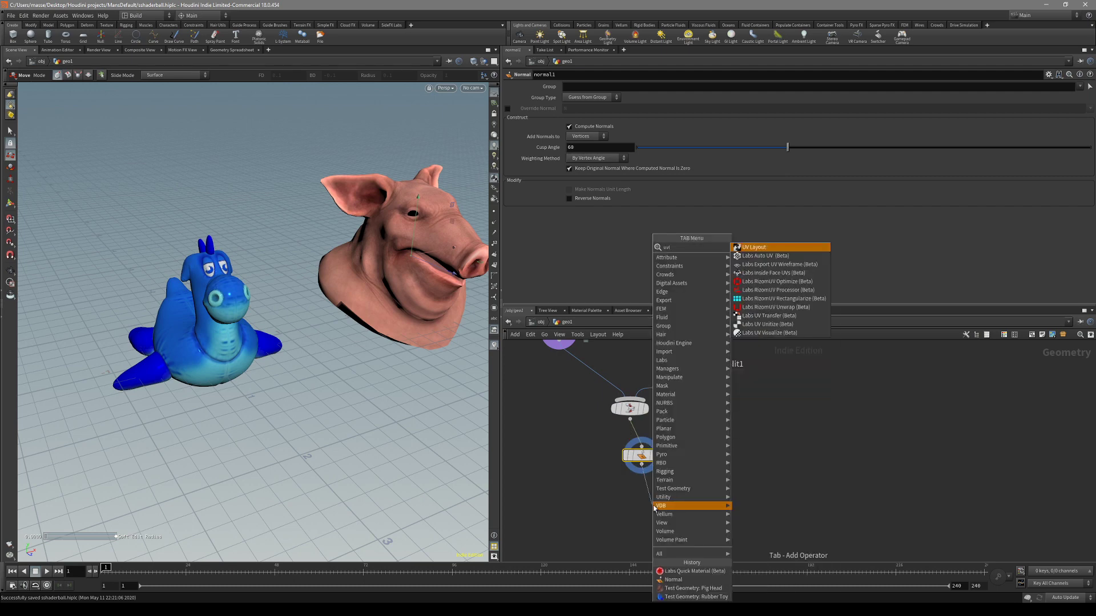
key(Return)
click(653, 507)
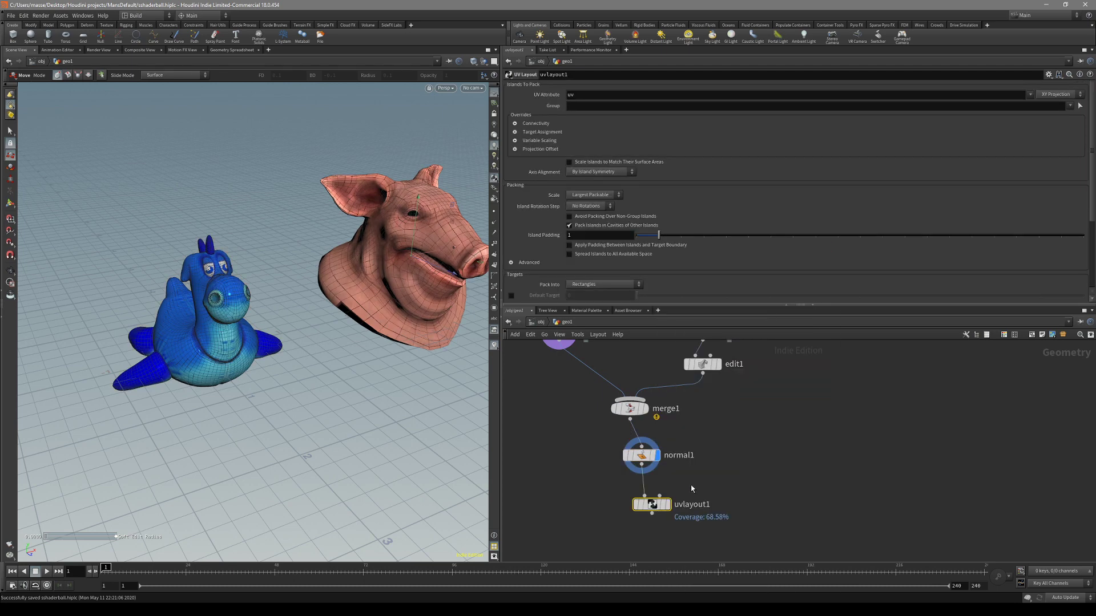
click(667, 504)
drag(256, 279, 320, 342)
key(space+5)
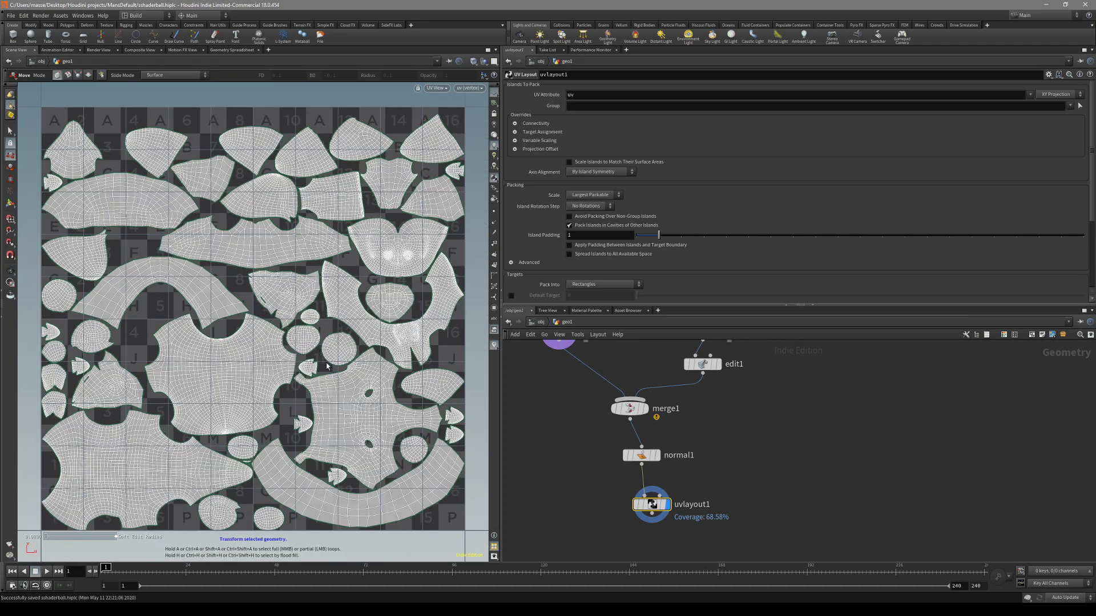
key(space+1)
Step: Add a Labs Maps Baker node below uvlayout1
middle_drag(742, 501, 740, 464)
key(Tab)
text(ba)
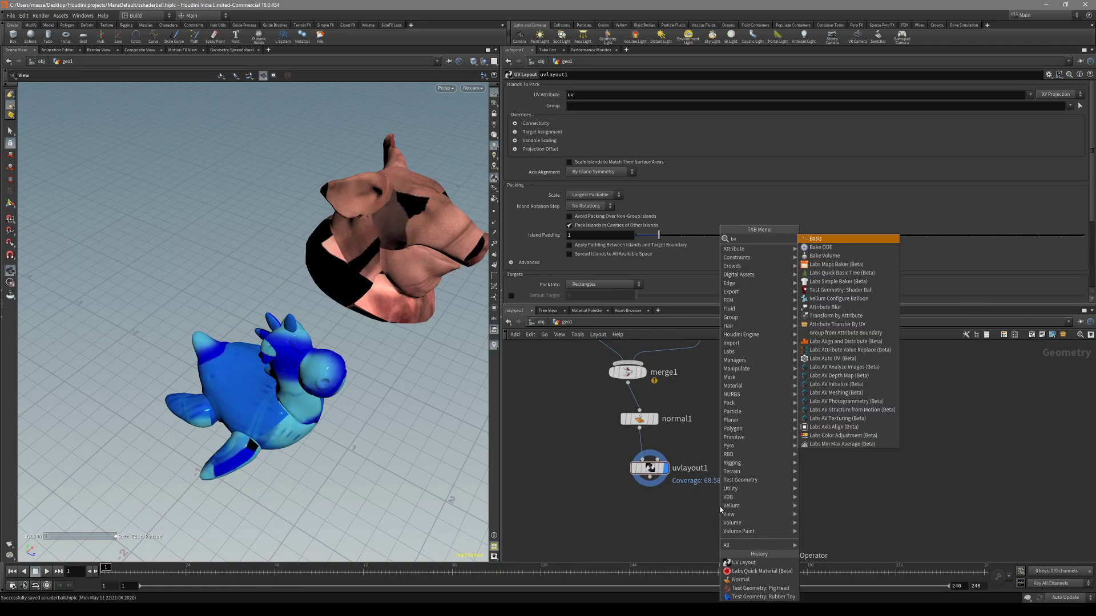
text(ke)
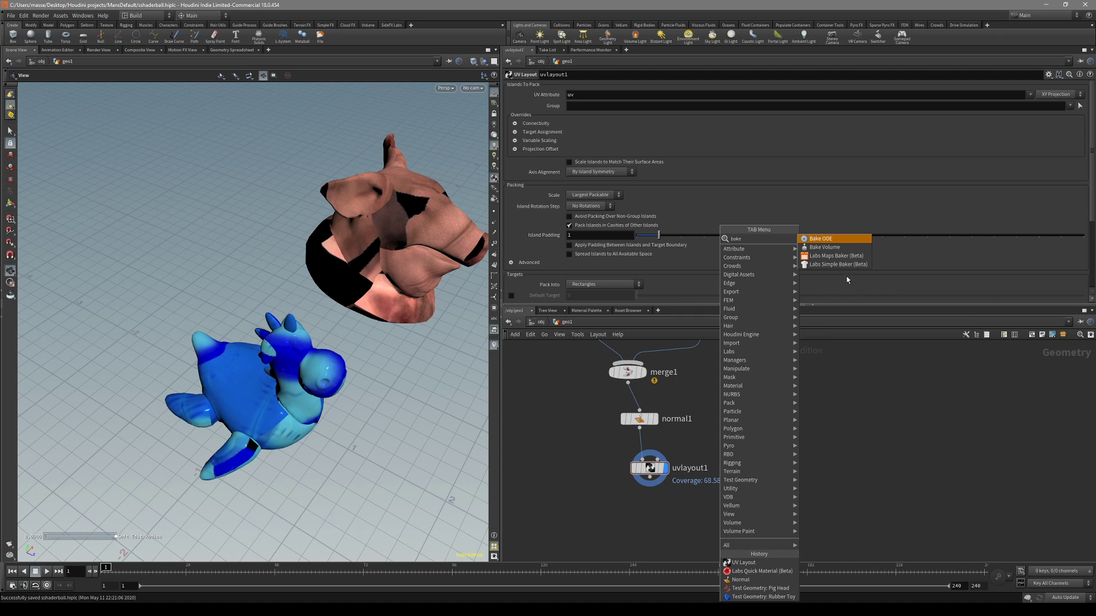
click(850, 256)
click(664, 512)
middle_drag(768, 504, 768, 409)
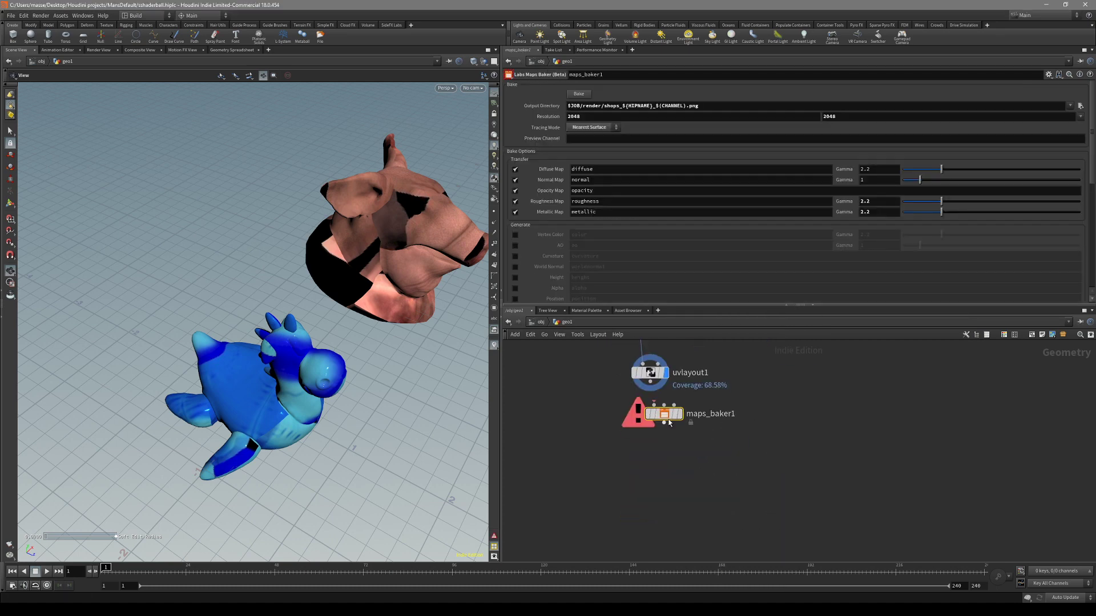
Step: Connect uvlayout1 to the maps baker's first input and normal1 to its second input, spacing the nodes apart
drag(663, 413, 650, 455)
scroll(685, 421, down, 1)
middle_drag(685, 421, 690, 456)
scroll(673, 442, up, 1)
drag(662, 412, 650, 488)
drag(653, 377, 660, 488)
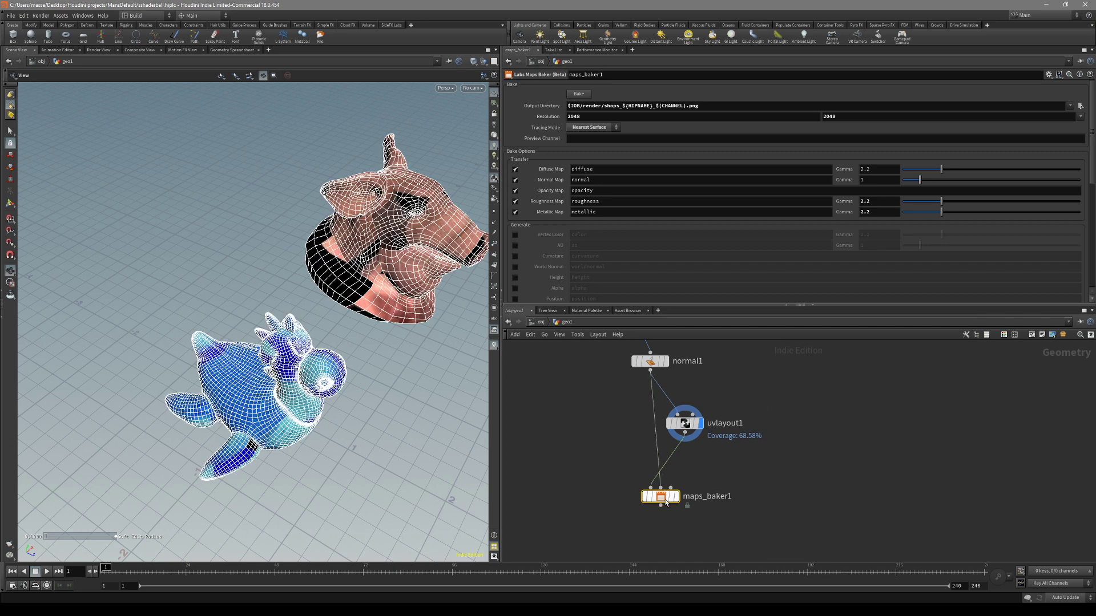
Step: Display maps_baker1, disable its normal, roughness, metallic and opacity maps, and bake only the diffuse map
click(676, 496)
click(516, 180)
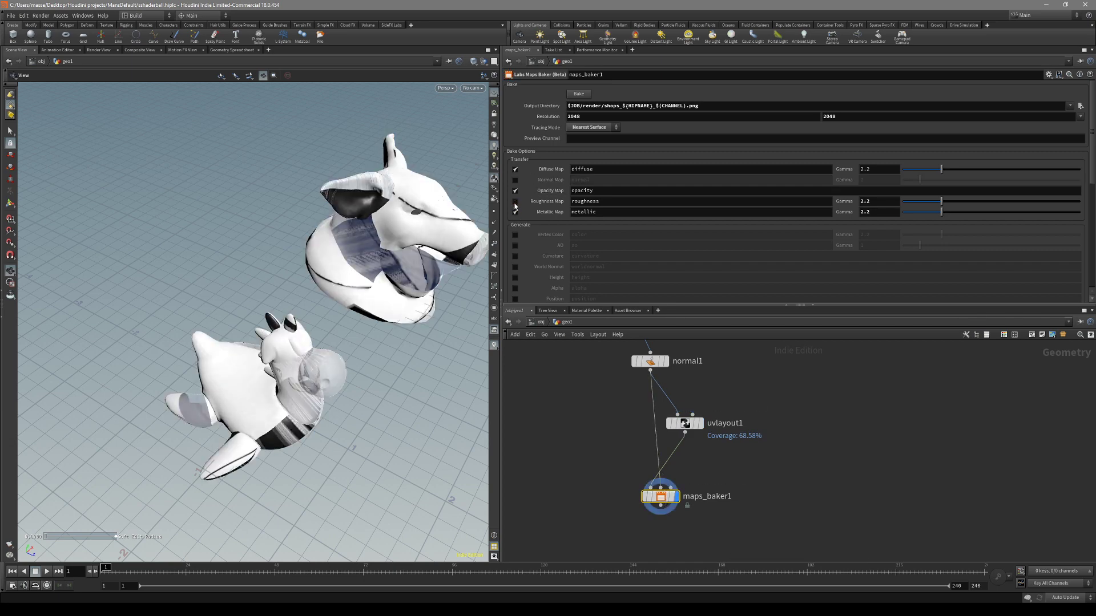
click(516, 202)
click(515, 212)
click(516, 190)
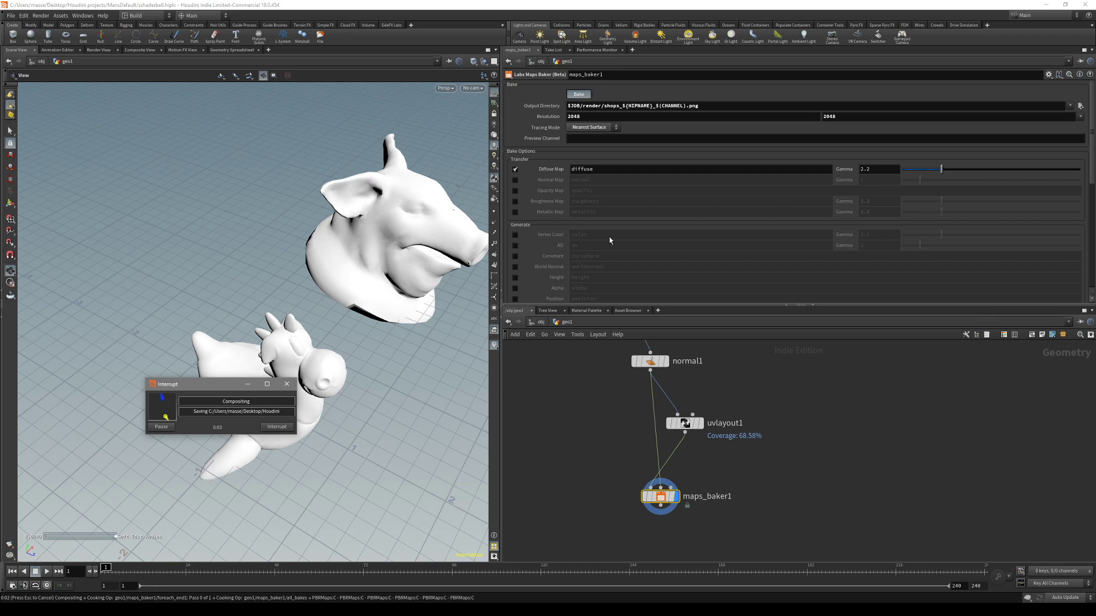
Step: Add a Labs Quick Material node after maps_baker1 and dismiss the Houdini Console window
middle_drag(600, 473, 599, 386)
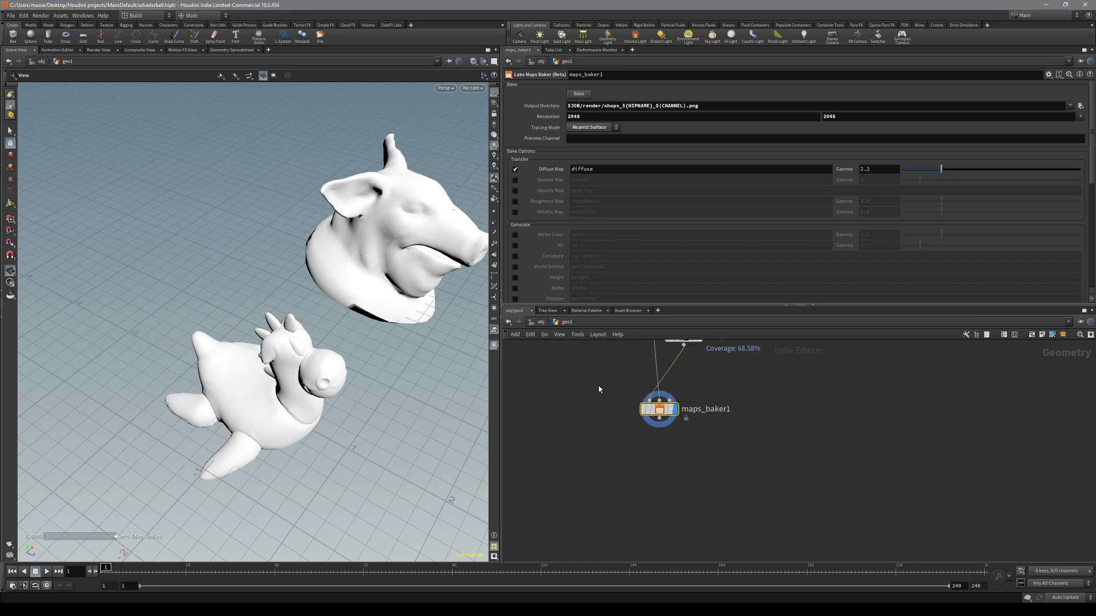
right_click(660, 420)
text(qui)
key(Down)
key(Return)
click(659, 461)
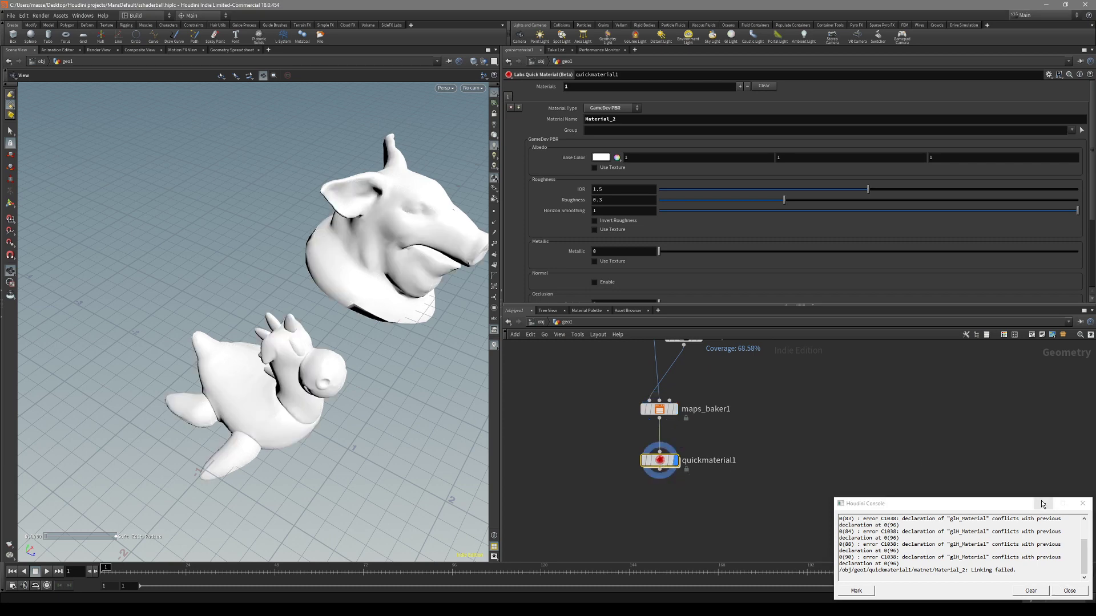
click(1044, 505)
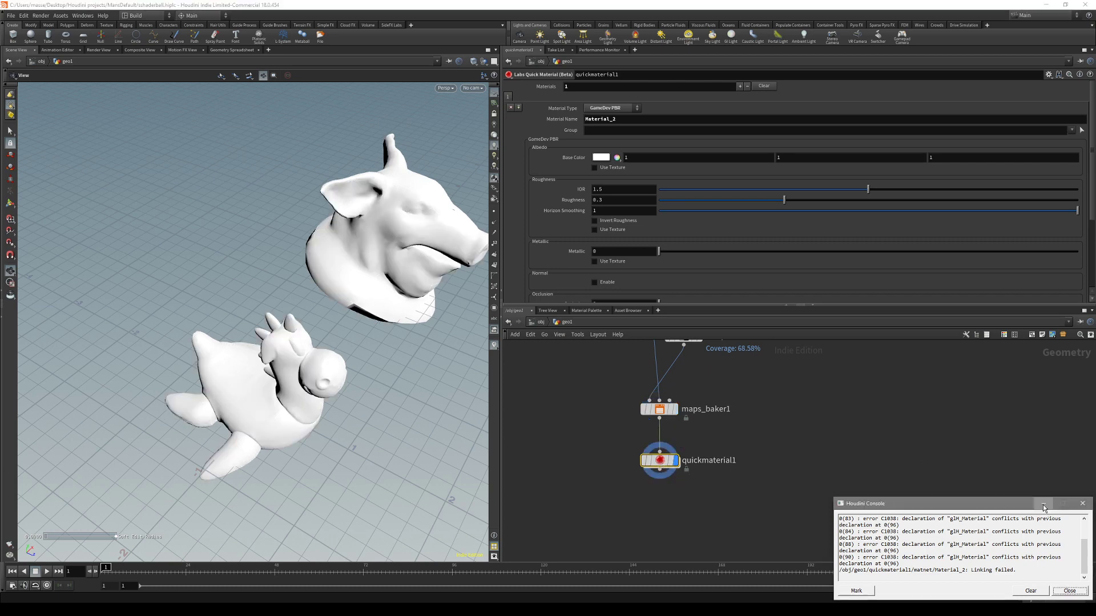
Step: Set the quick material's type to PrincipledShader and load shops_sshaderball_diffuse.png from $JOB/render as its BaseColor texture
click(611, 108)
click(617, 121)
click(1074, 158)
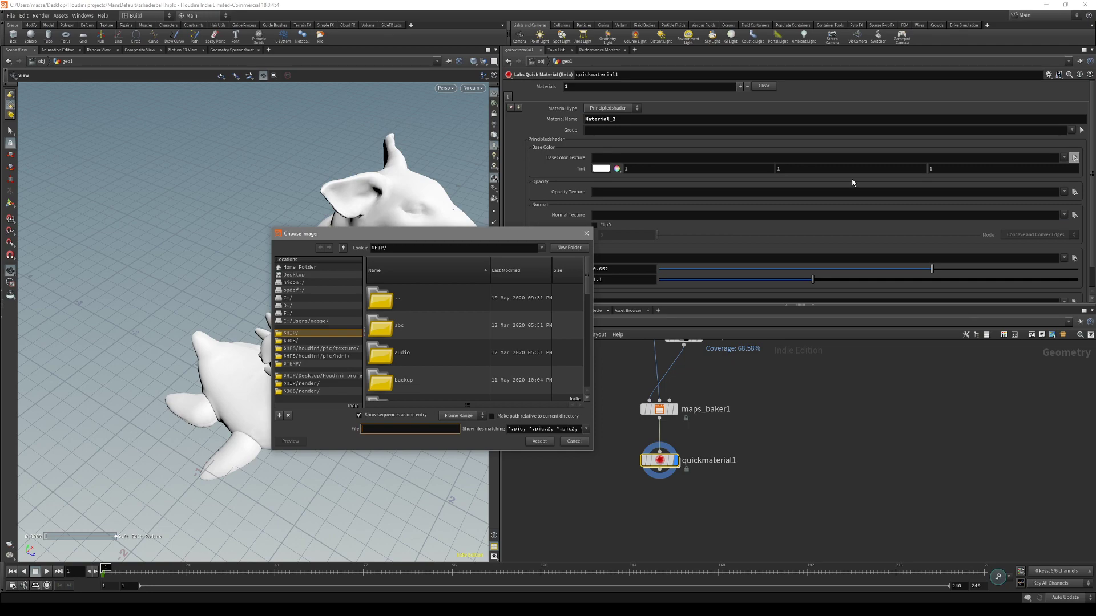
click(320, 392)
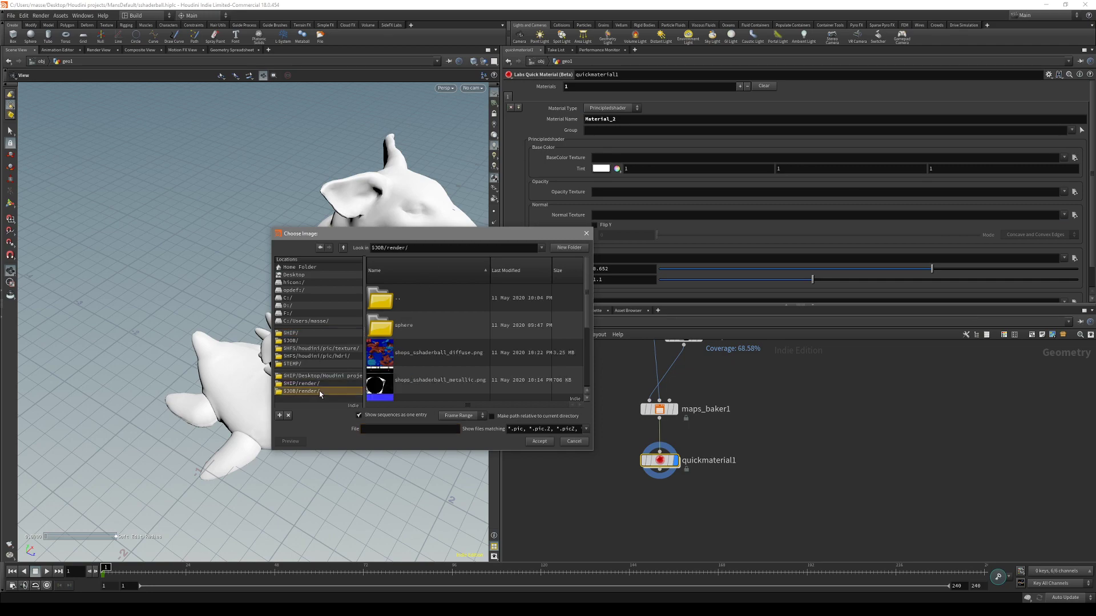
double_click(426, 363)
Step: Examine the rubber toy and pig head with the baked diffuse texture from several angles
drag(412, 345, 394, 285)
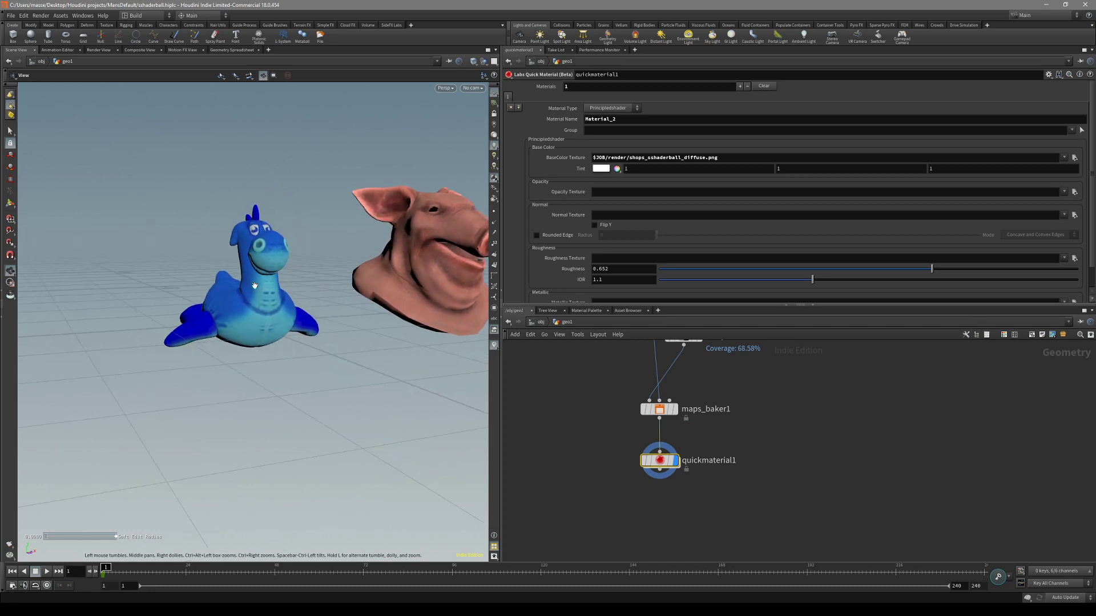
scroll(290, 290, up, 4)
drag(289, 290, 287, 296)
middle_drag(288, 295, 254, 377)
scroll(255, 376, down, 2)
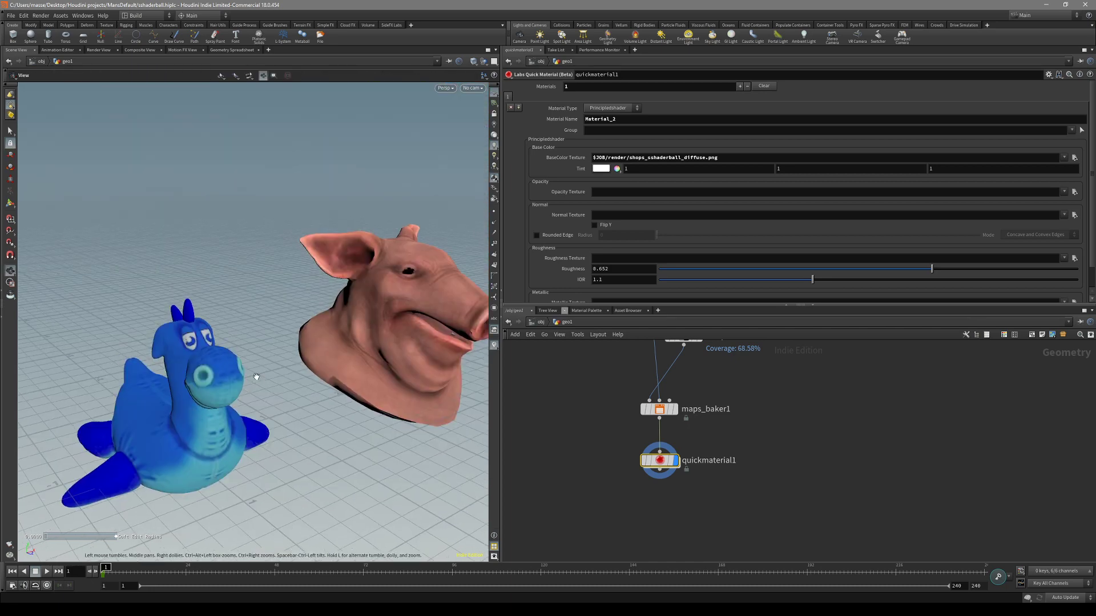
key(Escape)
drag(404, 419, 363, 395)
key(t)
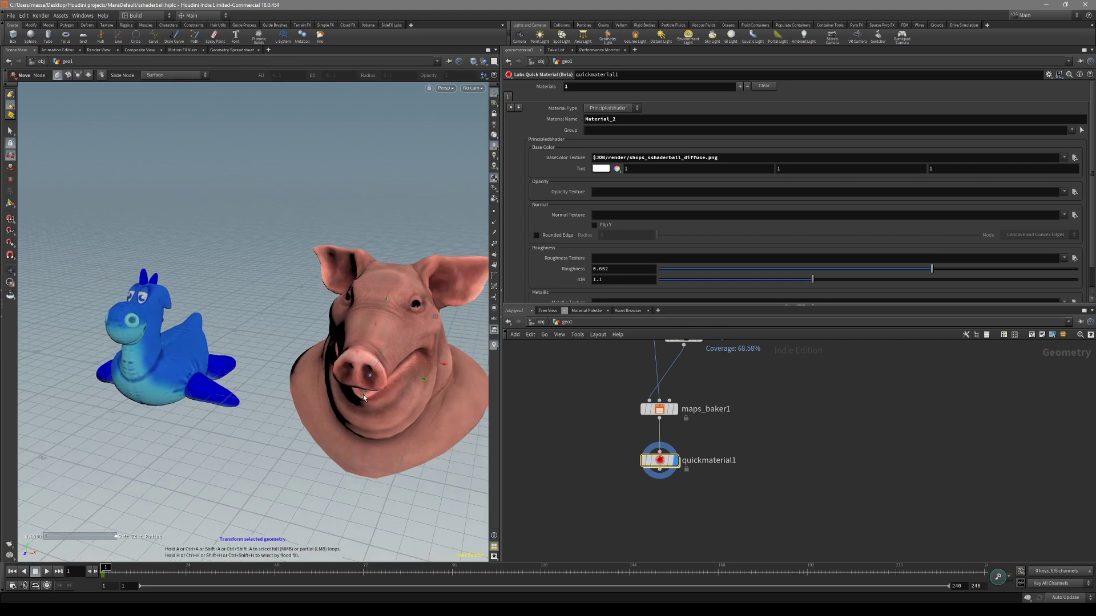
alt+drag(363, 398, 362, 358)
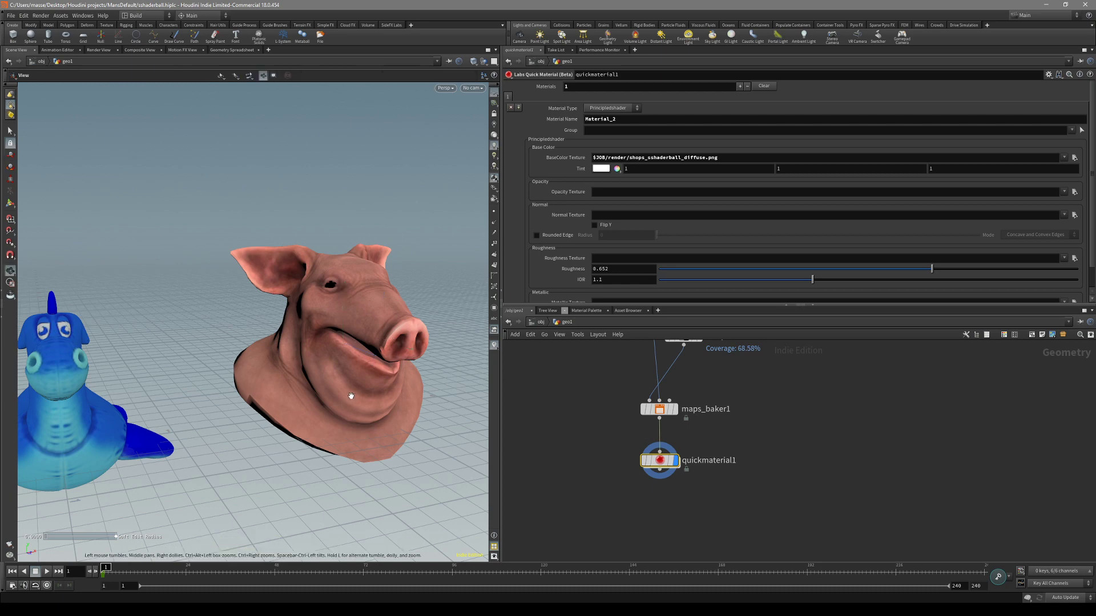
alt+drag(362, 354, 431, 393)
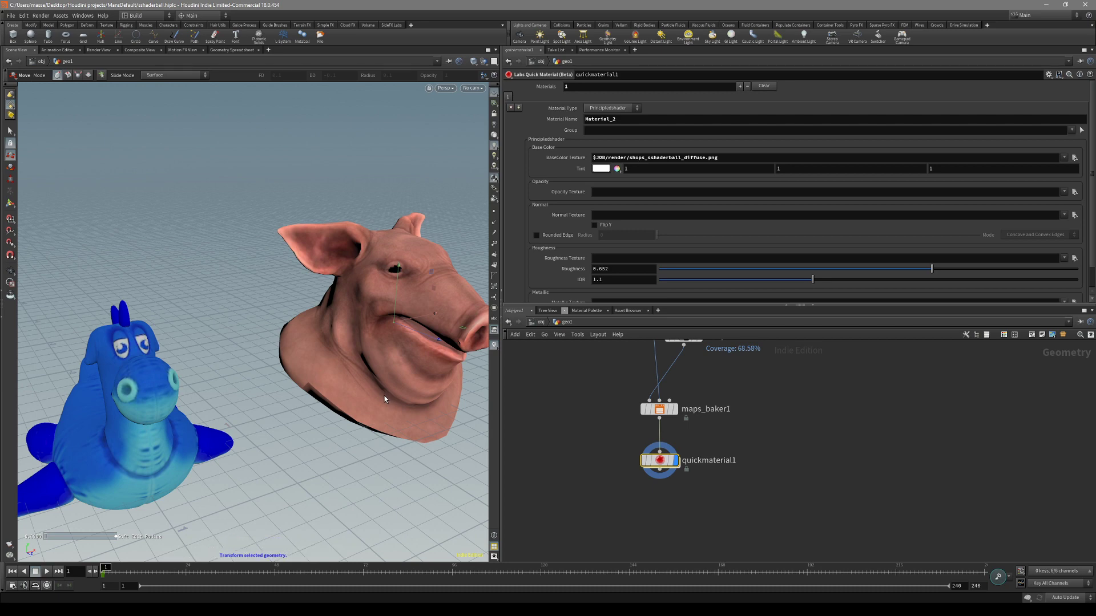
mouse_move(389, 396)
alt+mouse_down()
mouse_move(262, 411)
mouse_move(395, 388)
alt+mouse_up()
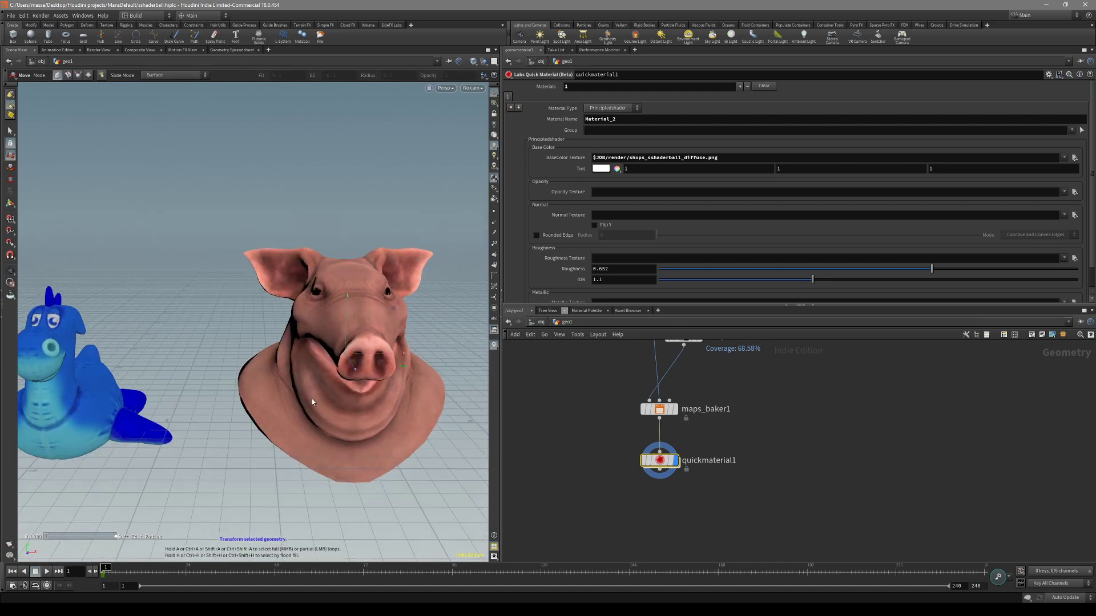
alt+drag(311, 399, 423, 398)
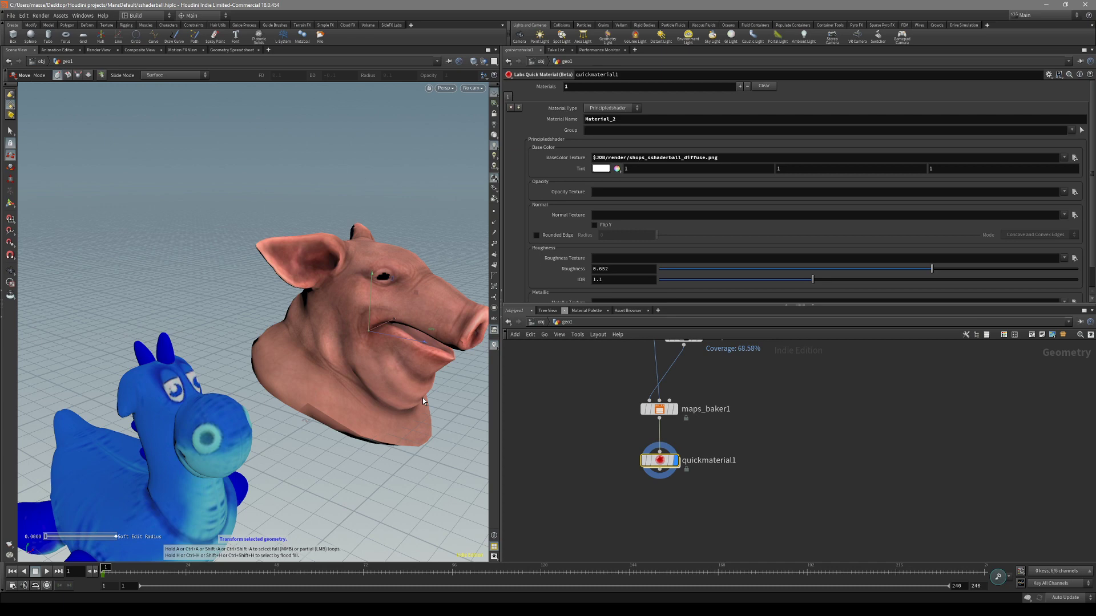
key(Escape)
drag(416, 393, 379, 388)
key(t)
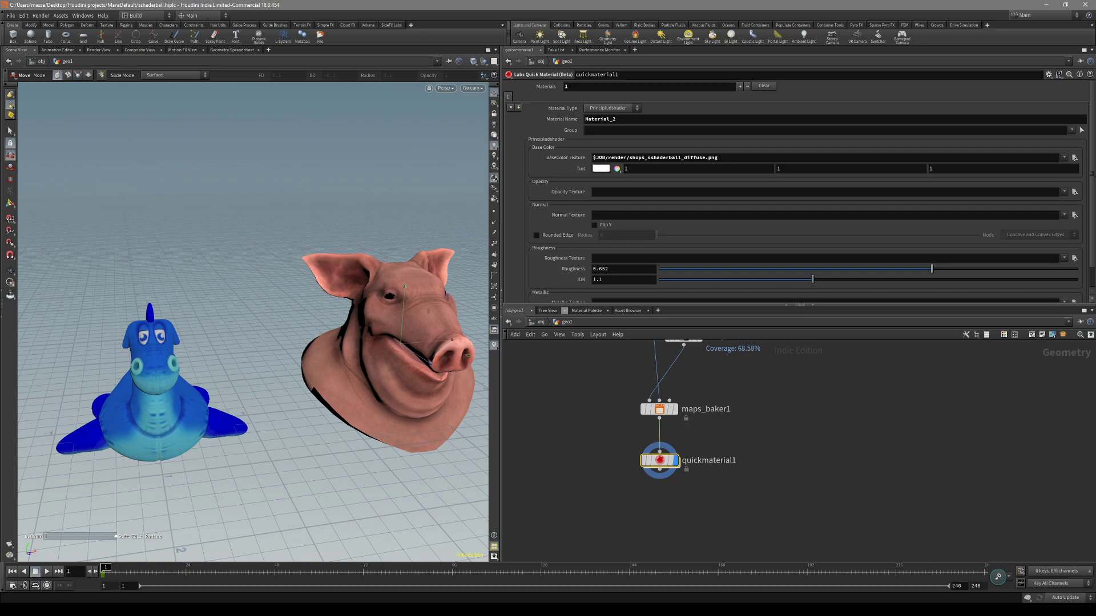